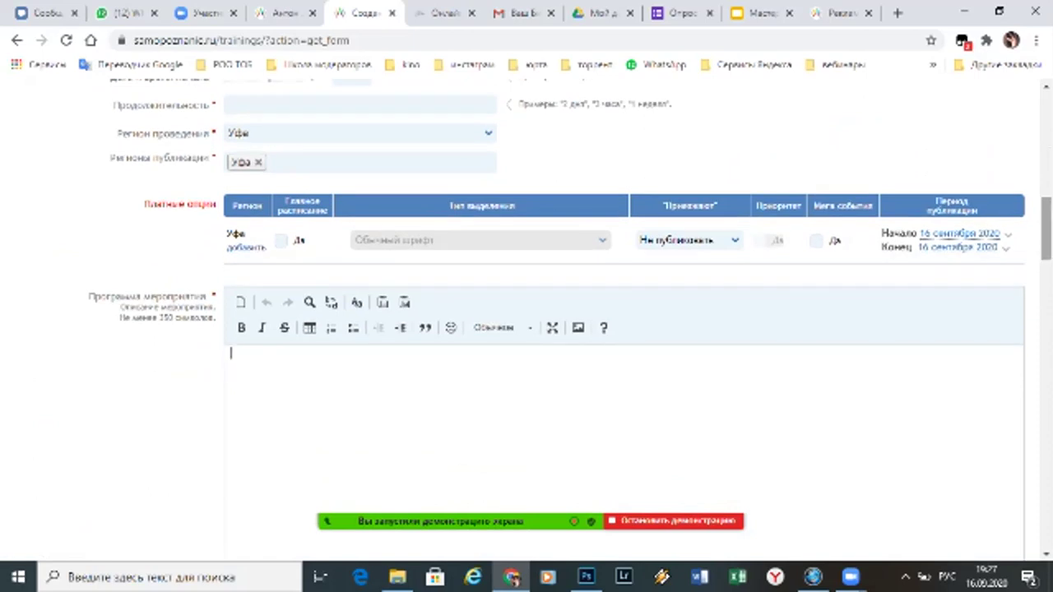
# Untick 'Хочу заказать платное размещение' to turn off paid placement for the event
pyautogui.scroll(-1, 570, 218)
pyautogui.scroll(-1, 570, 312)
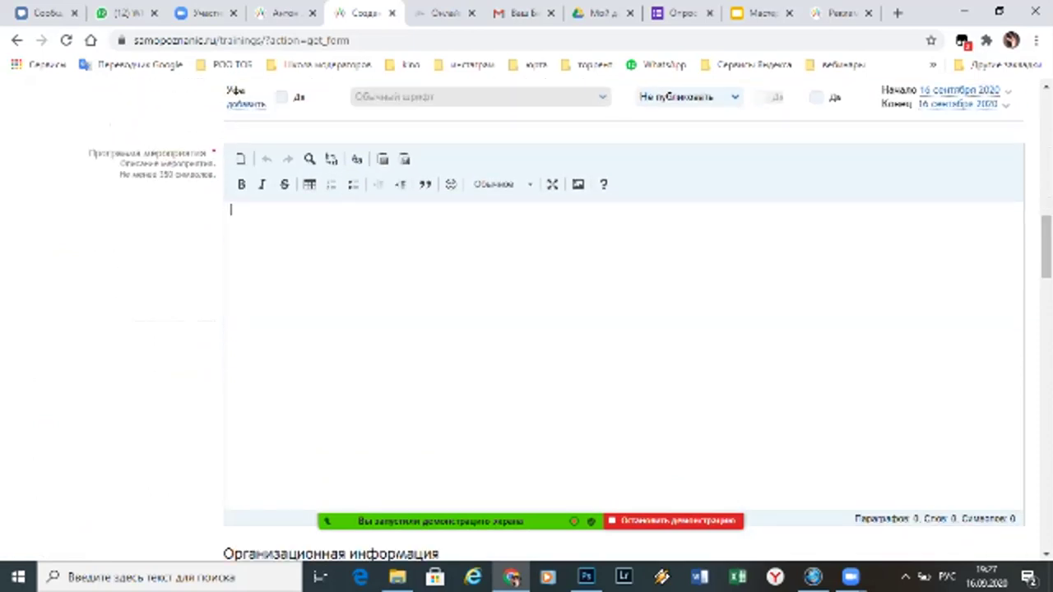
pyautogui.scroll(4, 570, 313)
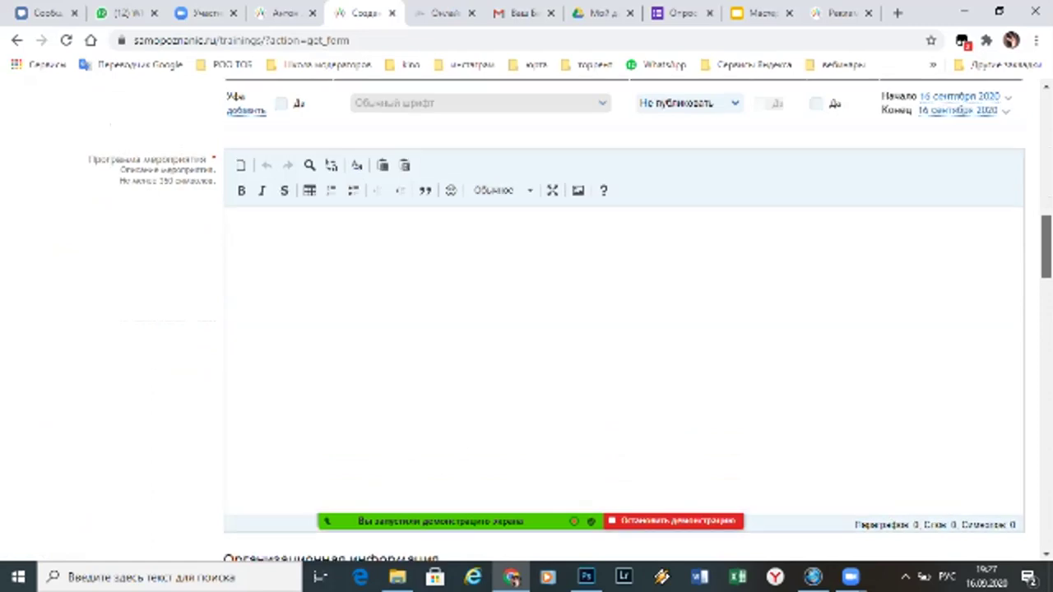
pyautogui.scroll(10, 570, 312)
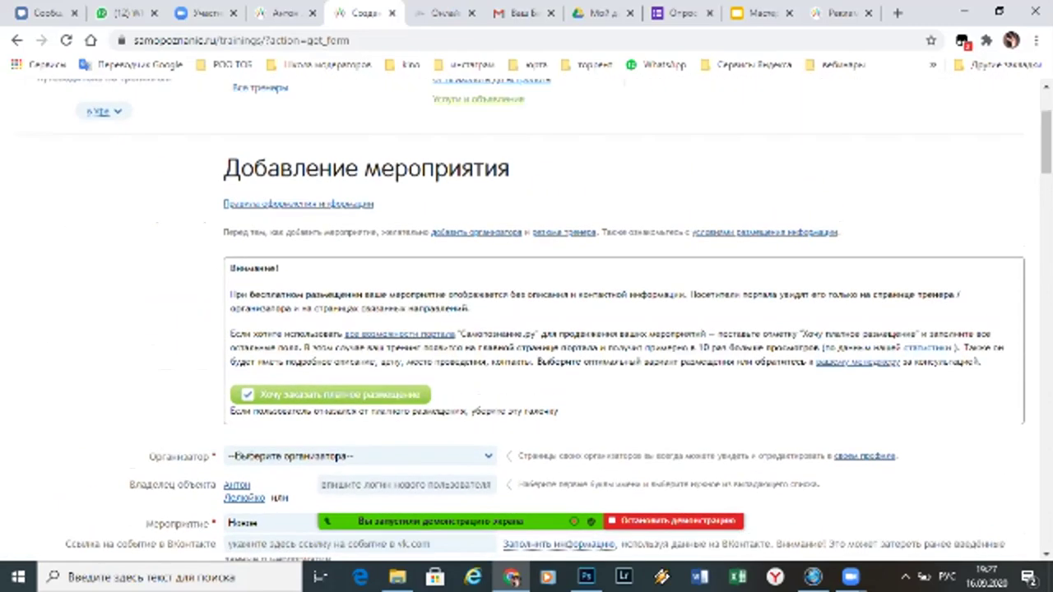
pyautogui.click(248, 395)
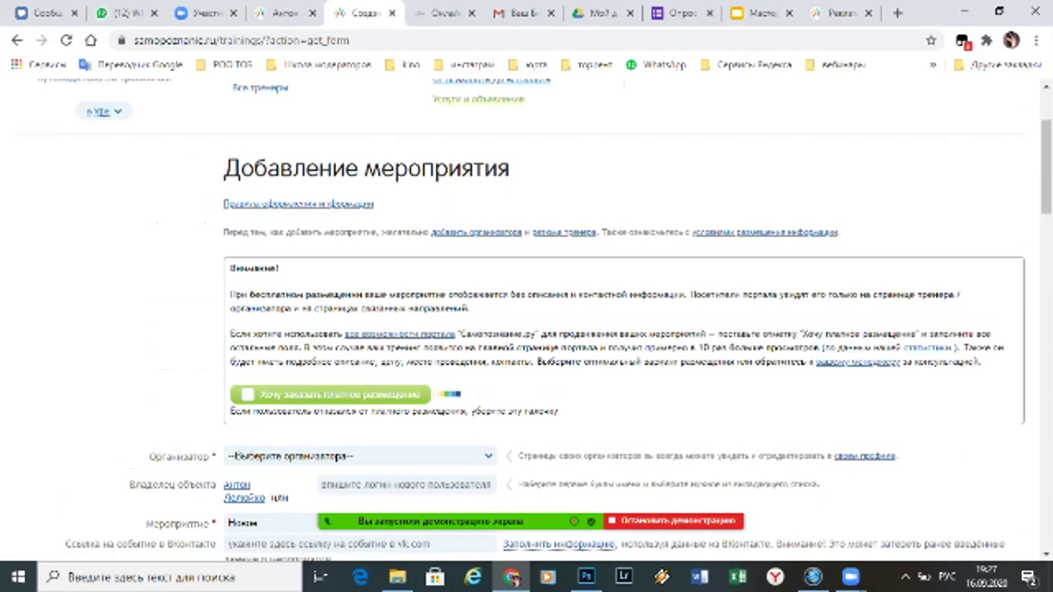
# Expand the Организатор dropdown to show the list of organizers
pyautogui.scroll(-3, 543, 321)
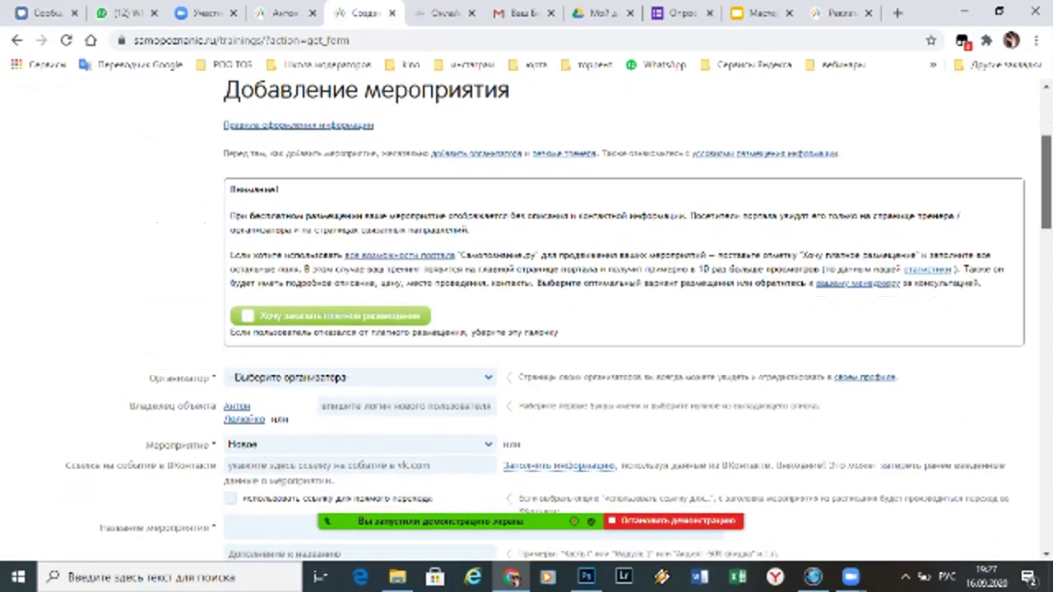
pyautogui.scroll(-2, 543, 321)
pyautogui.scroll(2, 543, 320)
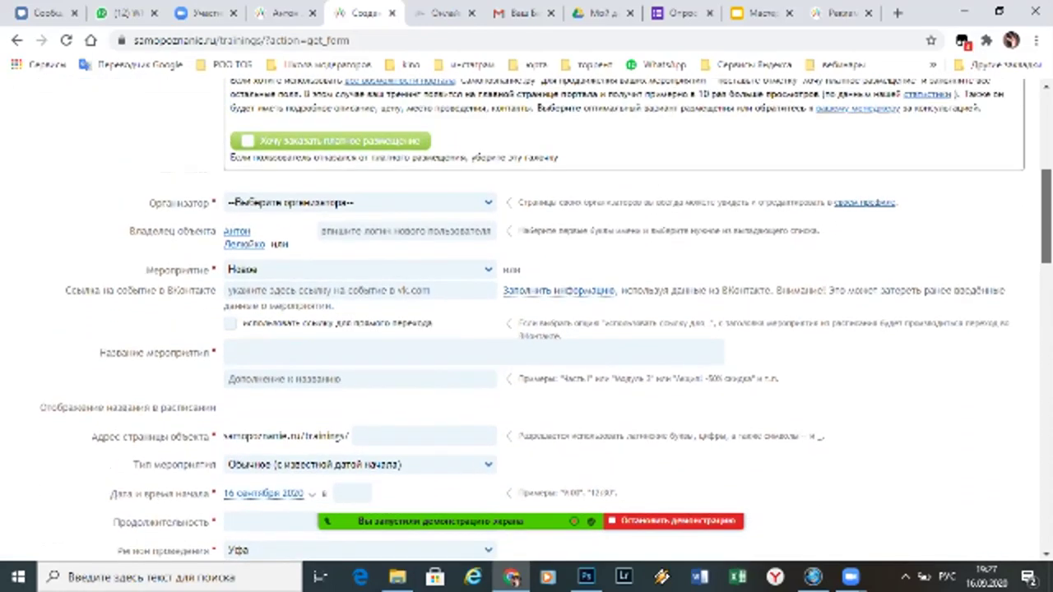
pyautogui.scroll(1, 543, 321)
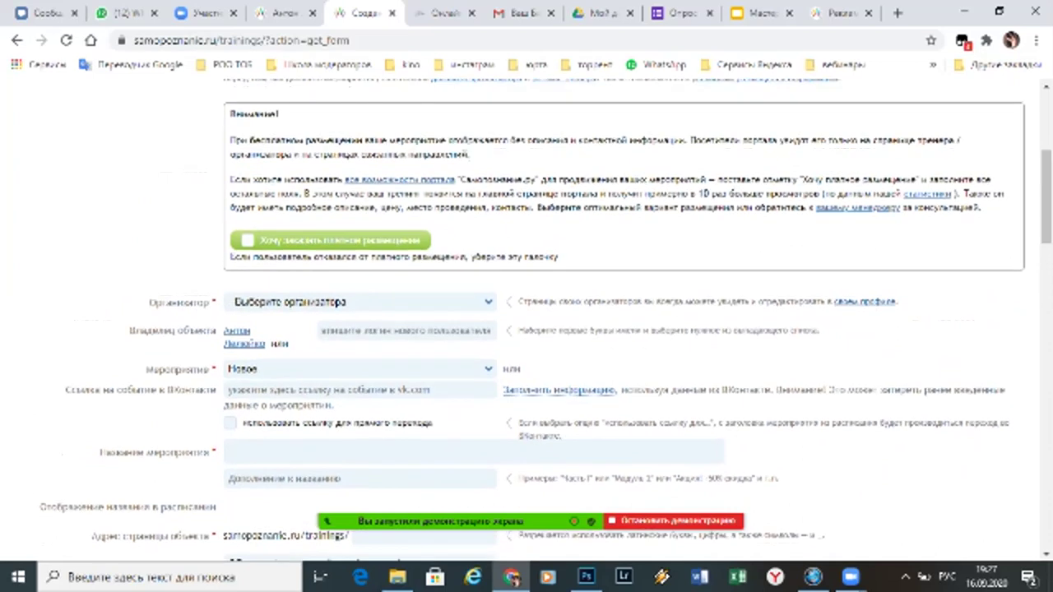
pyautogui.click(360, 302)
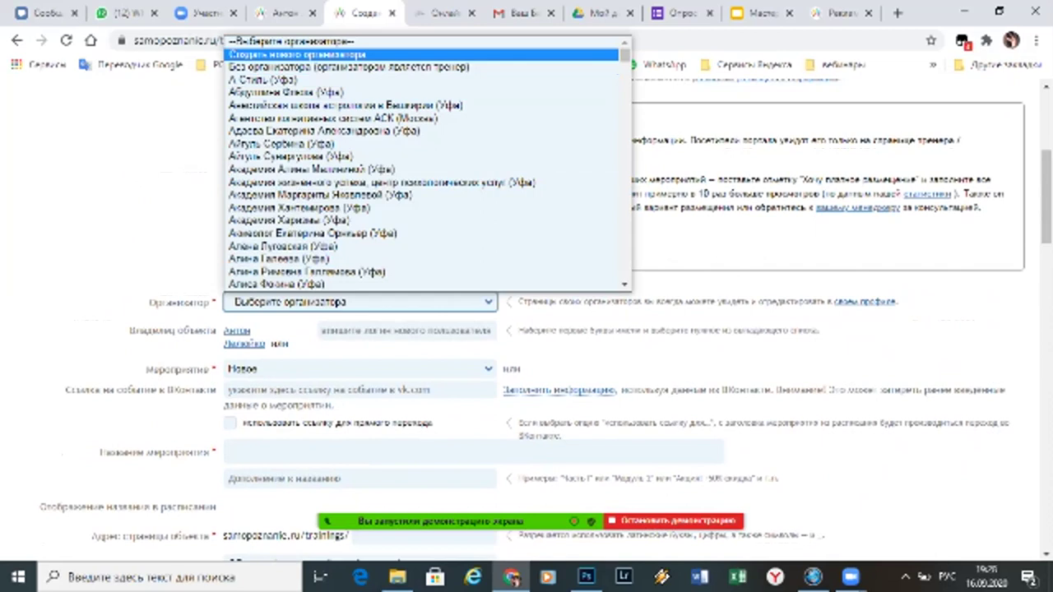
# Choose 'Создать нового организатора' and enter 'Ваше Имя' in Назовите себя
pyautogui.press('Return')
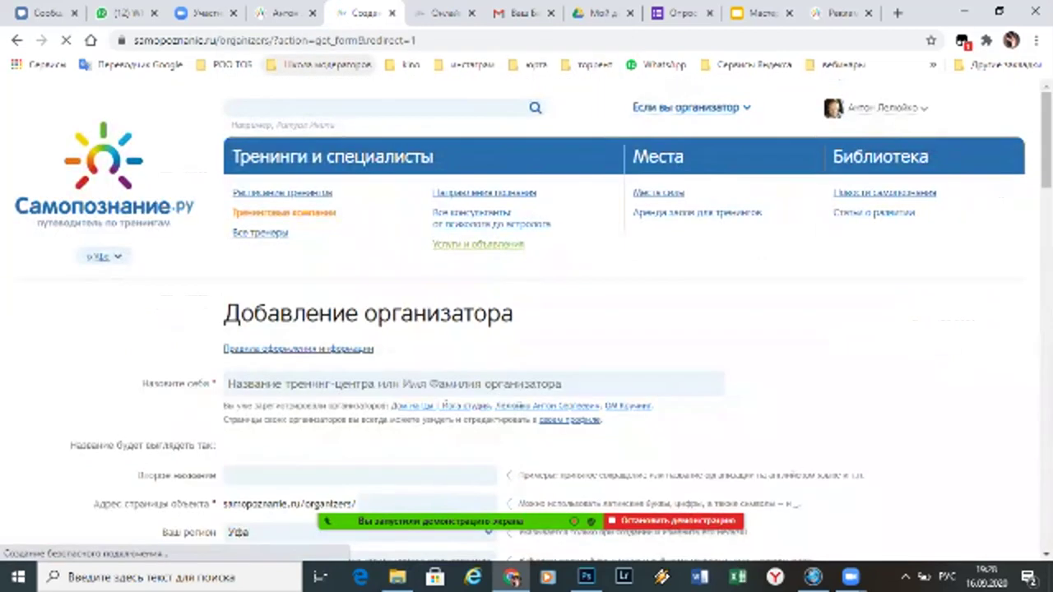
pyautogui.scroll(-2, 526, 329)
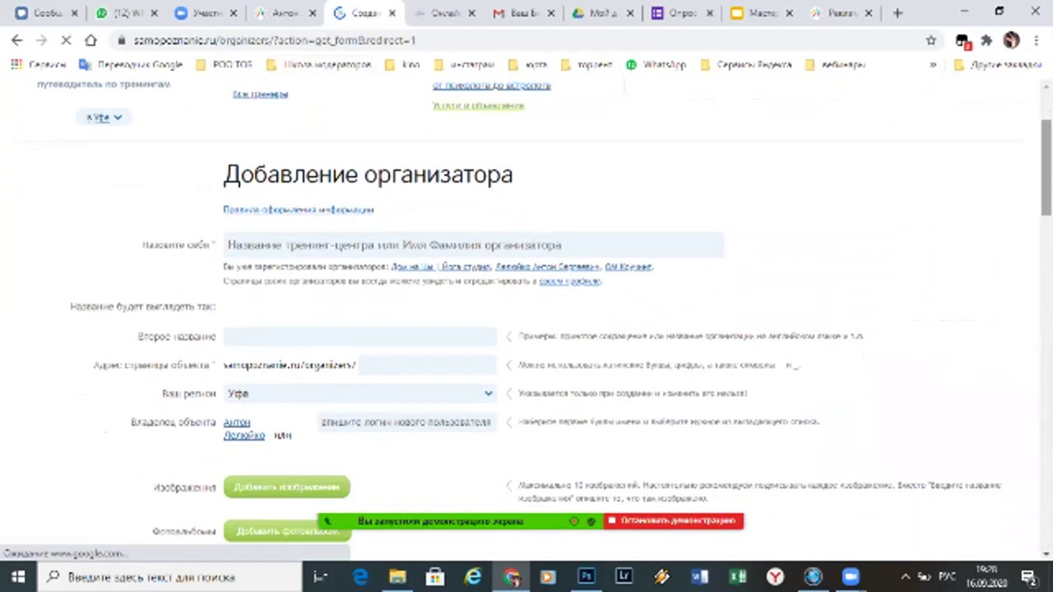
pyautogui.scroll(-1, 526, 329)
pyautogui.click(473, 164)
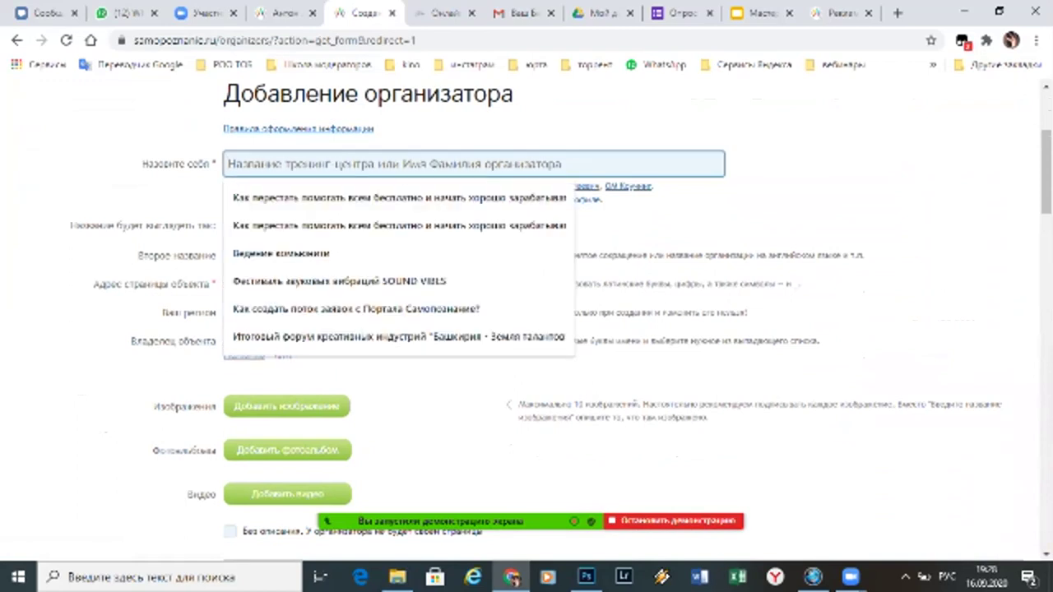
pyautogui.write('Ваше')
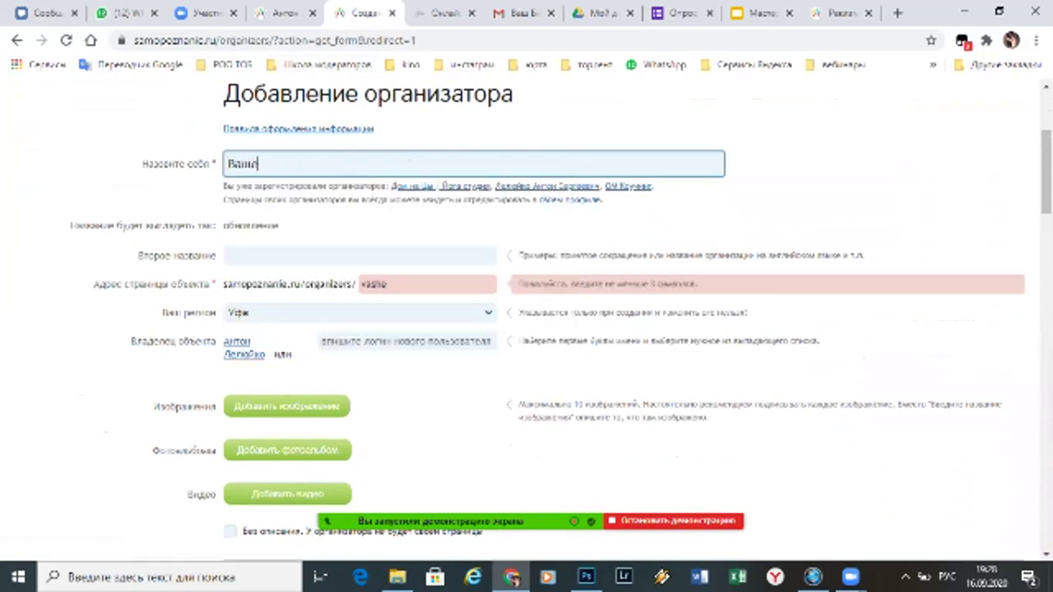
pyautogui.write(' Имя')
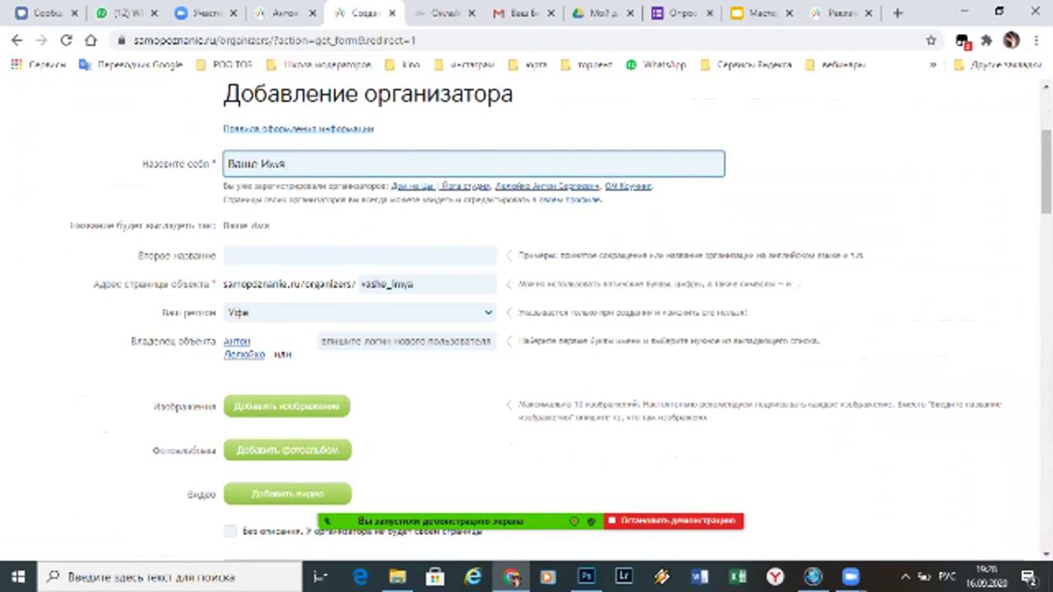
pyautogui.scroll(-3, 559, 321)
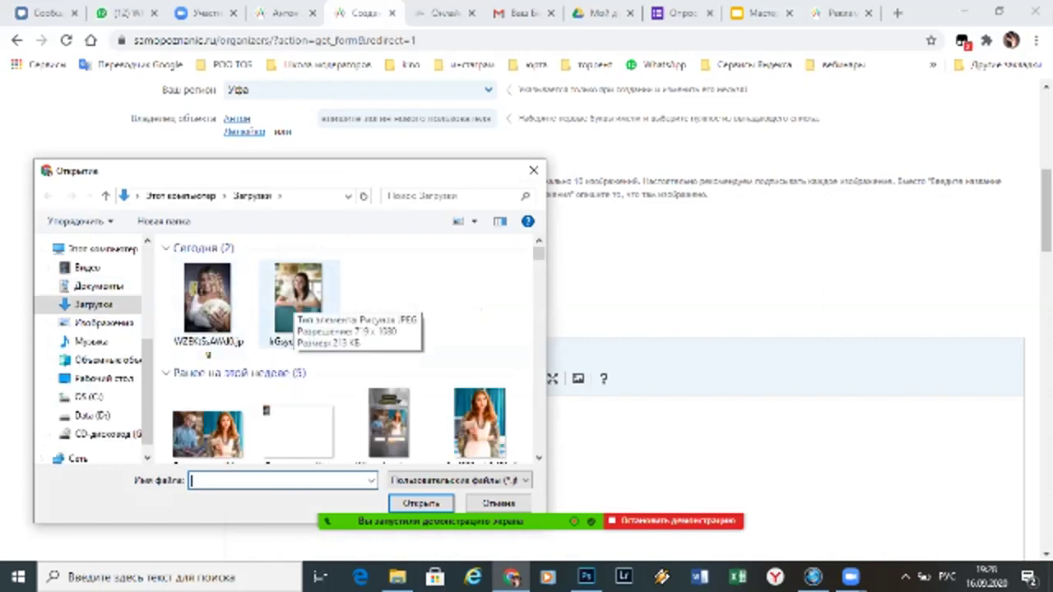
# Upload a photo from Загрузки and caption it with the organizer's name
pyautogui.click(479, 423)
pyautogui.press('Return')
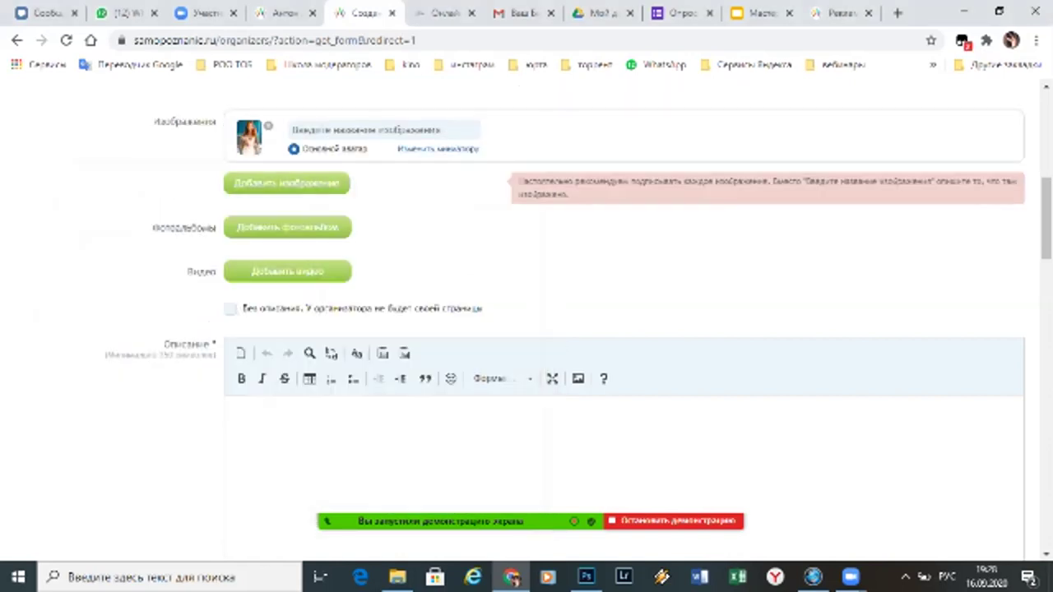
pyautogui.click(385, 130)
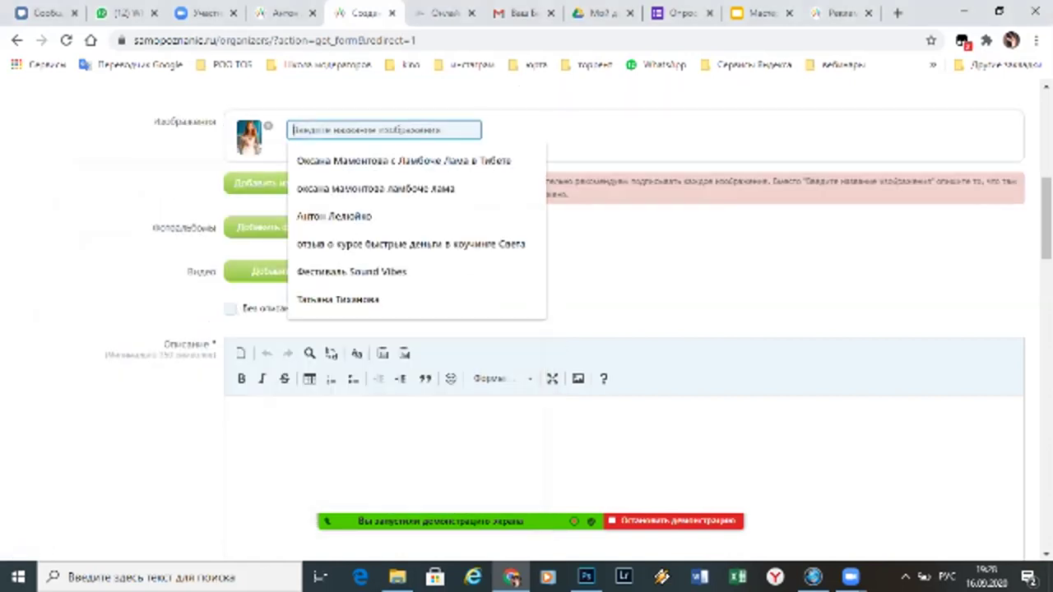
pyautogui.write('А')
pyautogui.press('BackSpace')
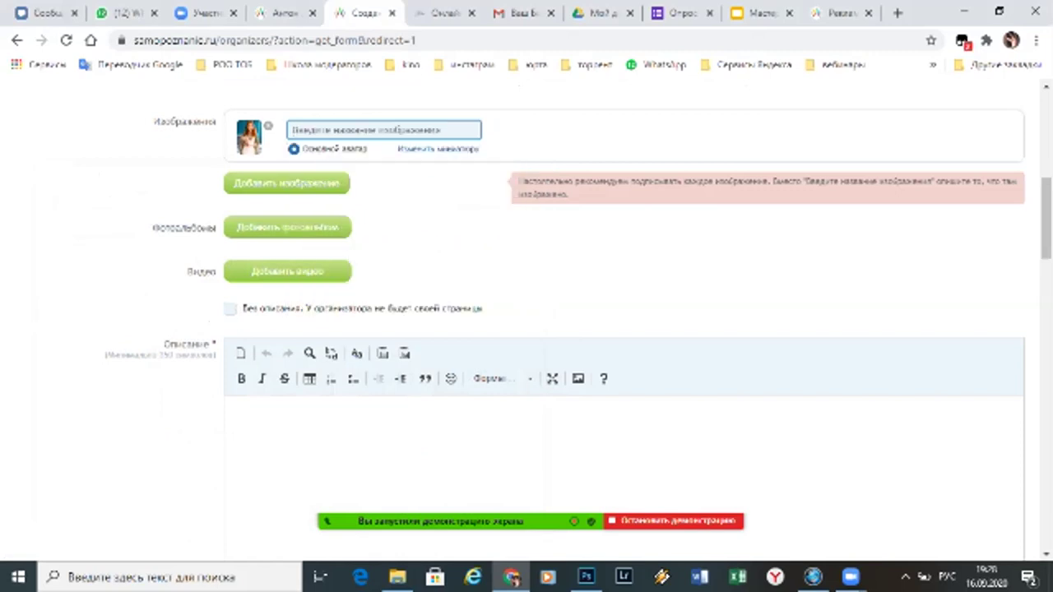
pyautogui.write('Веди Из')
pyautogui.write('ат Имя')
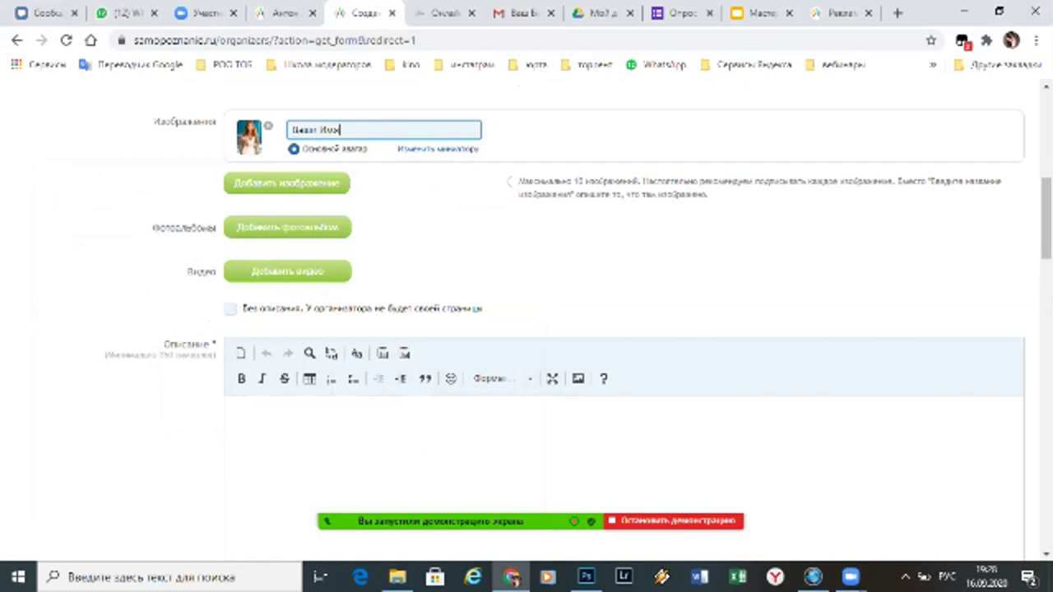
# Upload a second downloaded photo, reorder the two photos, and caption the second one with the organizer's name
pyautogui.click(286, 182)
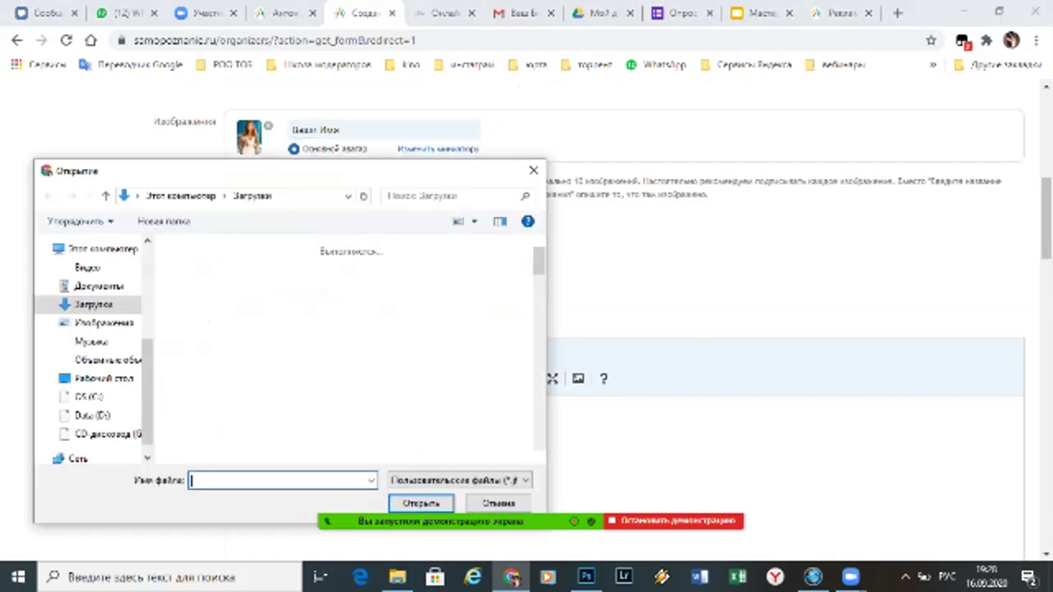
pyautogui.click(207, 300)
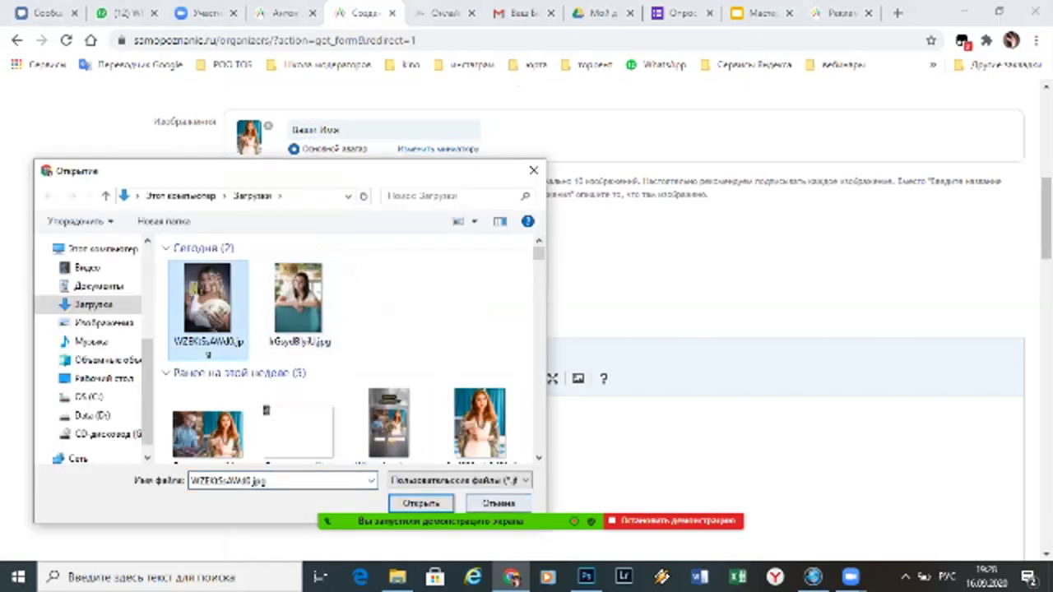
pyautogui.click(420, 502)
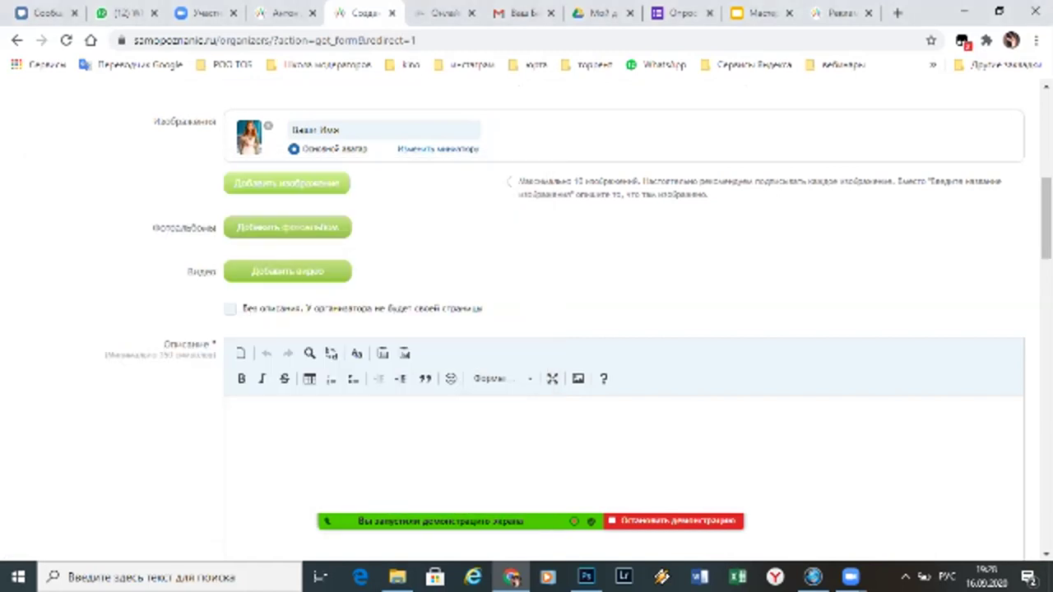
pyautogui.moveTo(499, 137)
pyautogui.mouseDown()
pyautogui.moveTo(248, 136)
pyautogui.moveTo(499, 137)
pyautogui.moveTo(500, 106)
pyautogui.moveTo(634, 106)
pyautogui.moveTo(500, 137)
pyautogui.mouseUp()
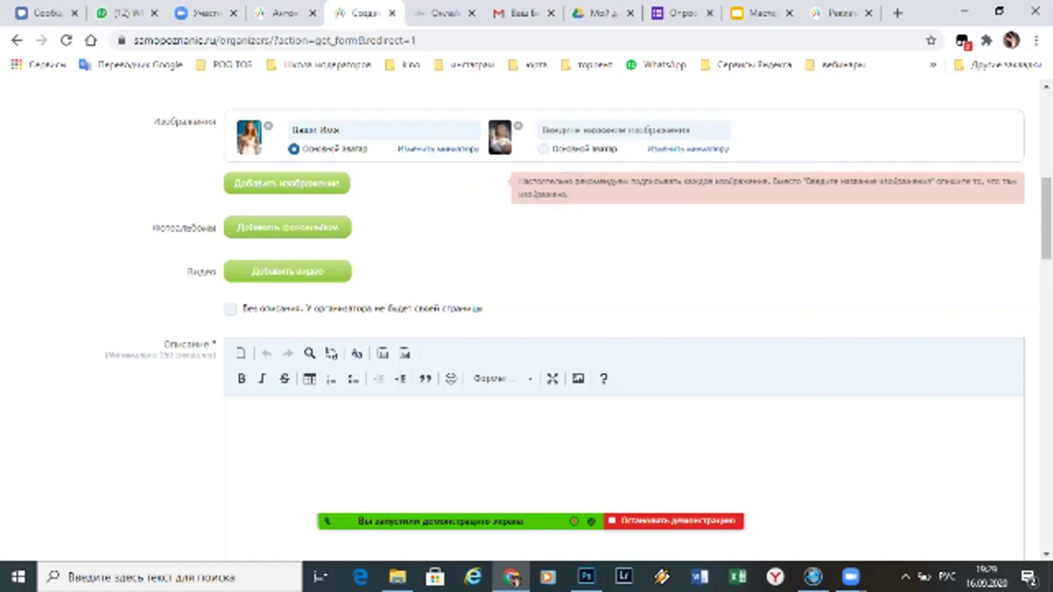
pyautogui.click(633, 130)
pyautogui.write('.')
pyautogui.press('BackSpace')
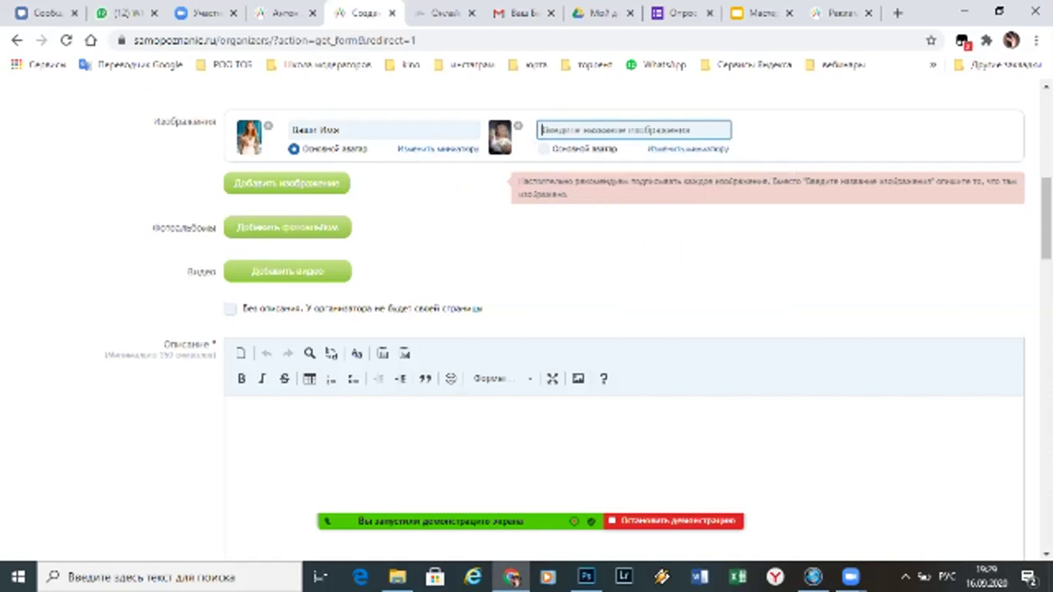
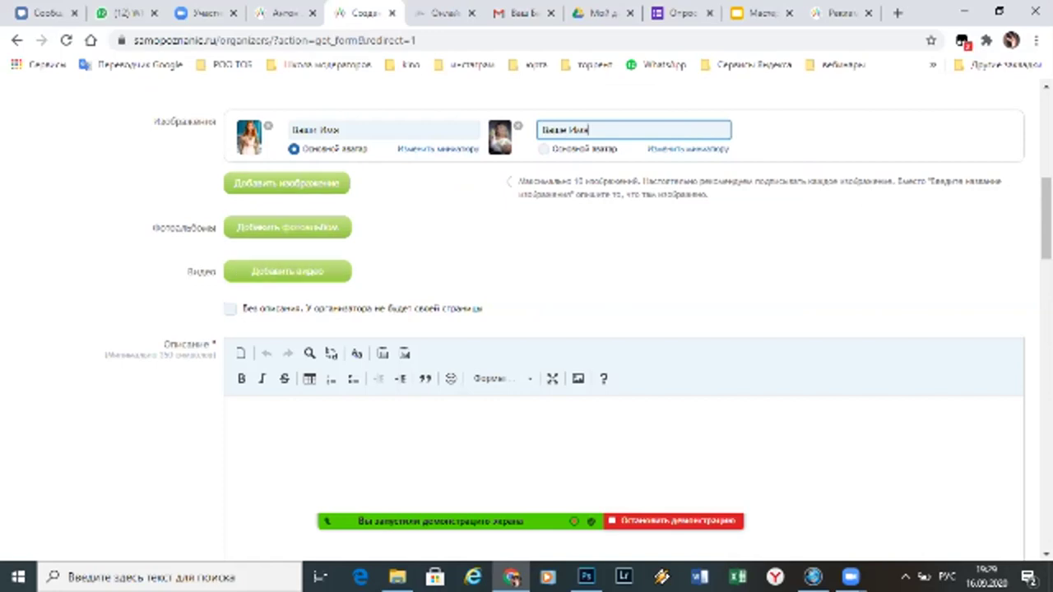
pyautogui.scroll(-1, 625, 329)
pyautogui.scroll(1, 625, 328)
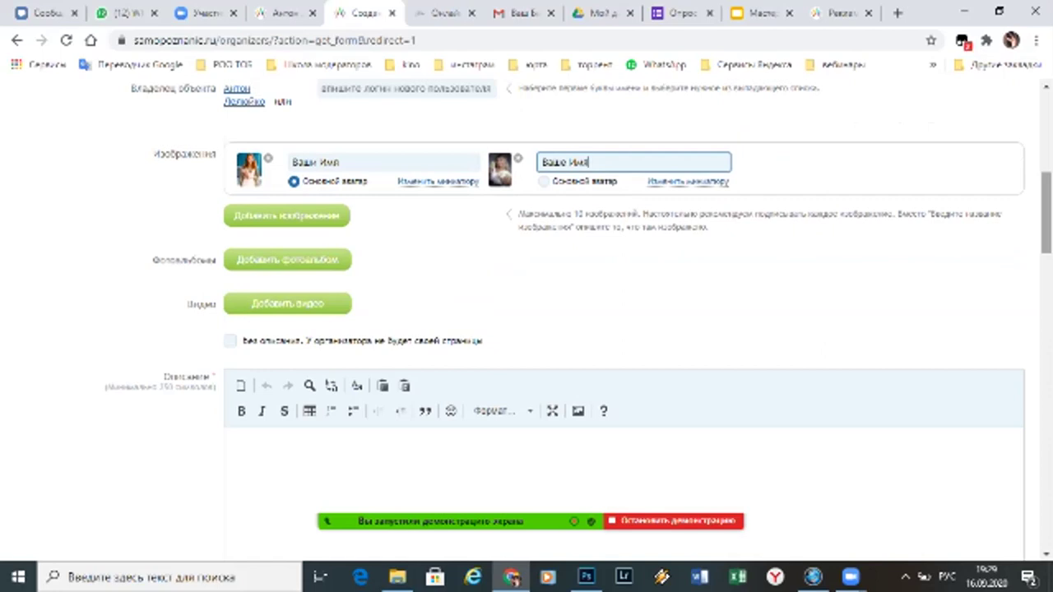
# Show the Добавить видео entry fields in the profile and open a new browser tab
pyautogui.scroll(-1, 625, 329)
pyautogui.scroll(-1, 625, 329)
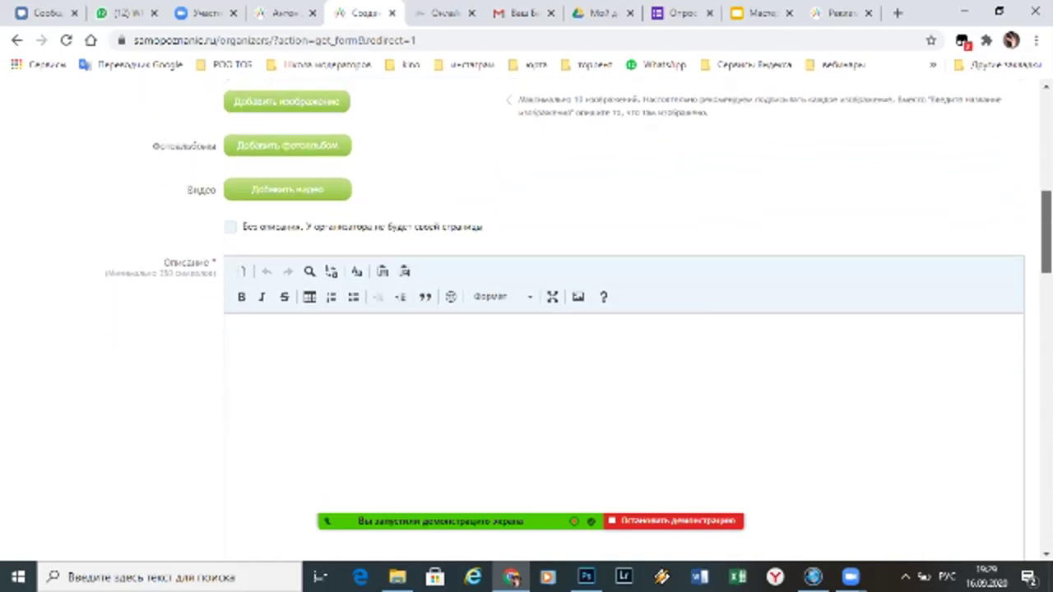
pyautogui.scroll(1, 625, 329)
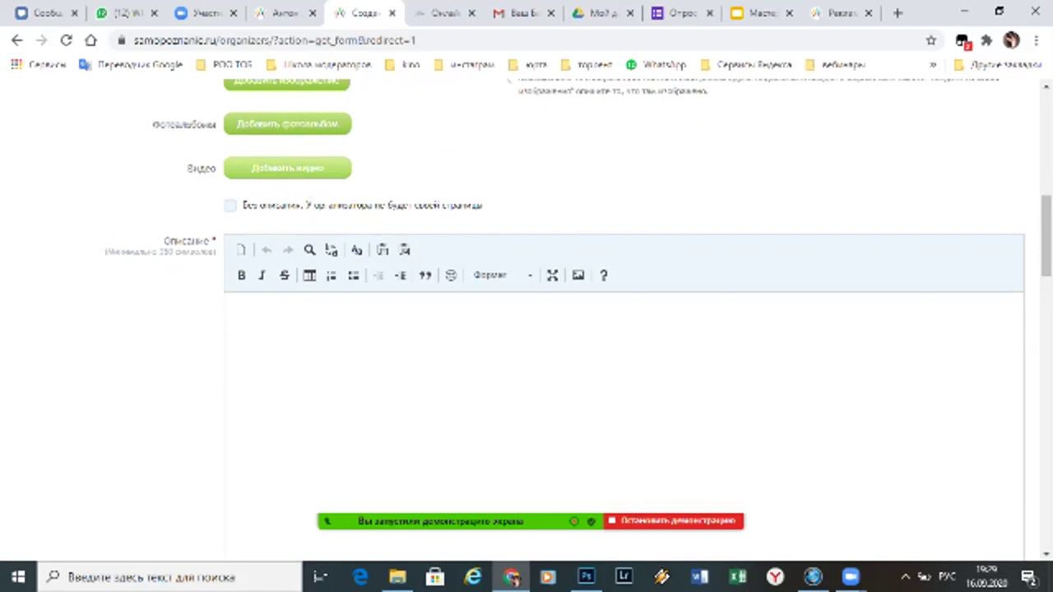
pyautogui.click(287, 167)
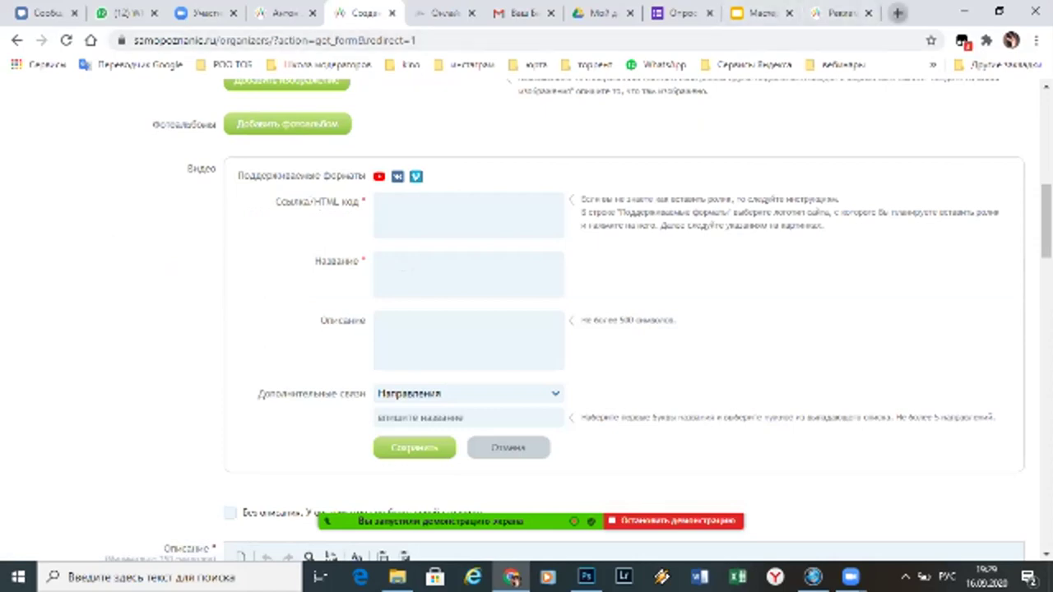
pyautogui.click(897, 13)
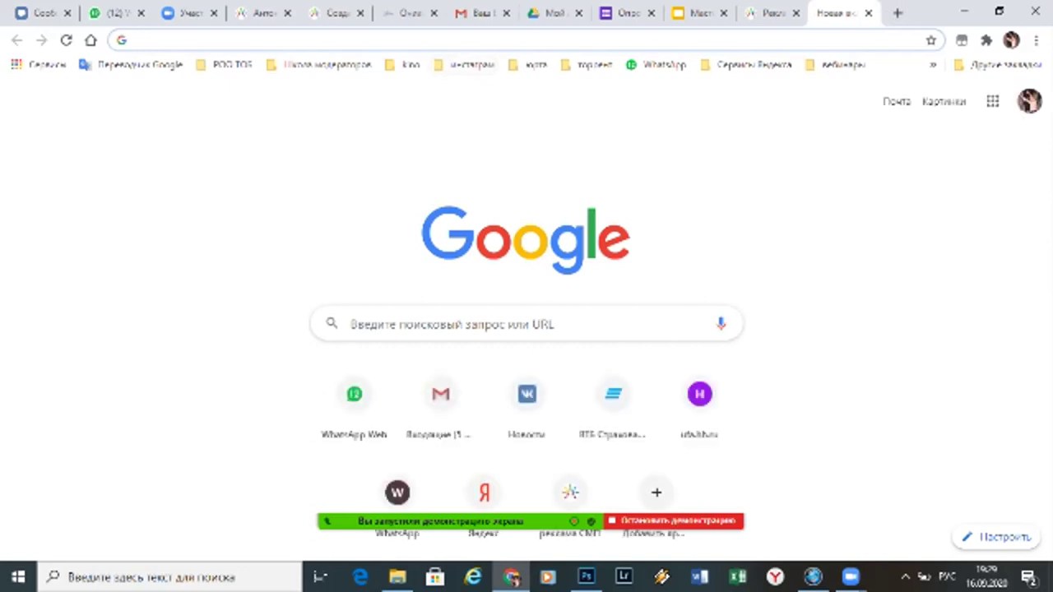
# Switch the keyboard to English and go to youtube.com
pyautogui.hotkey('alt', 'shift')
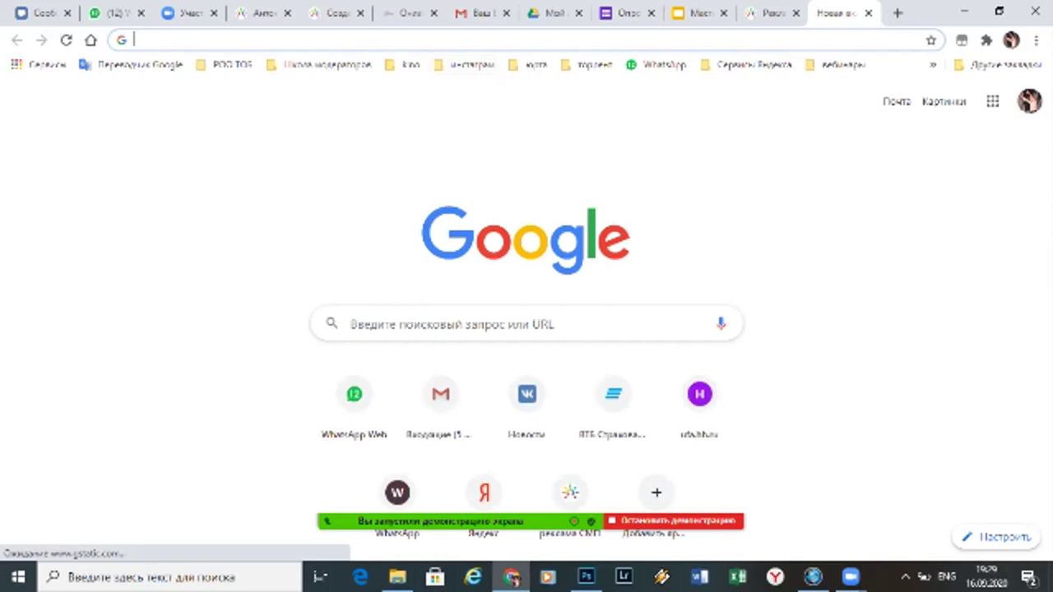
pyautogui.write('youtube.com')
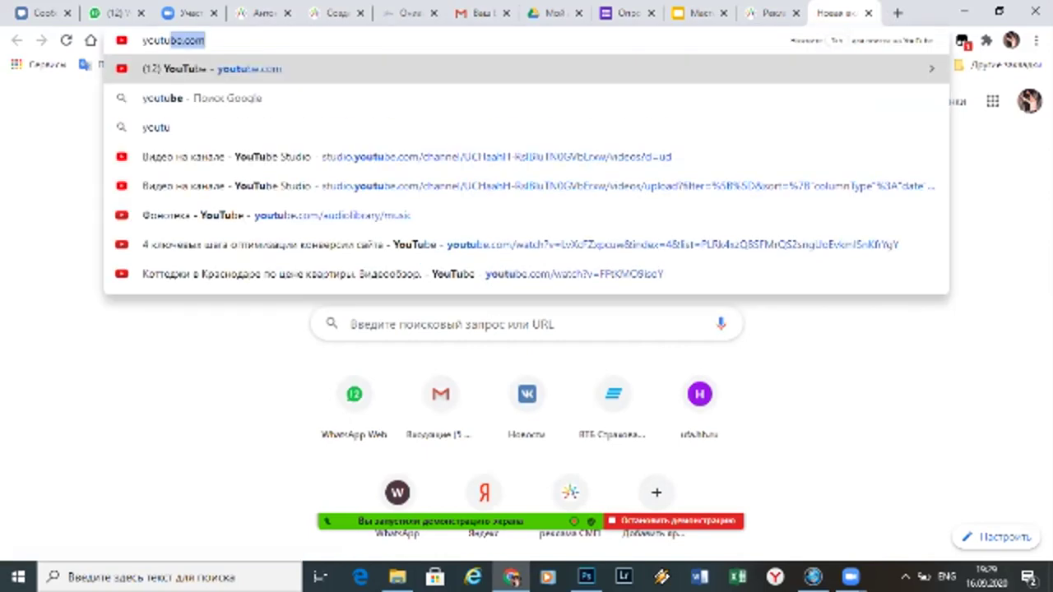
pyautogui.press('Return')
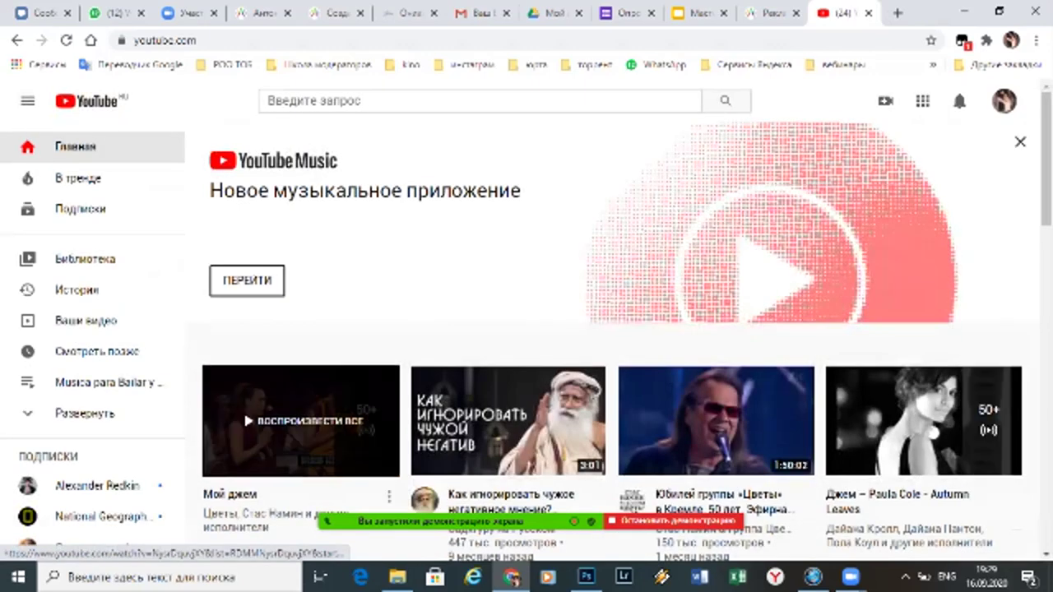
# Open the СВЕТ И РАДОСТЬ concert video from the Мой джем mix and copy its share link
pyautogui.click(300, 420)
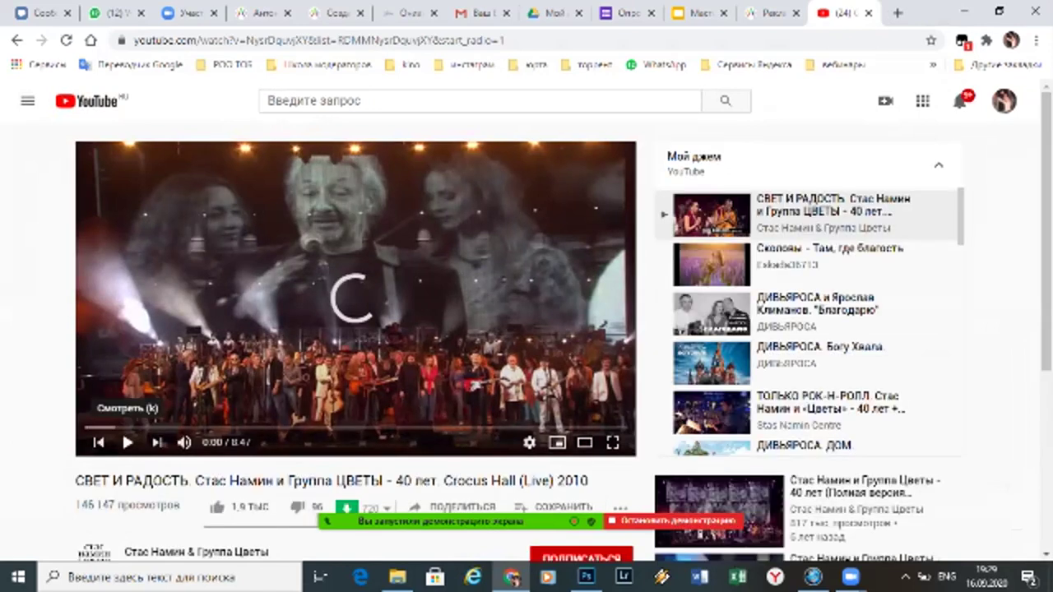
pyautogui.click(449, 507)
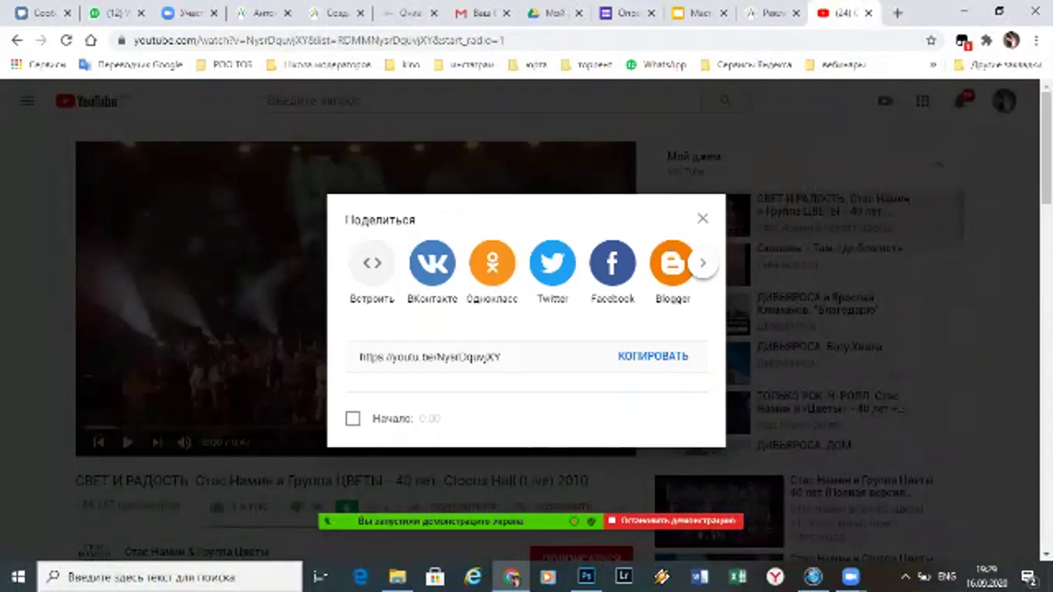
pyautogui.click(652, 356)
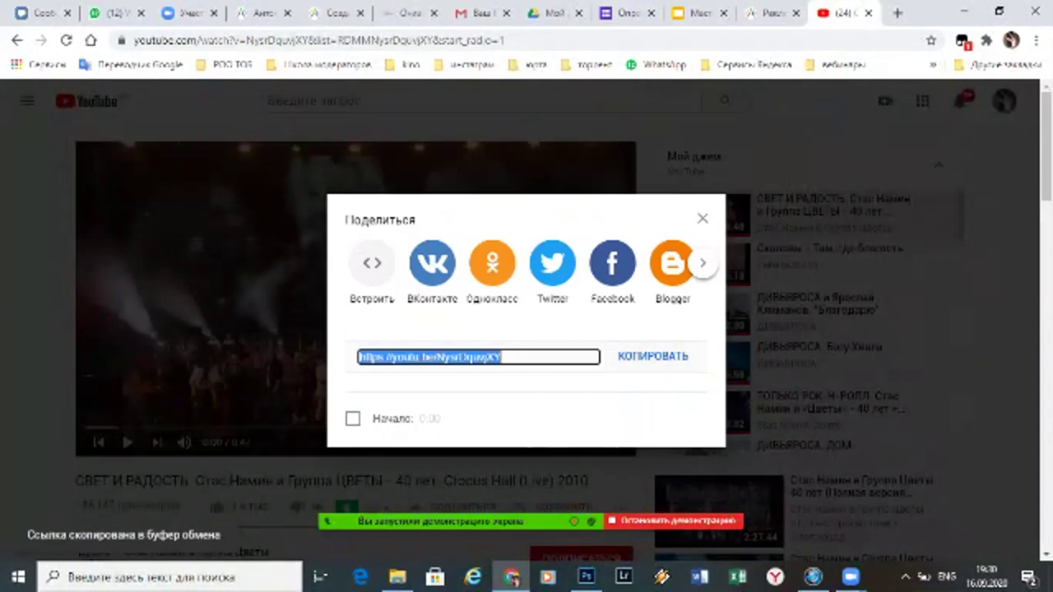
# Paste the concert link into Ссылка/HTML код, let title and description auto-fill, and save
pyautogui.hotkey('ctrl', '5')
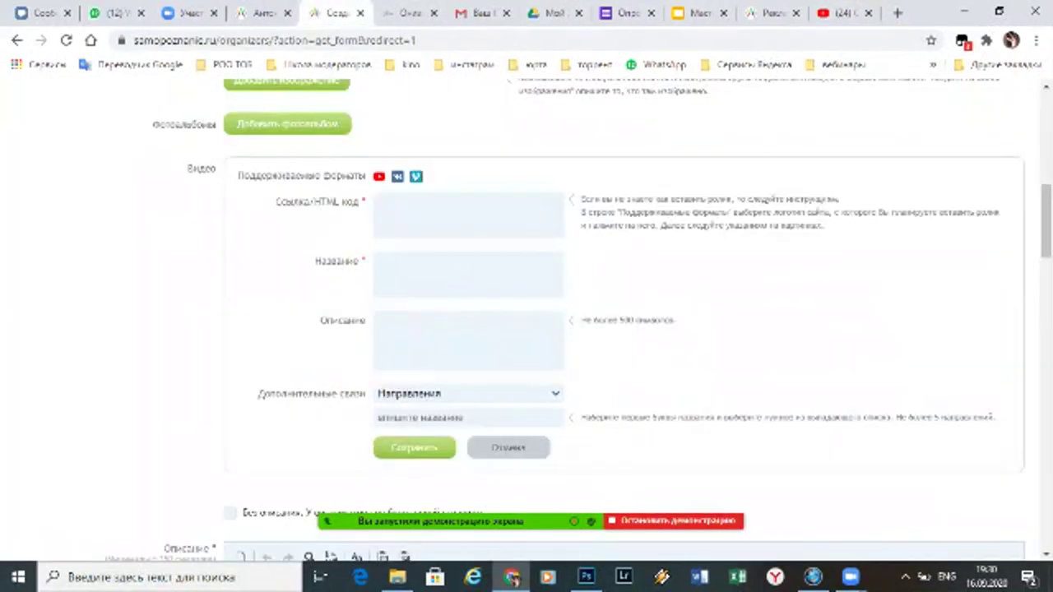
pyautogui.click(468, 215)
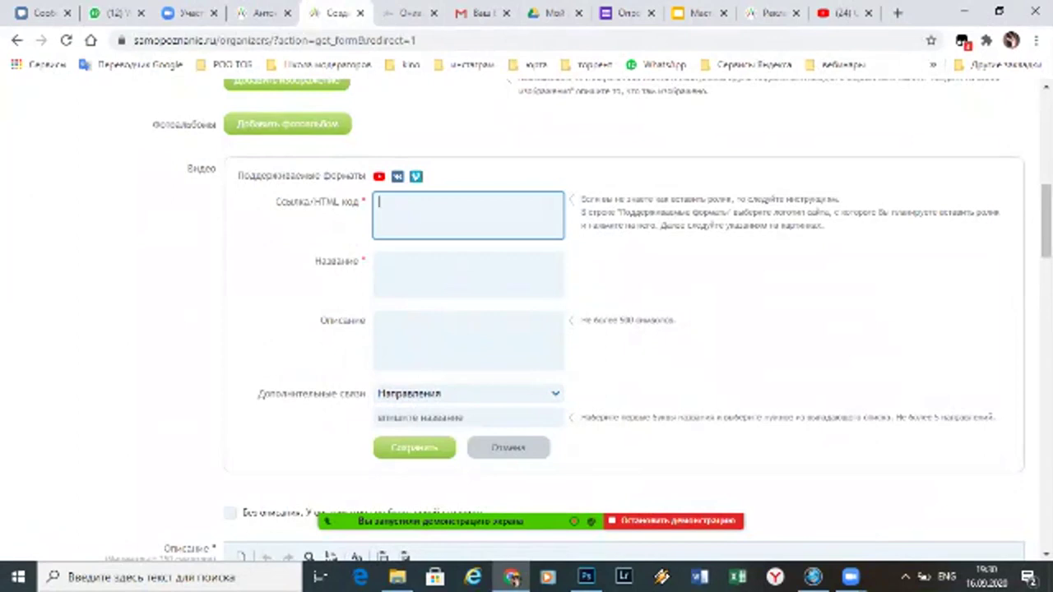
pyautogui.write('https://youtu.be/Nysr0quvjXY')
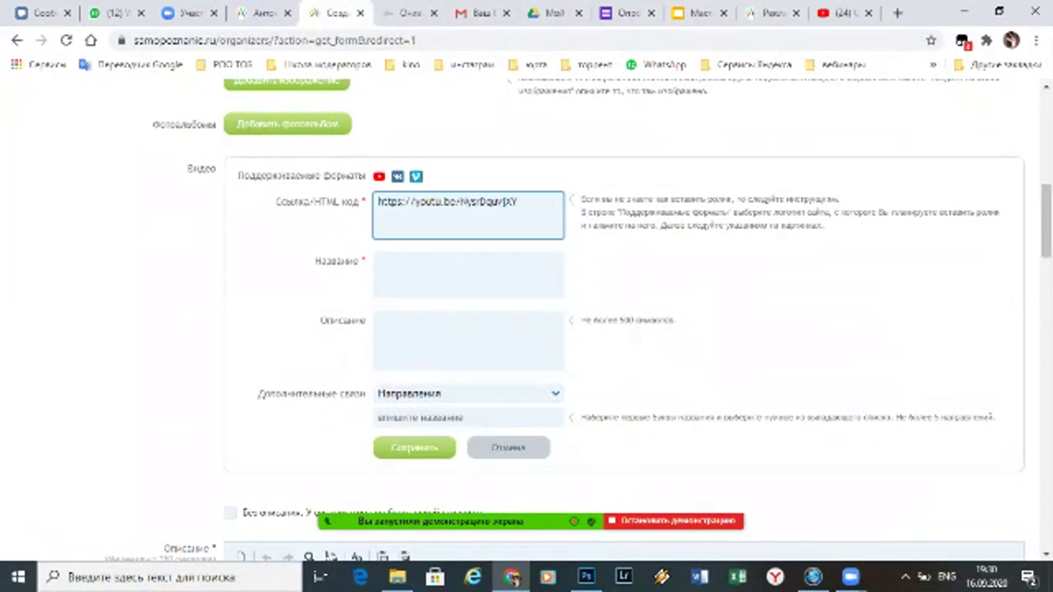
pyautogui.click(468, 274)
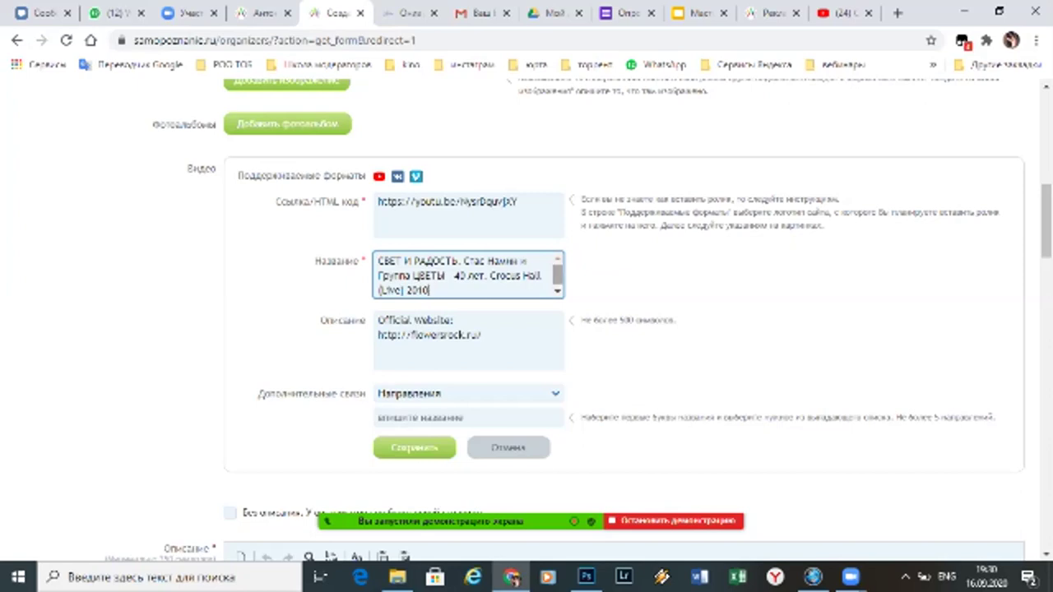
pyautogui.click(467, 393)
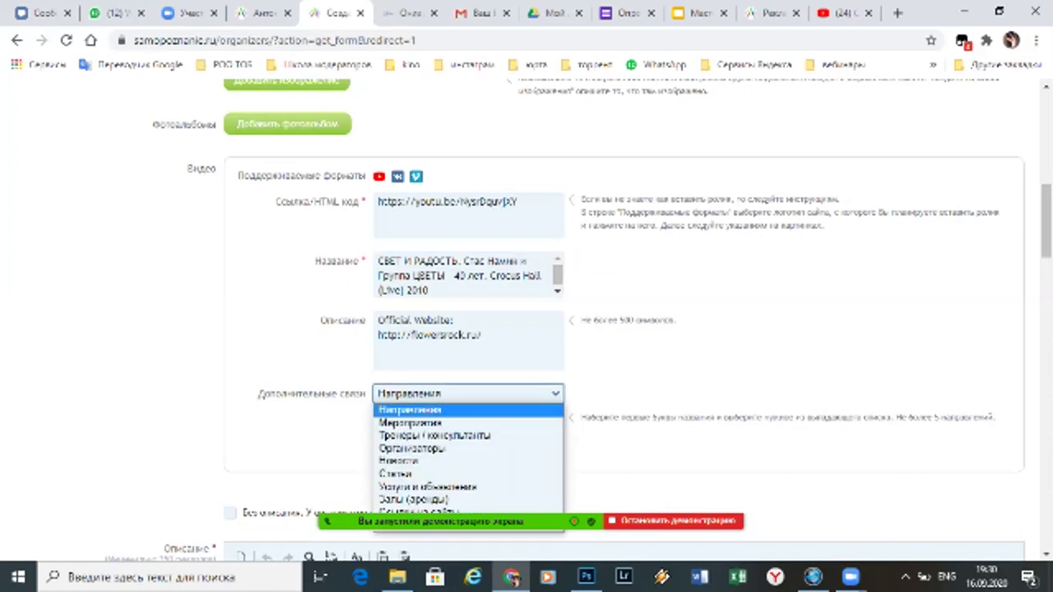
pyautogui.press('Escape')
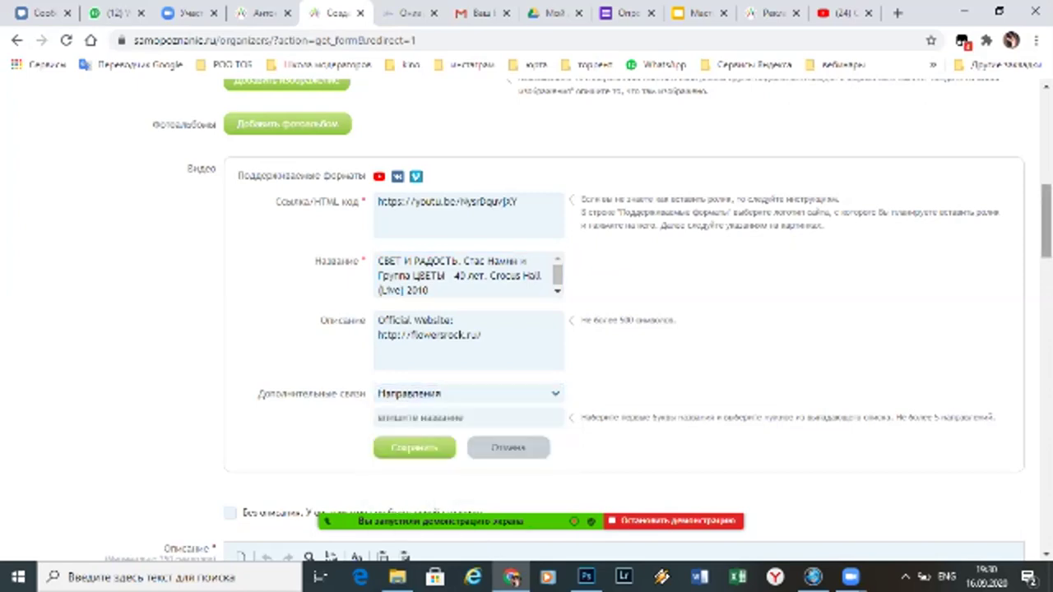
pyautogui.scroll(-3, 1046, 222)
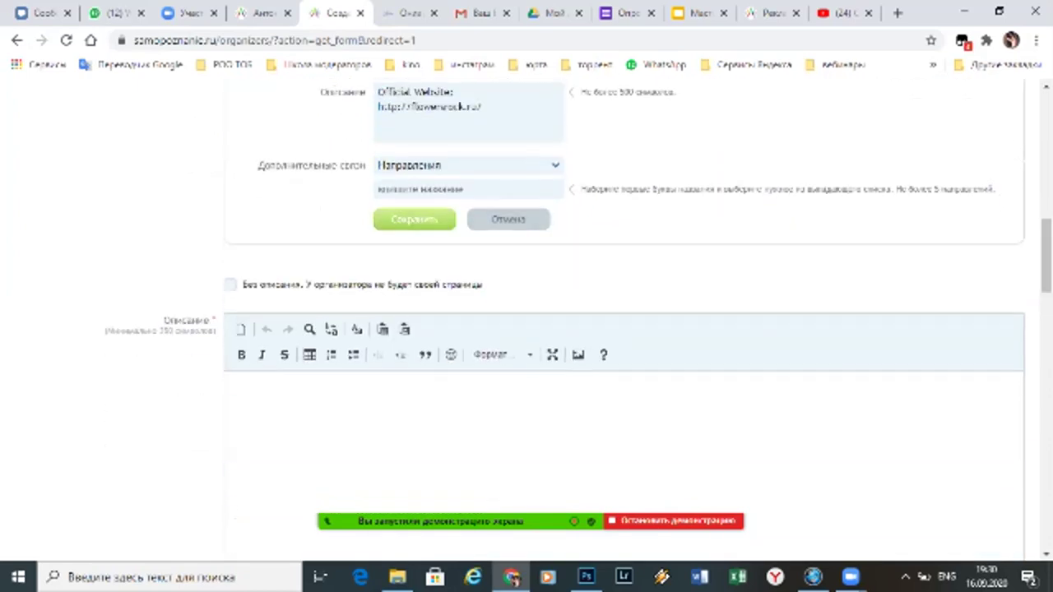
pyautogui.click(414, 219)
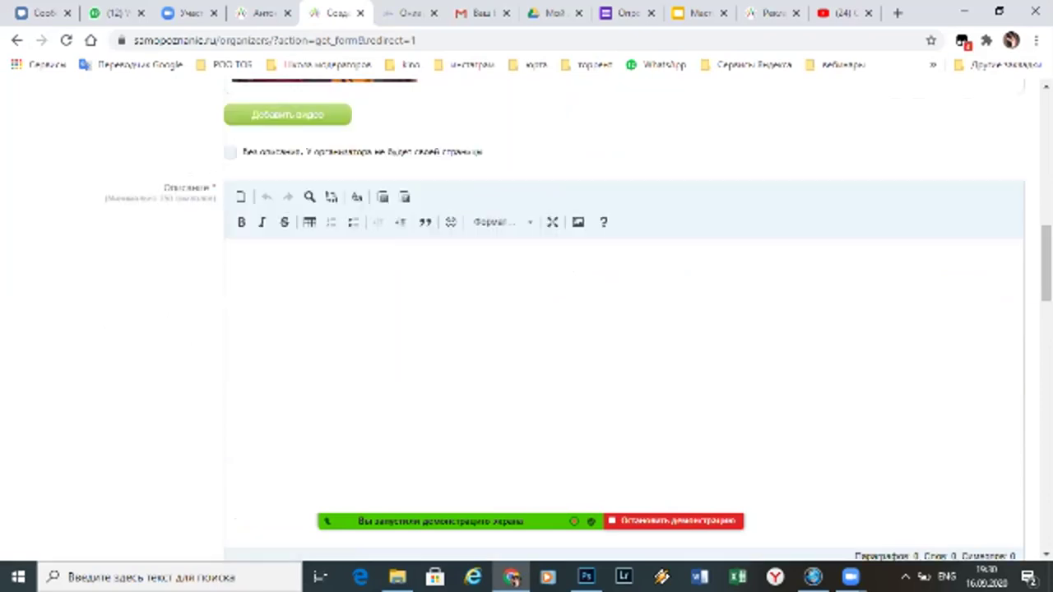
pyautogui.scroll(4, 1046, 263)
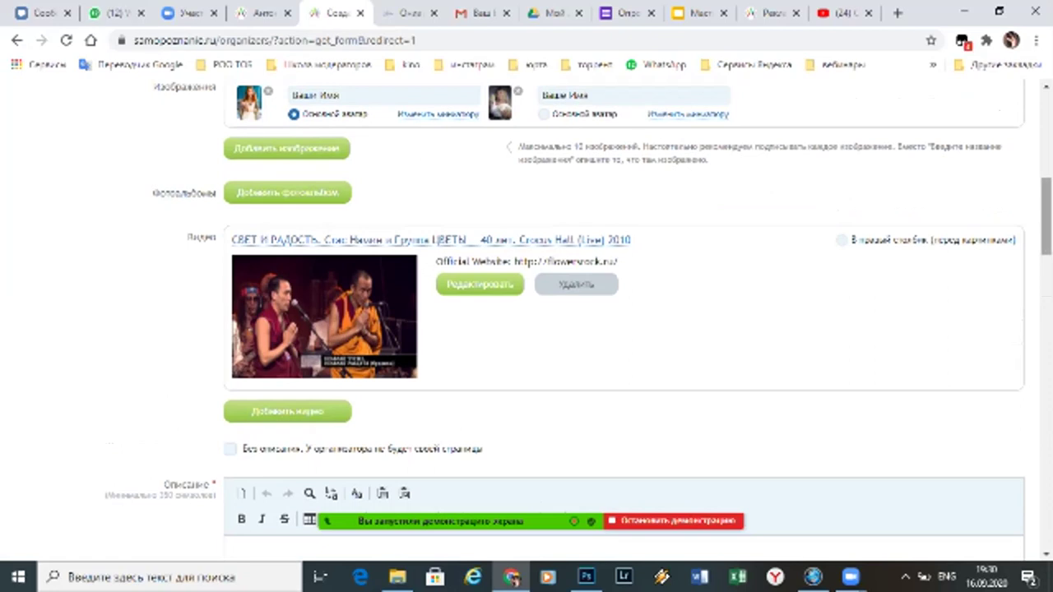
pyautogui.scroll(1, 1046, 214)
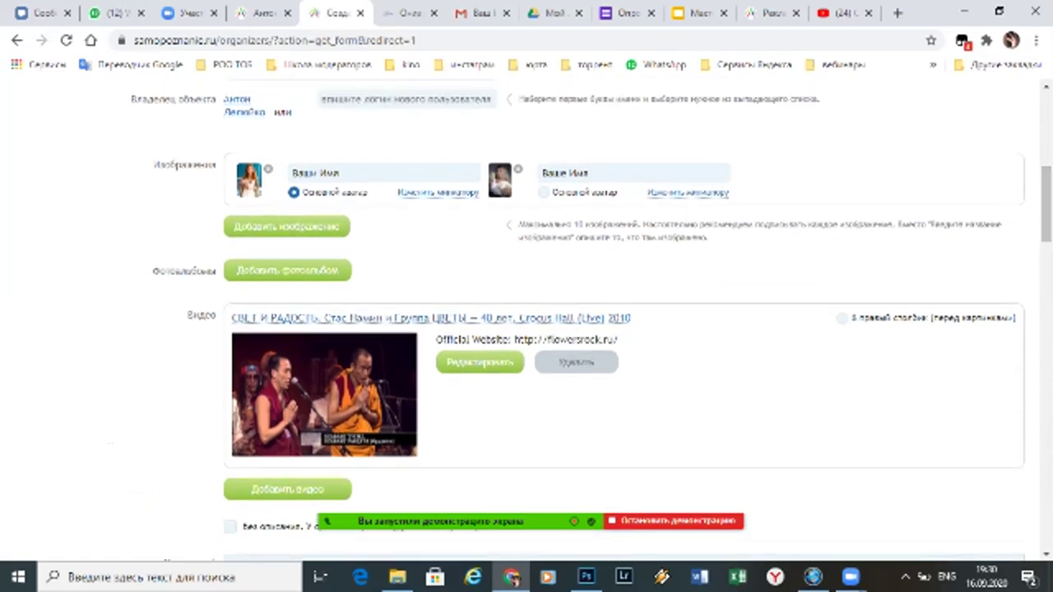
# Set the concert video to 'В правый столбец (перед картинками)'
pyautogui.click(840, 318)
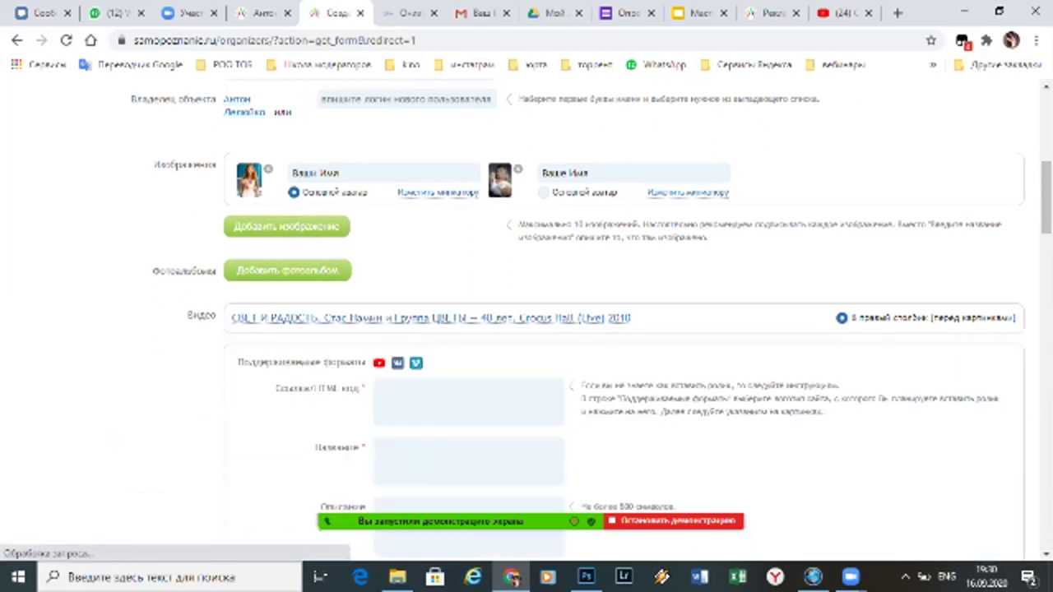
# Skip to the next mix video, «Там, где благость», copy its share link, and return to the form
pyautogui.hotkey('ctrl', '9')
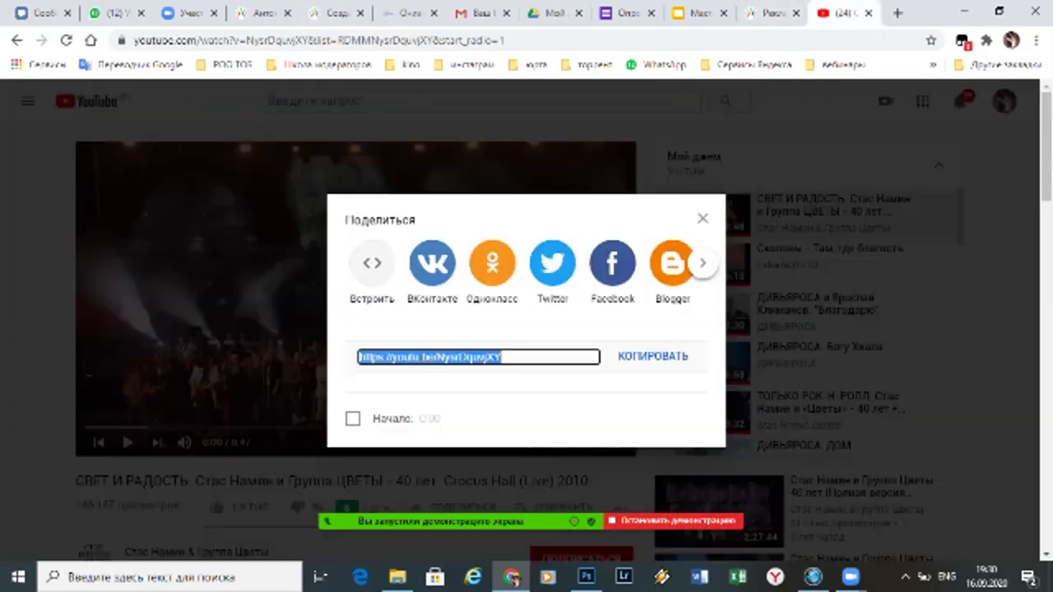
pyautogui.press('Escape')
pyautogui.hotkey('shift', 'n')
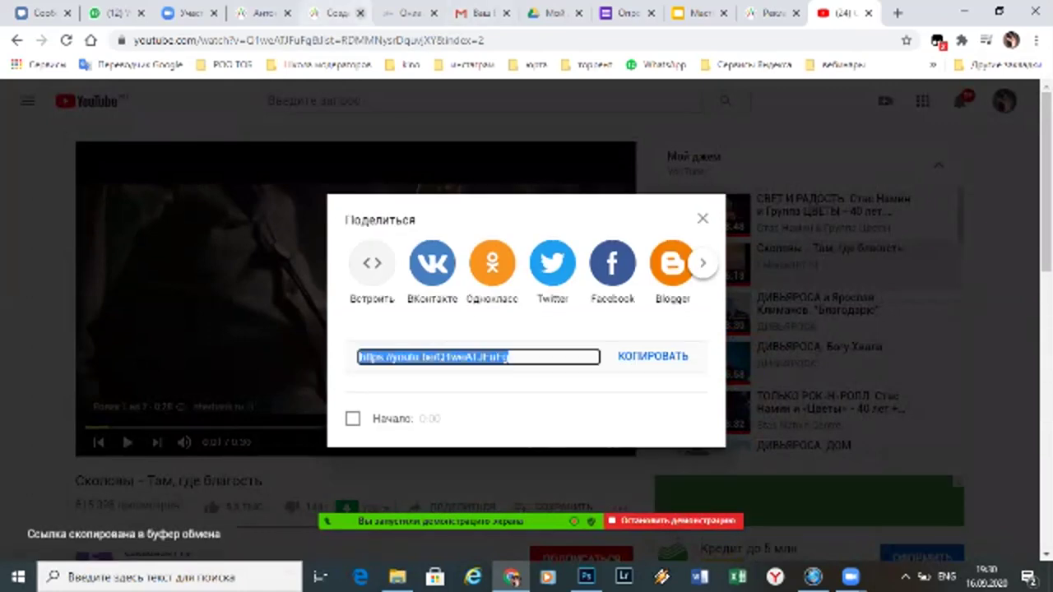
pyautogui.hotkey('ctrl', '5')
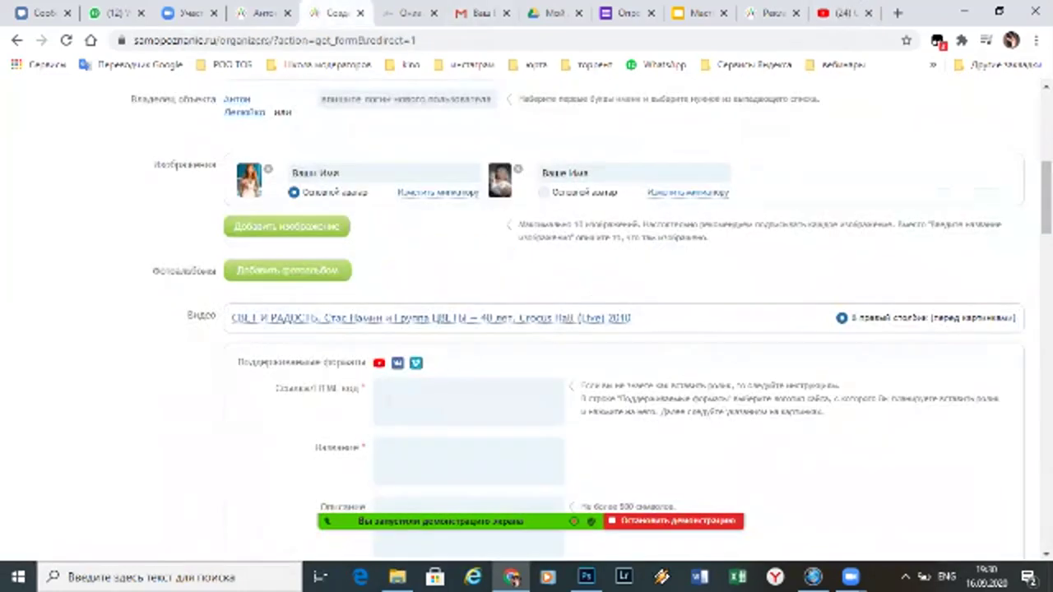
# Paste the «Там, где благость» link, let its title fill, and save it as a second video
pyautogui.rightClick(437, 403)
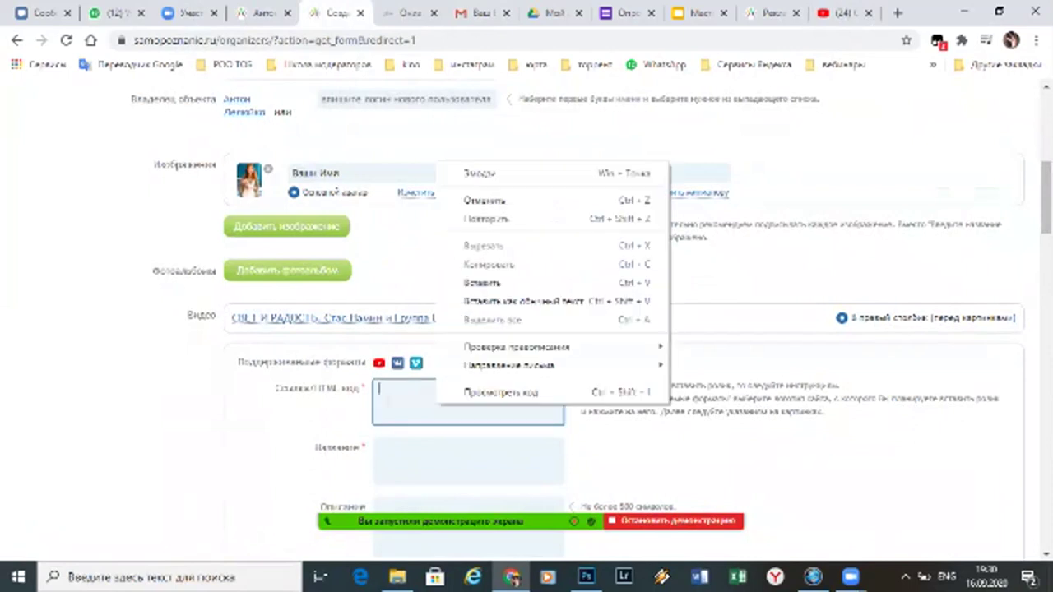
pyautogui.press('Escape')
pyautogui.write('https://youtu.be/QfweXF3fuFg')
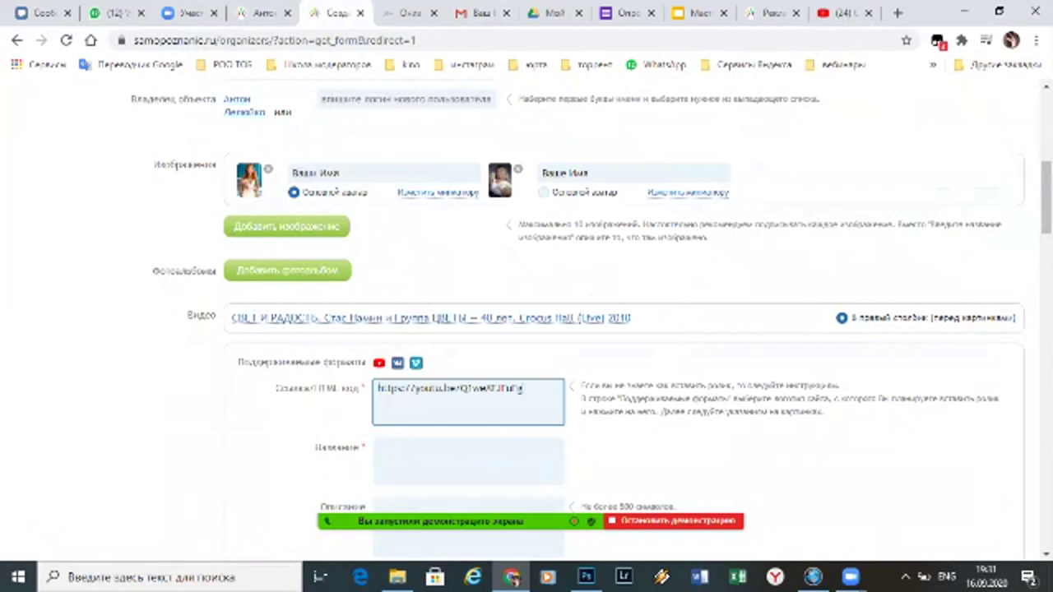
pyautogui.click(467, 460)
pyautogui.write('Скрипова - Там, где благость')
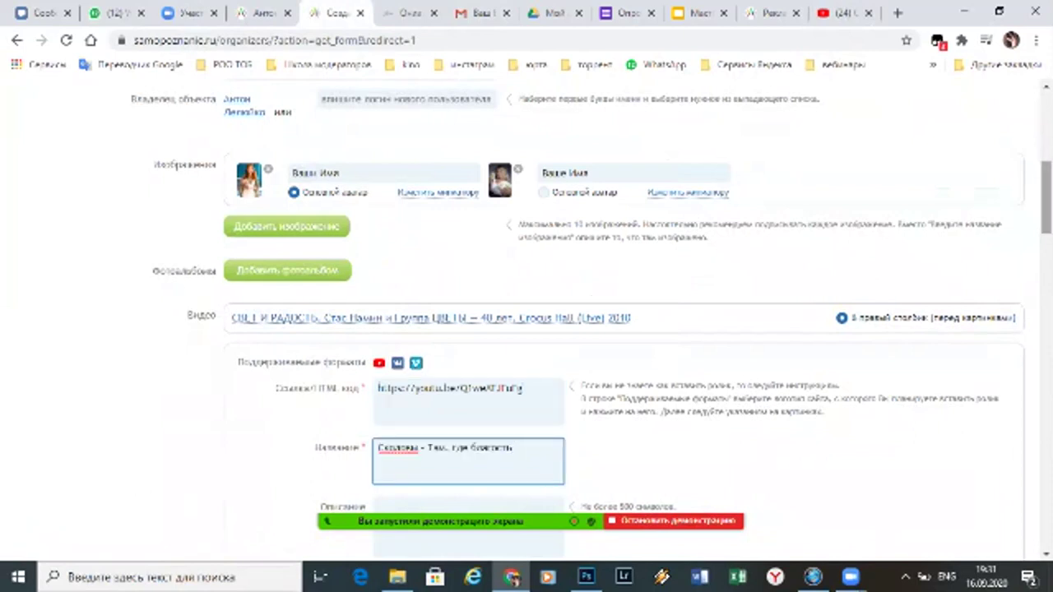
pyautogui.scroll(-4, 625, 329)
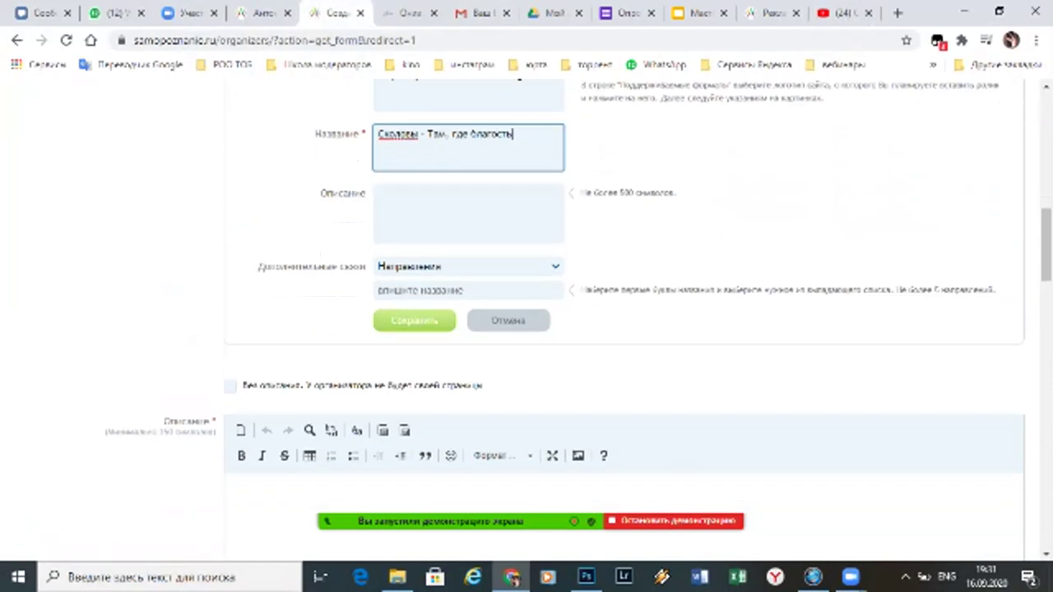
pyautogui.click(413, 320)
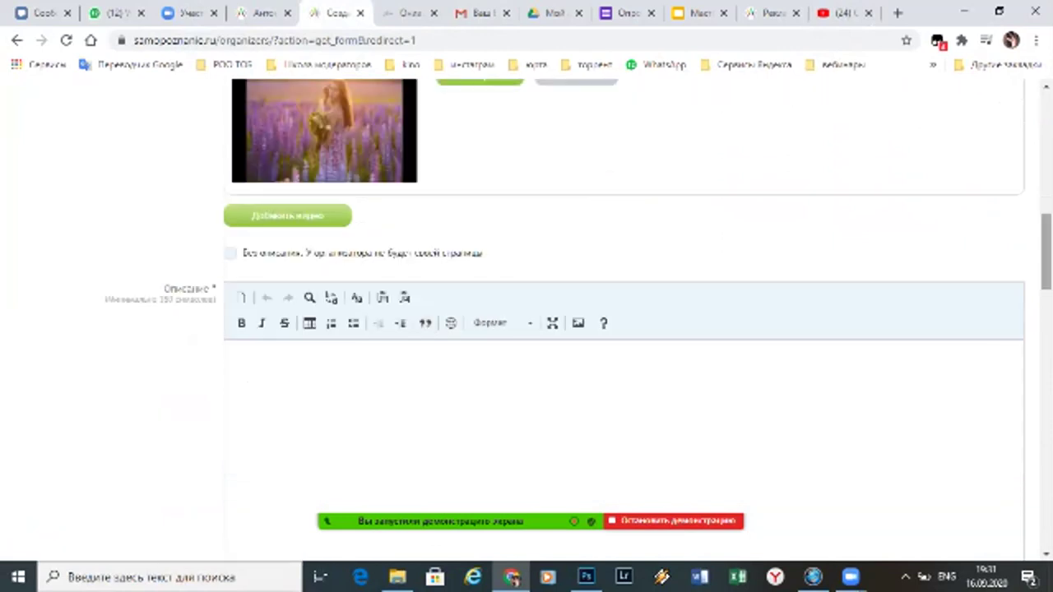
pyautogui.scroll(3, 625, 328)
pyautogui.scroll(2, 625, 329)
pyautogui.scroll(-2, 625, 329)
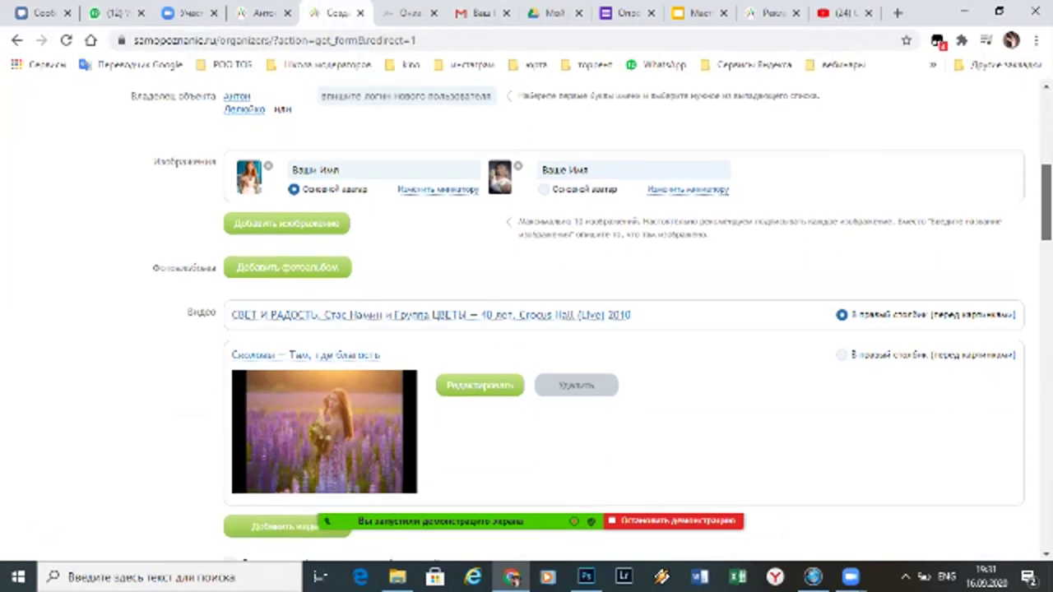
# Keep the concert video, not the second video, in the right column before pictures
pyautogui.click(841, 237)
pyautogui.click(841, 196)
pyautogui.click(841, 237)
pyautogui.click(841, 197)
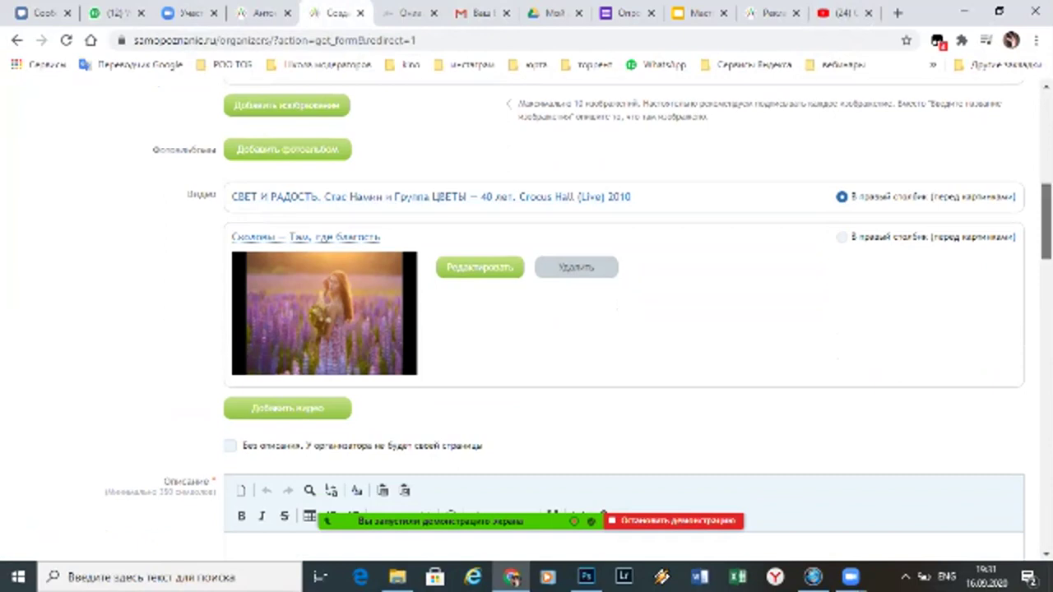
pyautogui.scroll(-1, 575, 307)
pyautogui.scroll(-2, 576, 307)
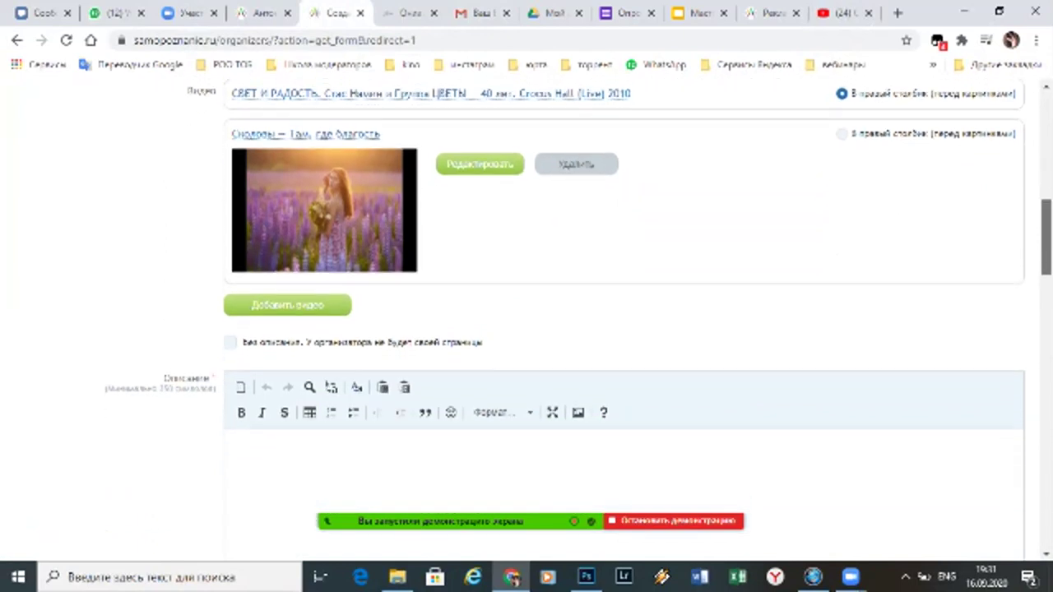
pyautogui.scroll(-1, 576, 307)
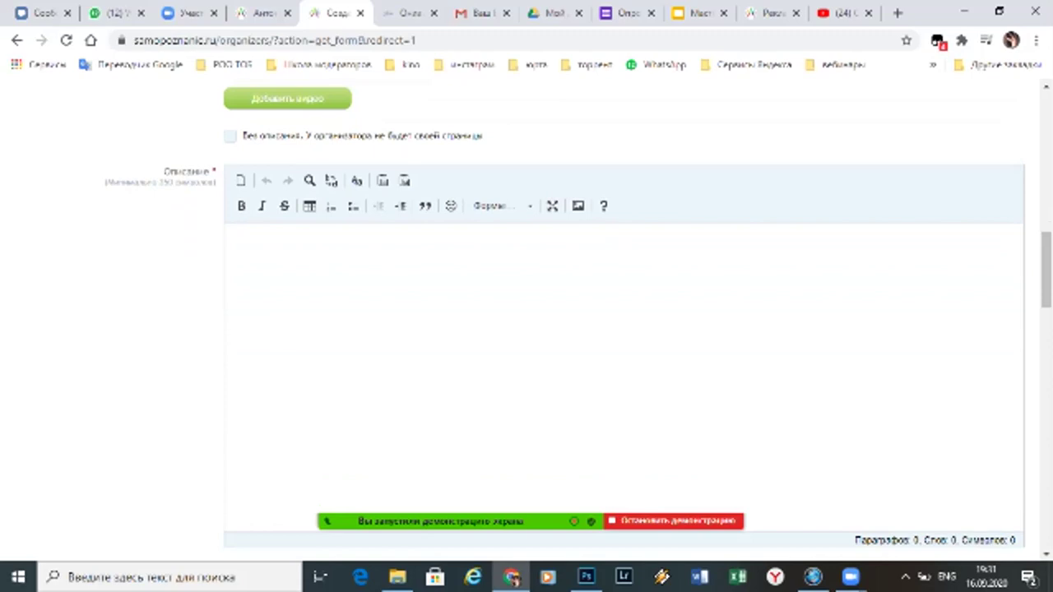
# From the advertising management page, open Мои объекты via the account menu
pyautogui.click(231, 232)
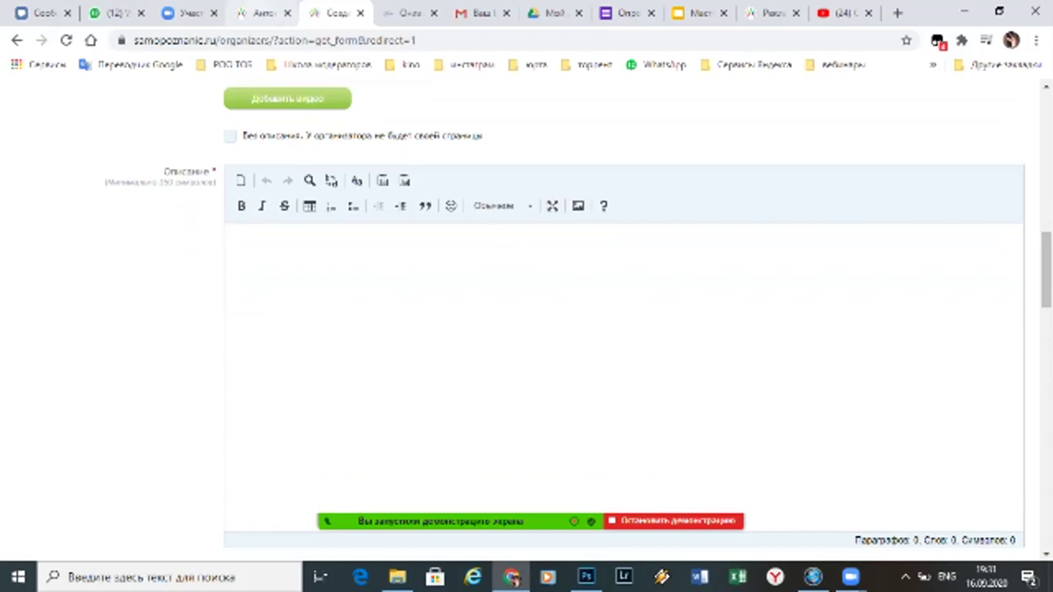
pyautogui.hotkey('ctrl', 'shift', 'Tab')
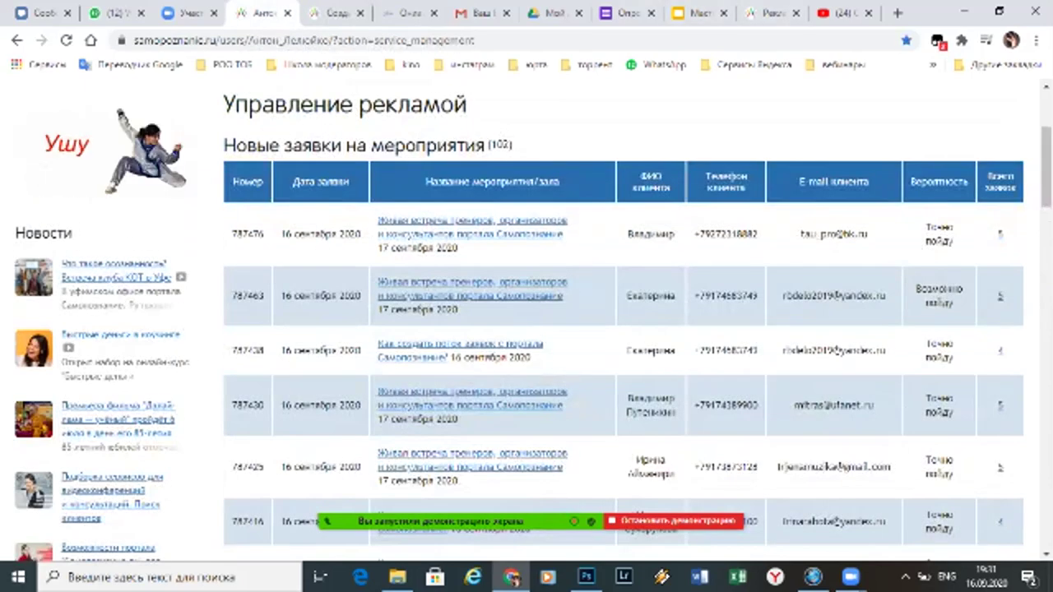
pyautogui.scroll(3, 527, 329)
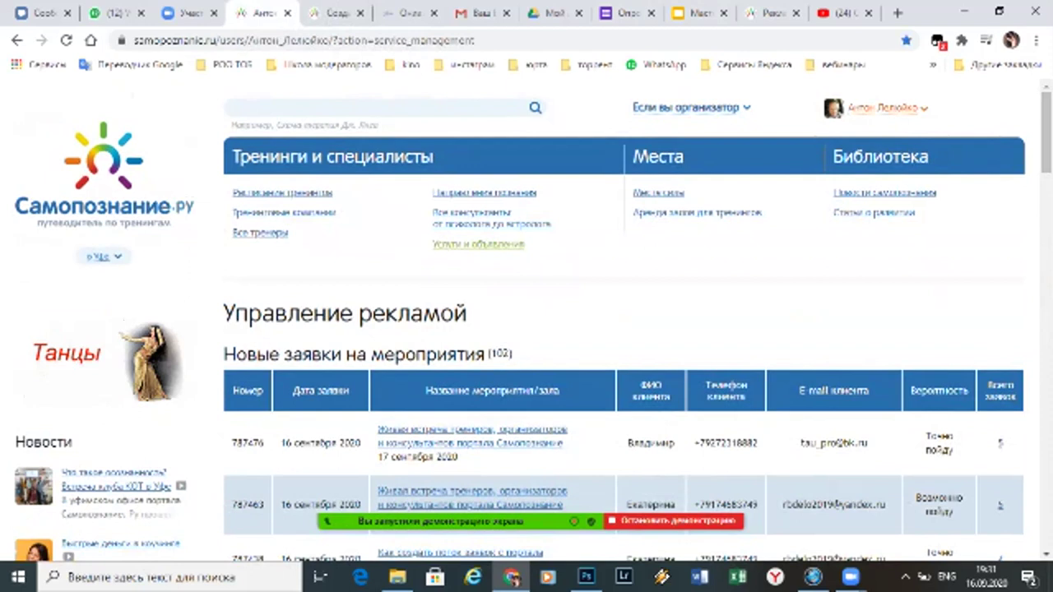
pyautogui.click(886, 108)
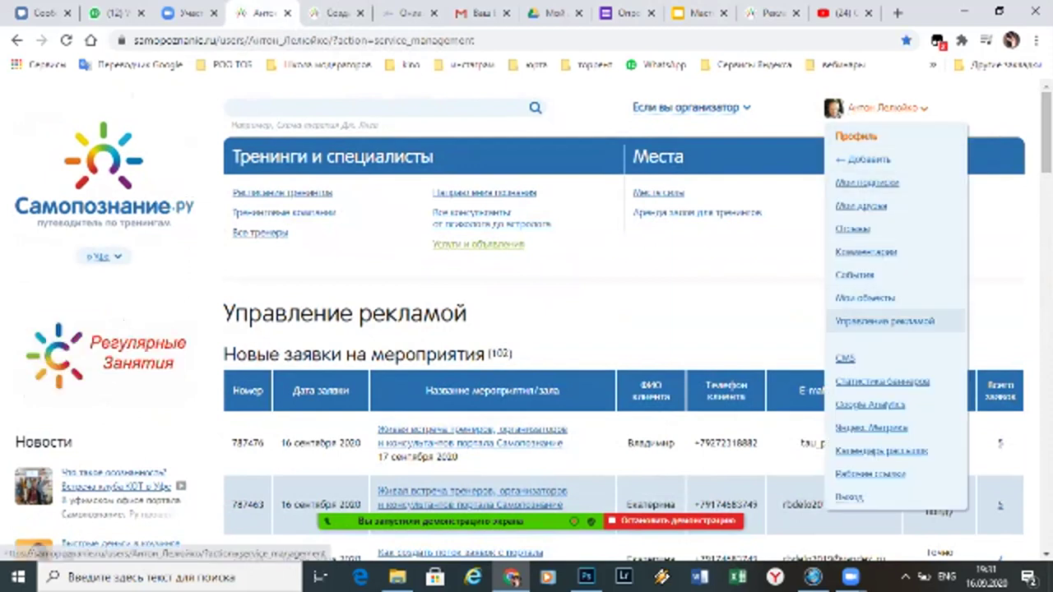
pyautogui.moveTo(863, 159)
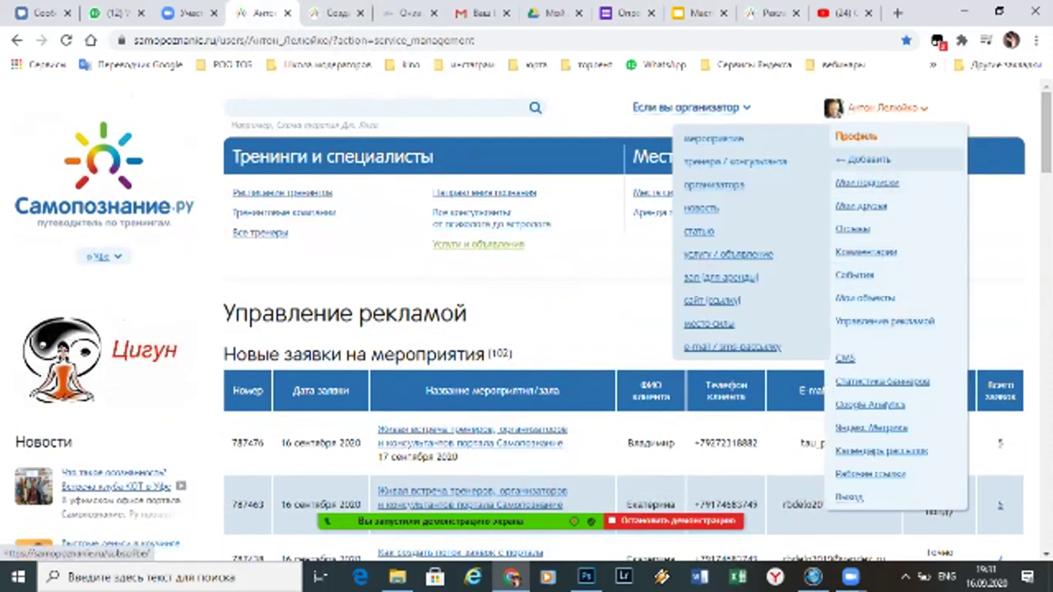
pyautogui.click(864, 298)
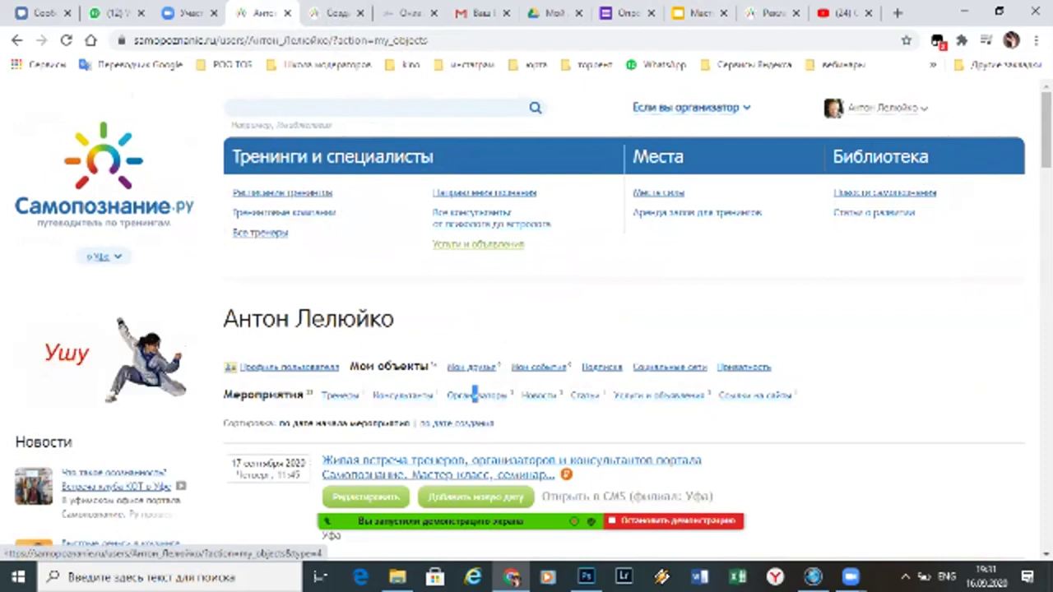
# Open your organizer profile under Организаторы, select its bio text, and return to the new organizer tab
pyautogui.click(474, 395)
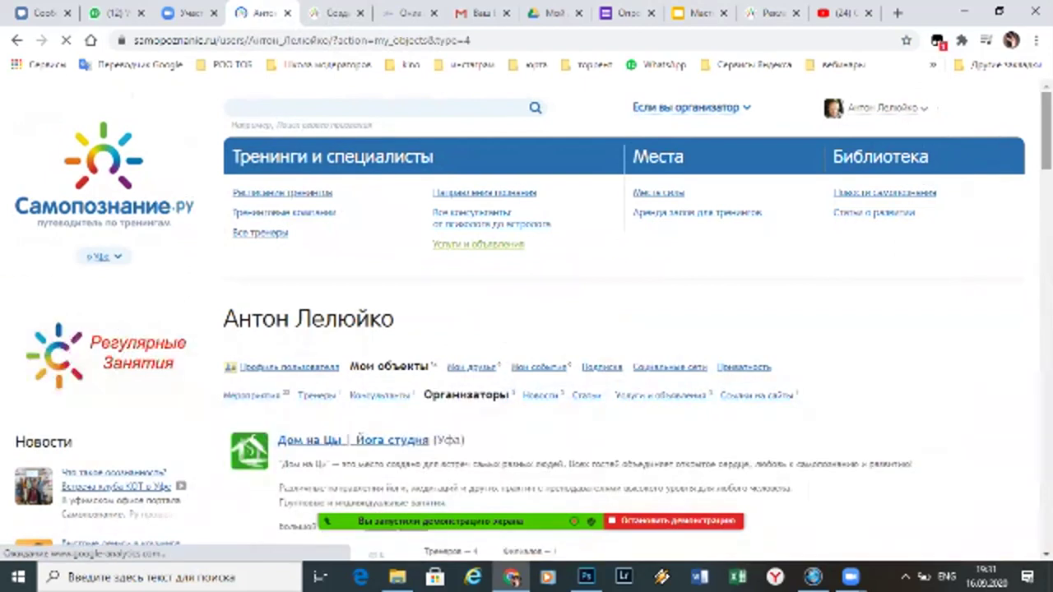
pyautogui.scroll(-10, 527, 329)
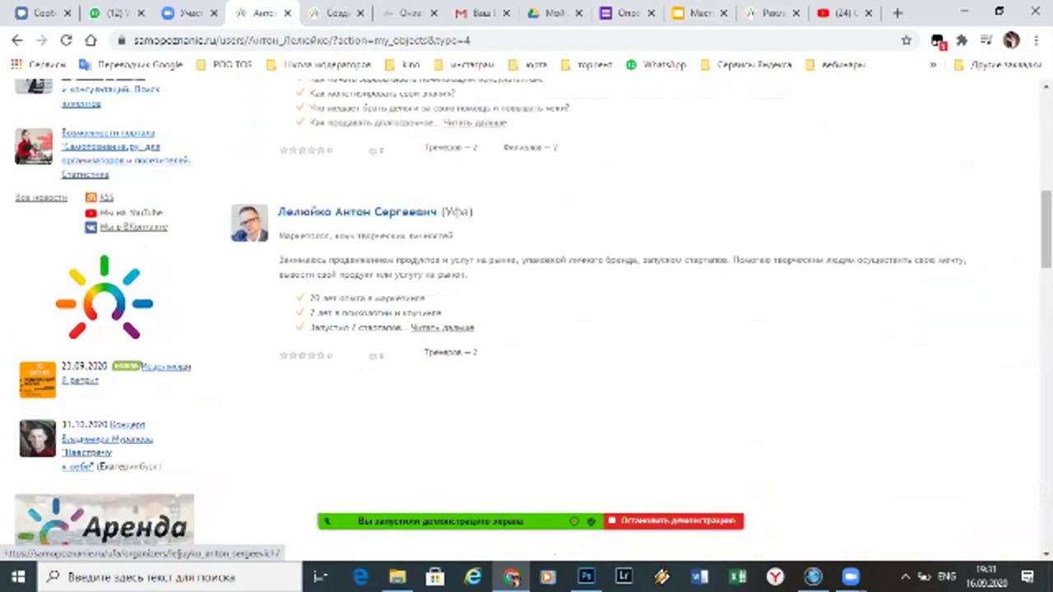
pyautogui.click(357, 212)
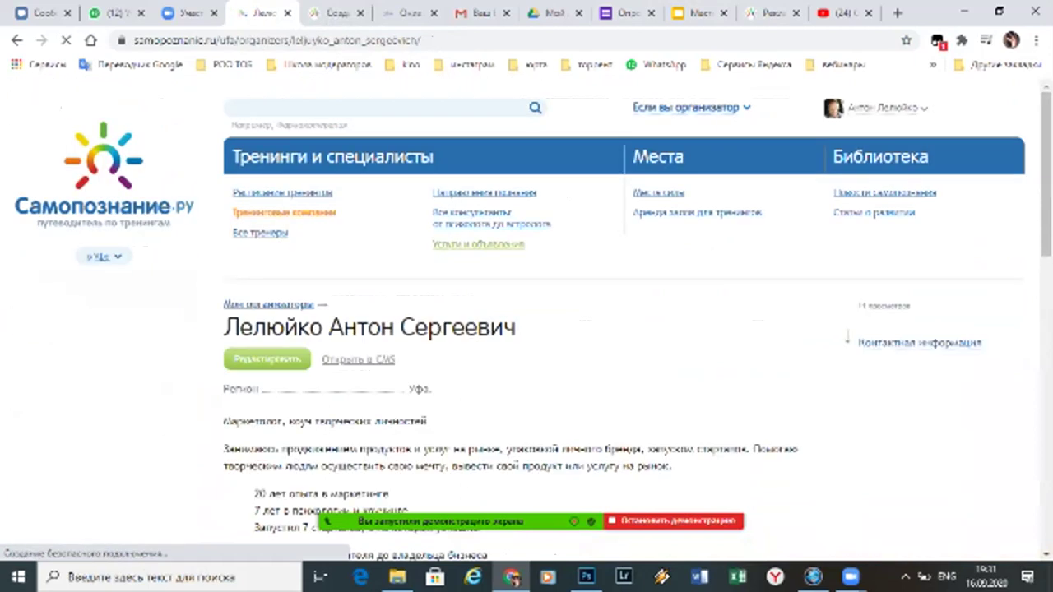
pyautogui.scroll(-3, 526, 329)
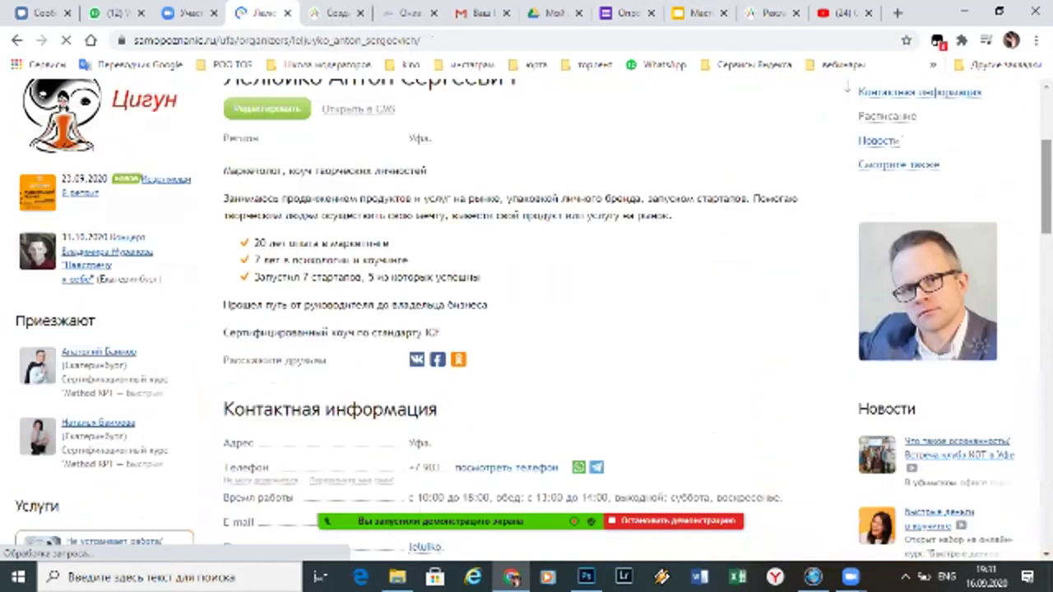
pyautogui.moveTo(223, 170); pyautogui.dragTo(441, 332)
pyautogui.hotkey('ctrl', 'c')
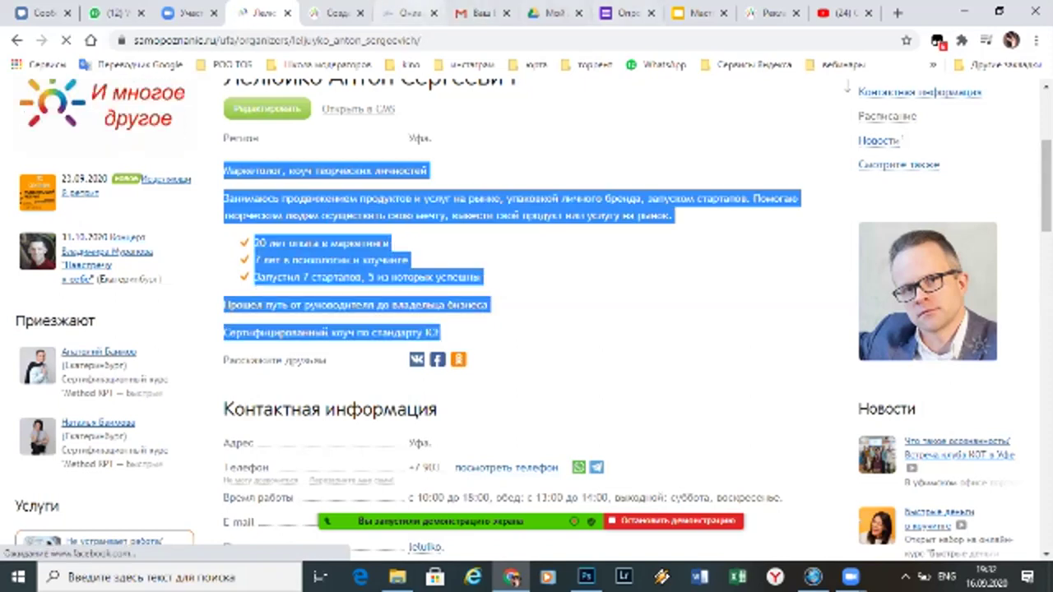
pyautogui.hotkey('ctrl', 'Tab')
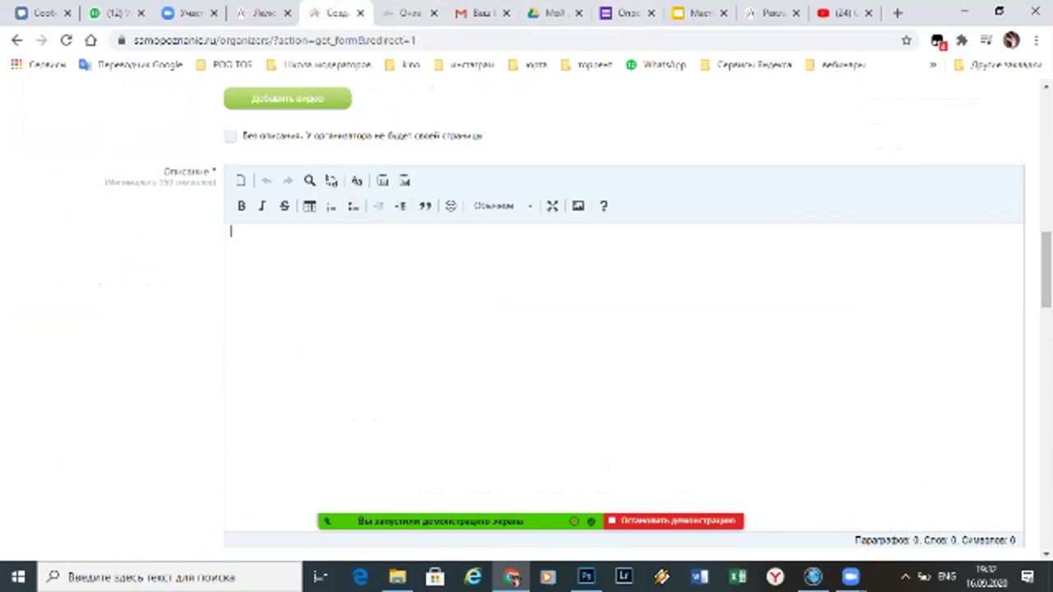
# Paste the copied bio into Описание and end the second list item with a period
pyautogui.hotkey('ctrl', 'v')
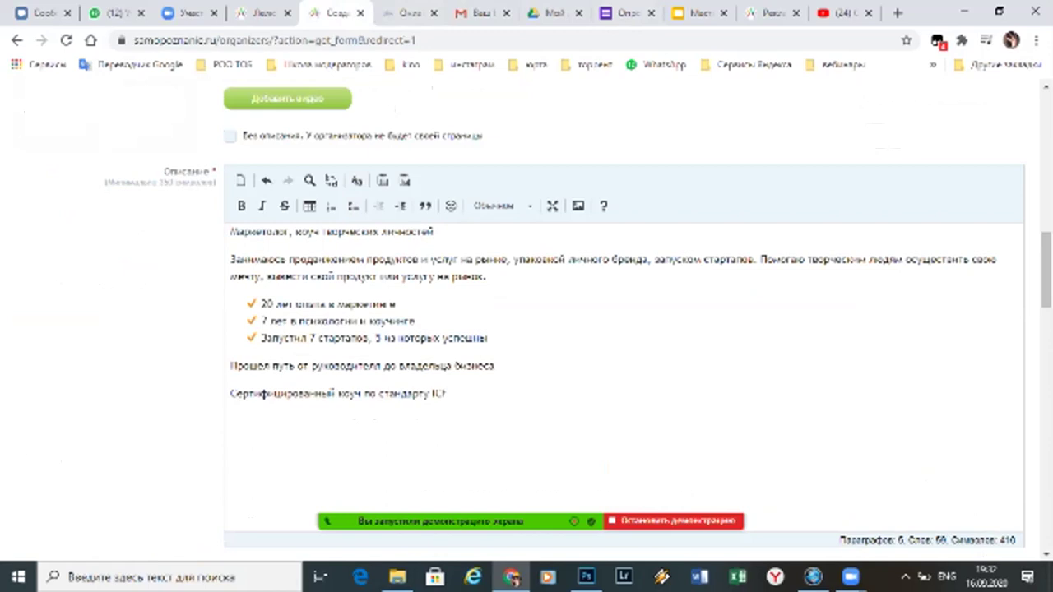
pyautogui.press('BackSpace')
pyautogui.write('/')
pyautogui.click(396, 304)
pyautogui.write('/')
pyautogui.click(416, 321)
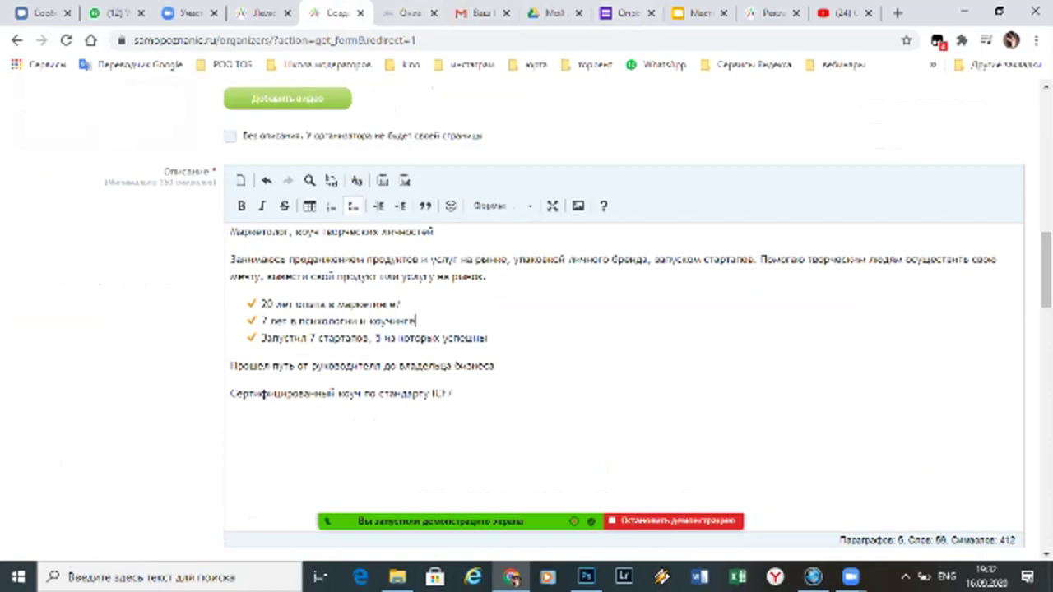
pyautogui.hotkey('alt', 'shift')
pyautogui.write('.')
# Replace the first item's stray slash with a period, end the third item likewise, and select all three
pyautogui.click(400, 304)
pyautogui.press('BackSpace')
pyautogui.write('.')
pyautogui.click(489, 338)
pyautogui.write('.')
pyautogui.moveTo(491, 338); pyautogui.dragTo(262, 303)
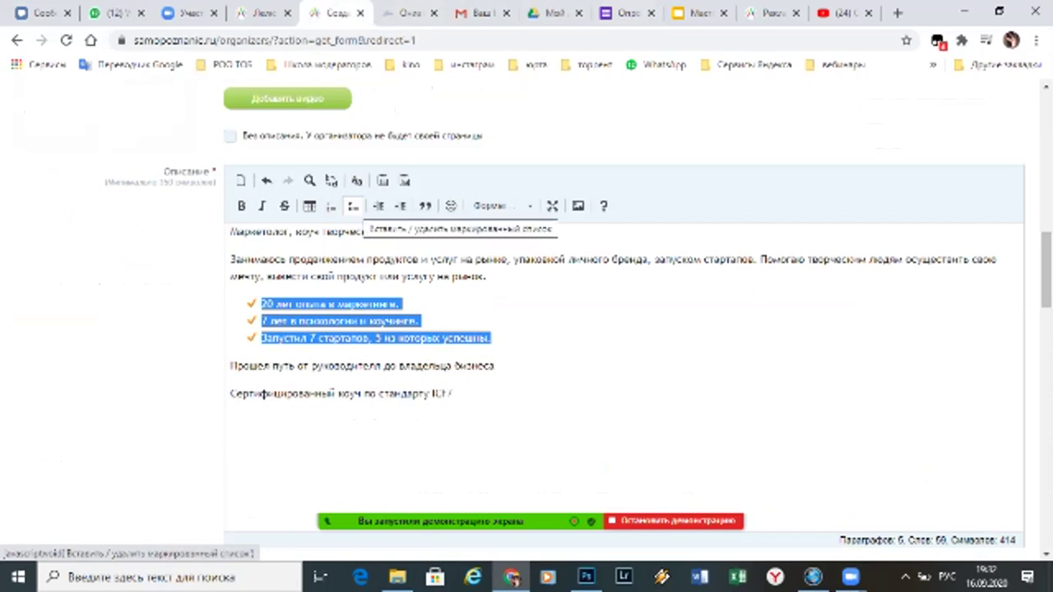
# Toggle the checkmark bullets off and back on for the three list items
pyautogui.click(352, 206)
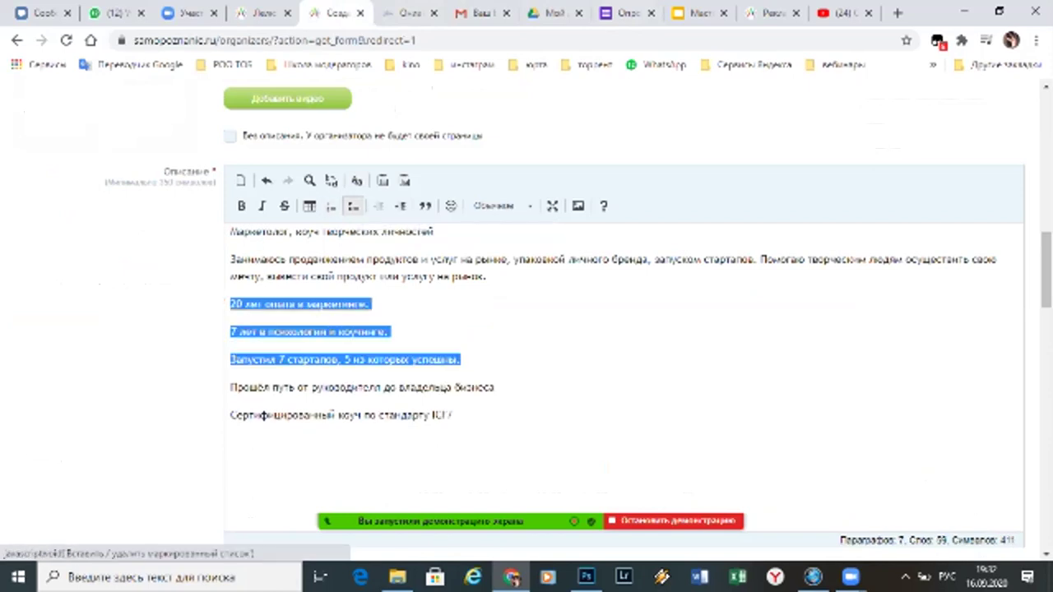
pyautogui.click(353, 207)
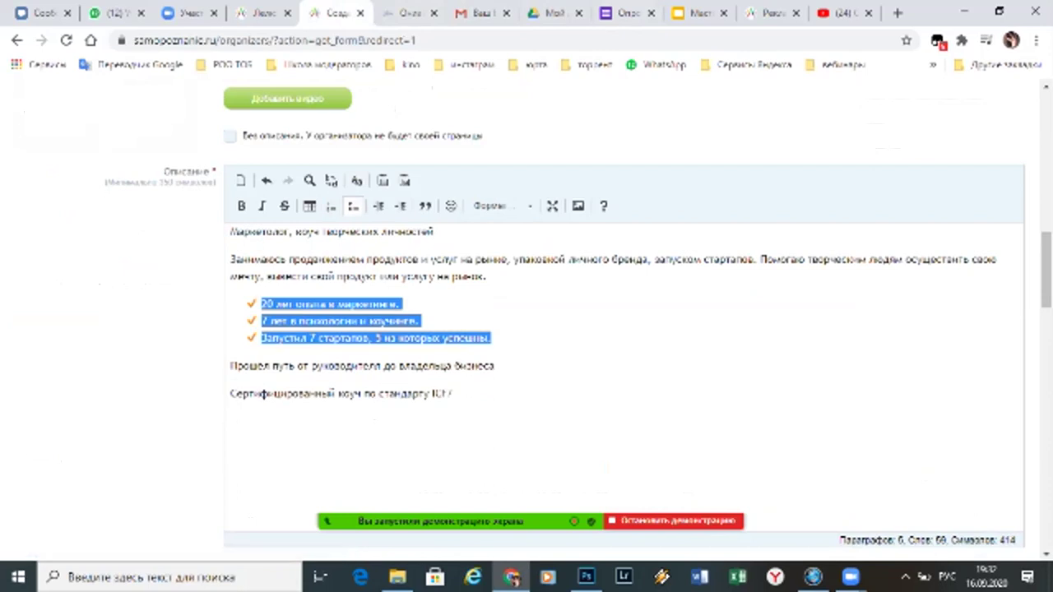
pyautogui.click(420, 338)
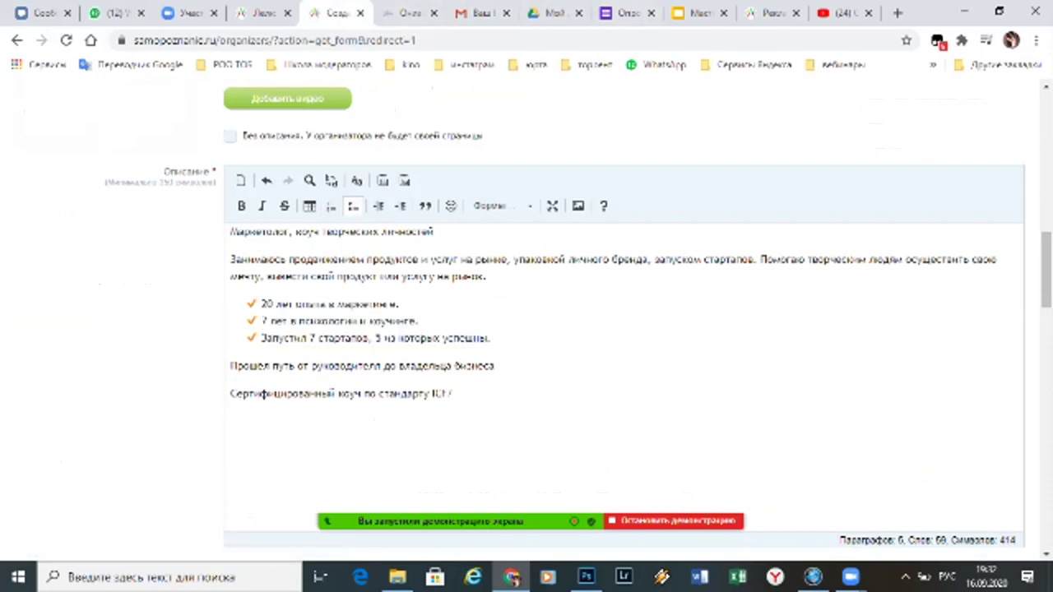
pyautogui.click(450, 393)
# End the first line with a period and format it as Заголовок 3
pyautogui.click(435, 231)
pyautogui.write('.')
pyautogui.hotkey('ctrl', 'shift', 'Left')
pyautogui.hotkey('ctrl', 'shift', 'Left')
pyautogui.hotkey('ctrl', 'shift', 'Left')
pyautogui.hotkey('ctrl', 'shift', 'Left')
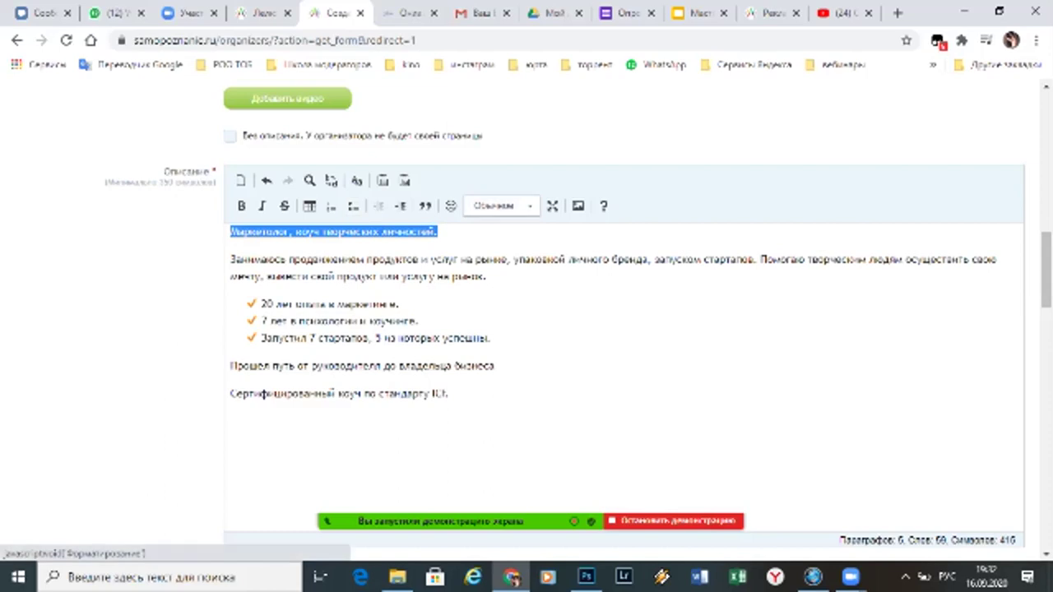
pyautogui.click(493, 206)
pyautogui.click(505, 282)
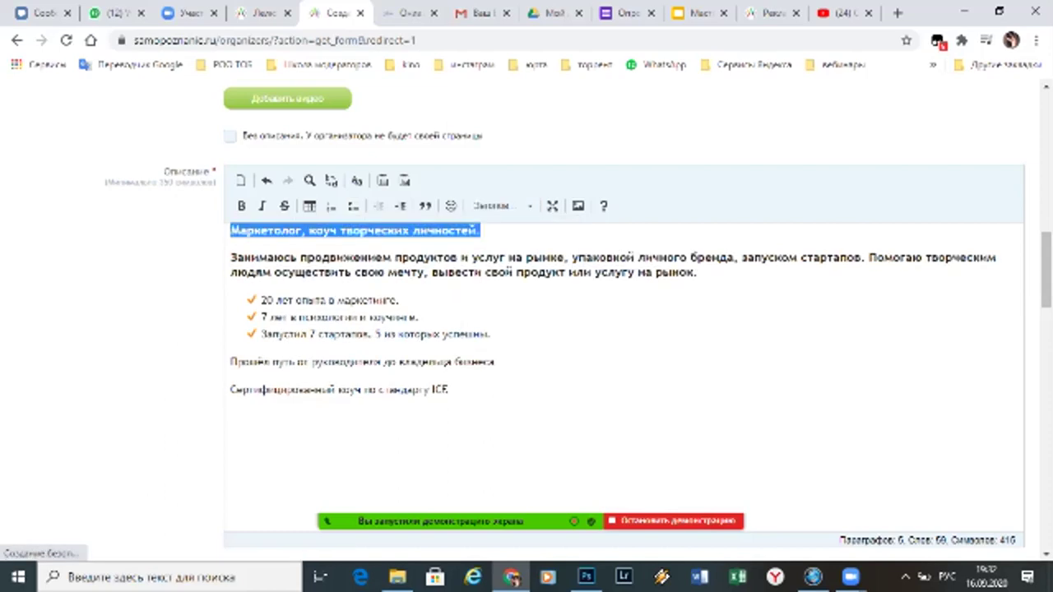
# Set the second paragraph back to Обычное
pyautogui.tripleClick(493, 258)
pyautogui.click(492, 258)
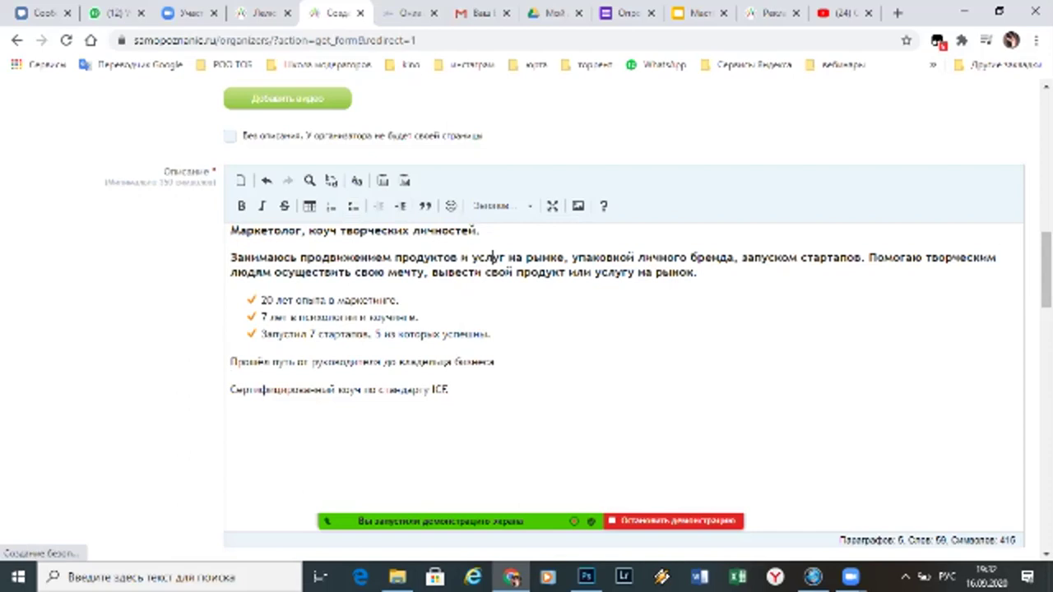
pyautogui.doubleClick(492, 272)
pyautogui.tripleClick(492, 272)
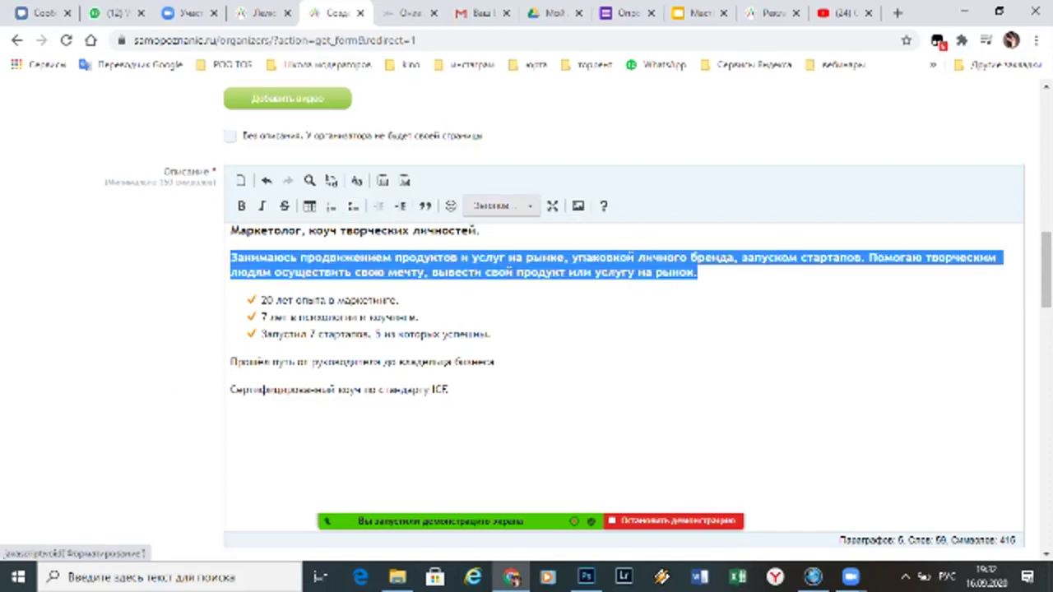
pyautogui.click(493, 206)
pyautogui.click(491, 257)
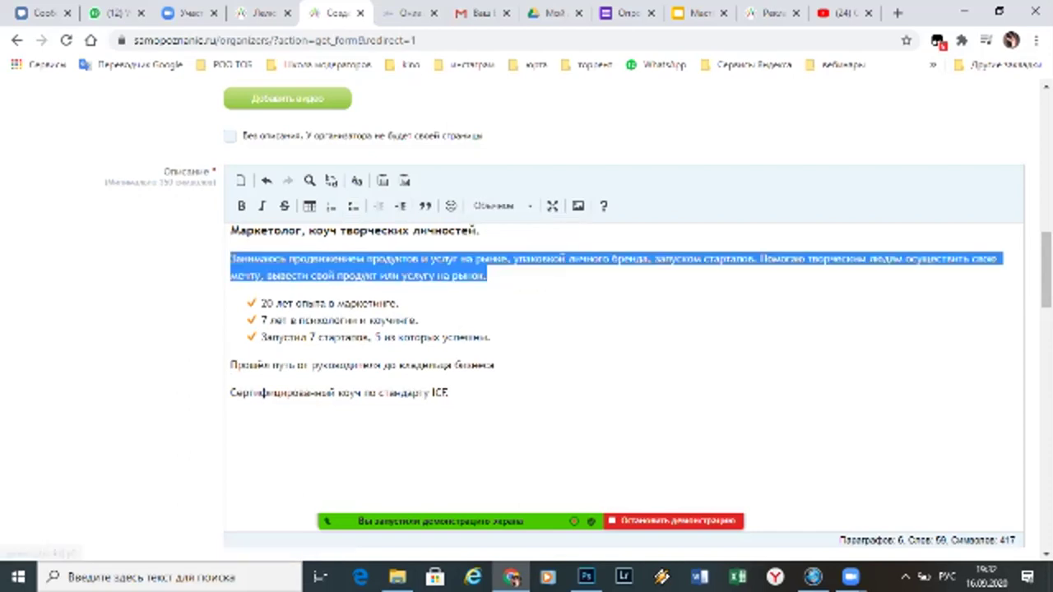
pyautogui.click(354, 231)
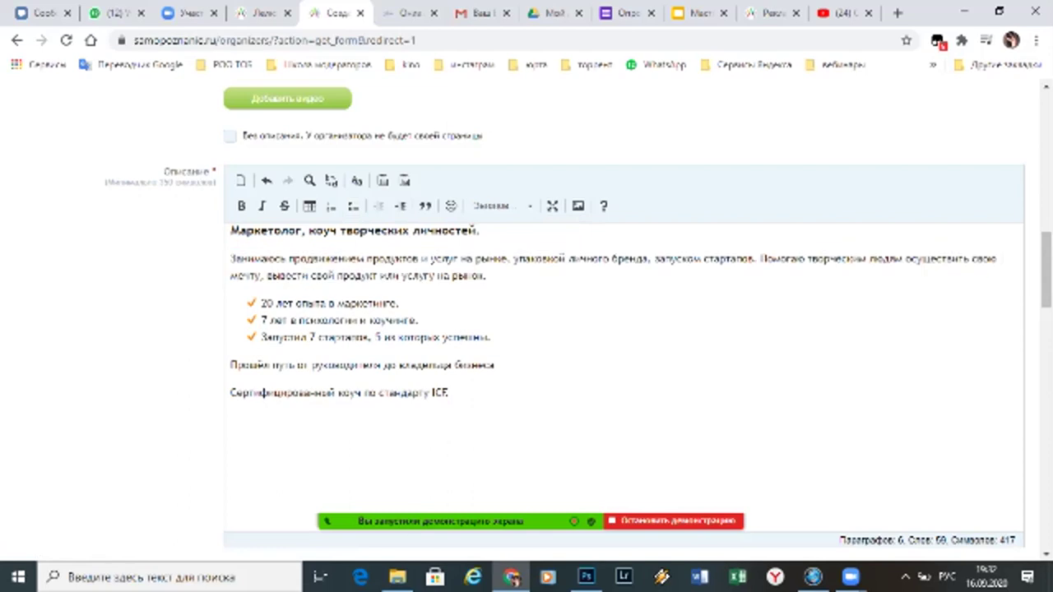
# Bold the end of the second bullet and add the closing period
pyautogui.moveTo(288, 320); pyautogui.dragTo(419, 320)
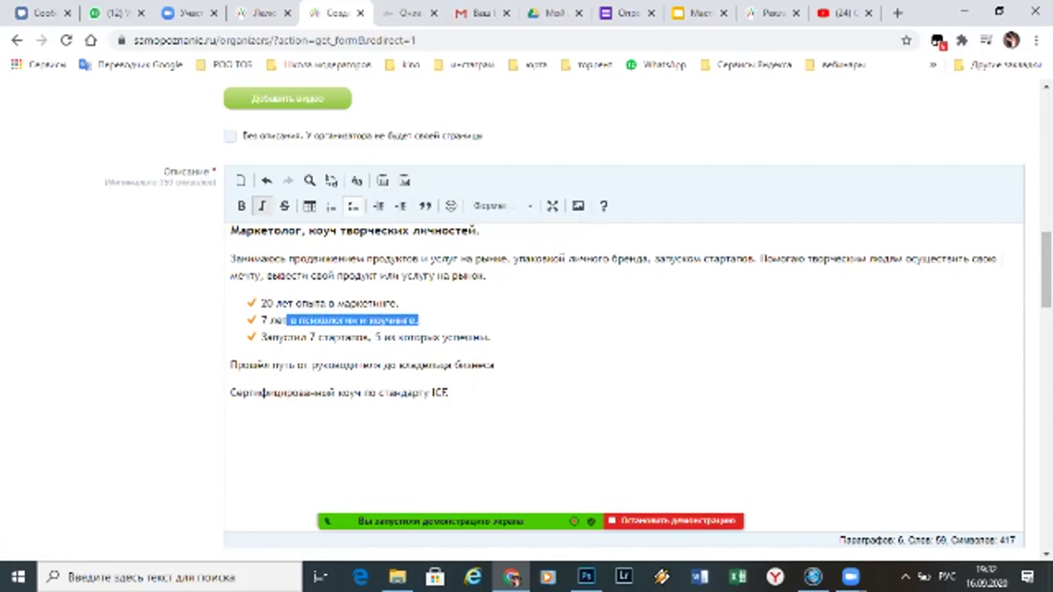
pyautogui.click(241, 206)
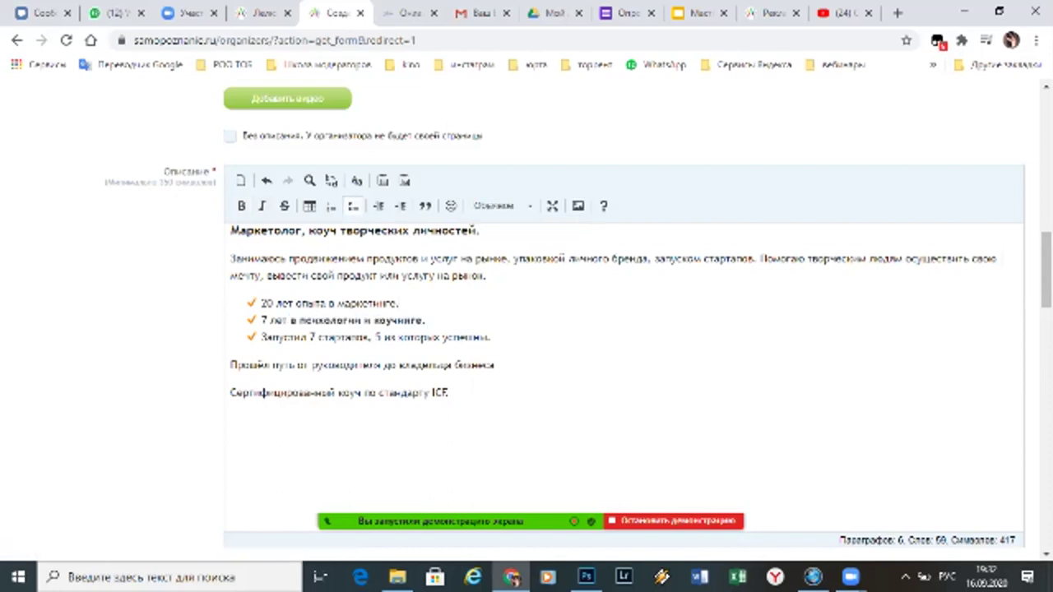
pyautogui.scroll(-1, 579, 322)
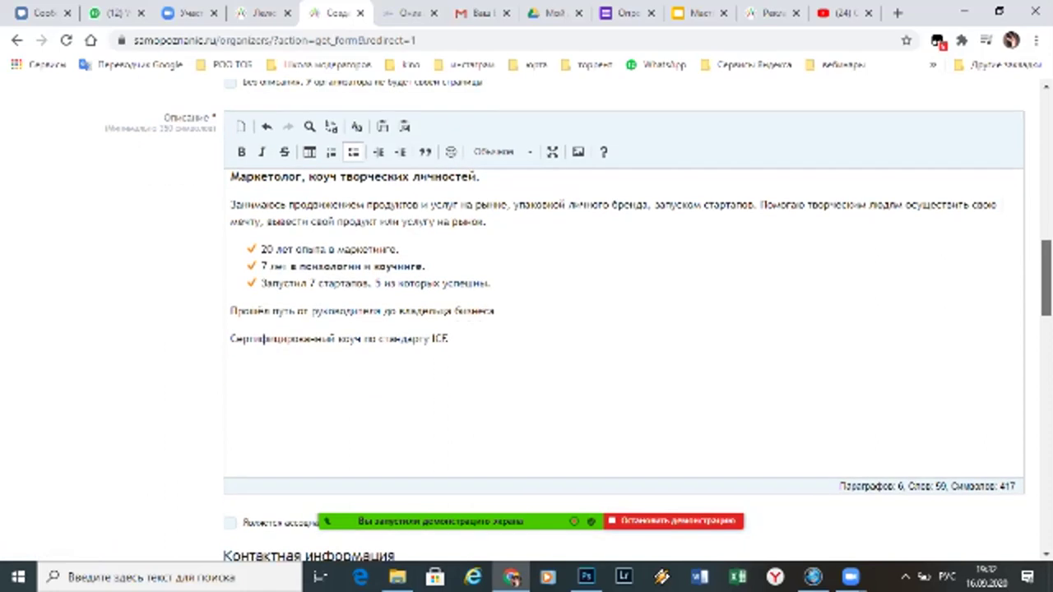
pyautogui.write('.')
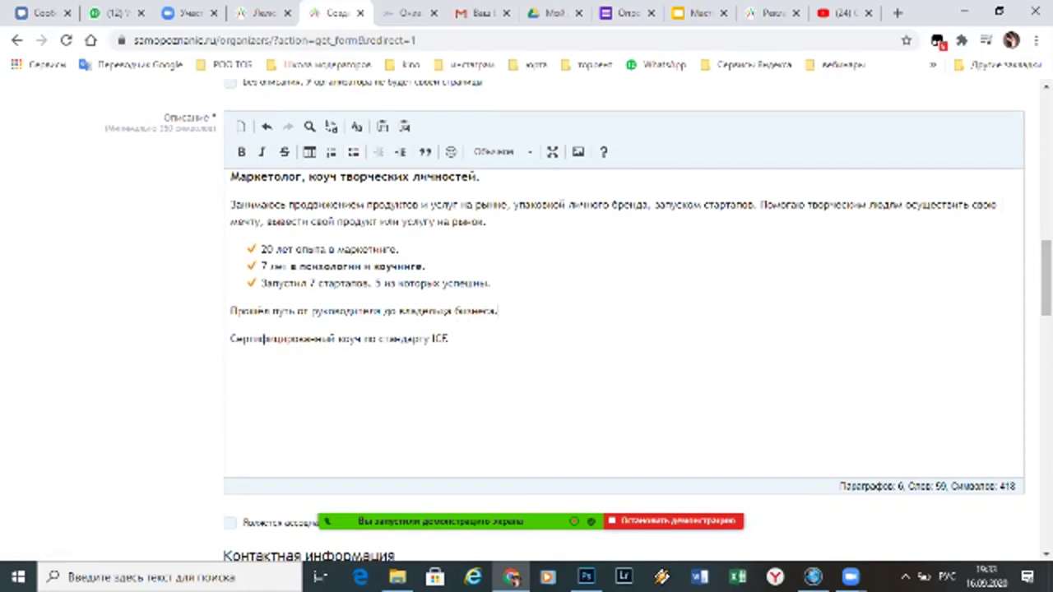
pyautogui.scroll(-4, 260, 339)
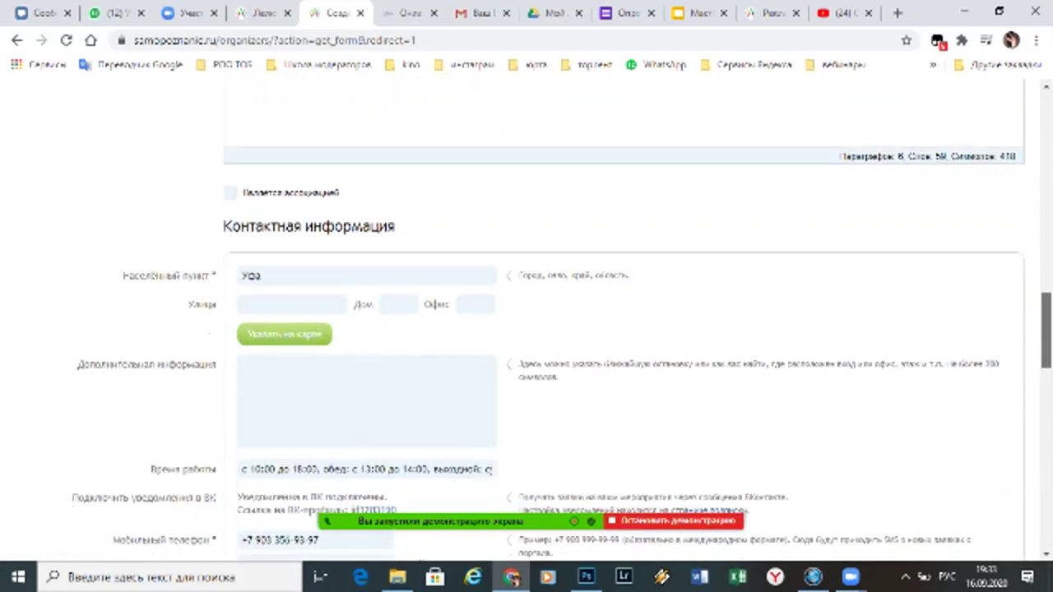
pyautogui.scroll(4, 579, 322)
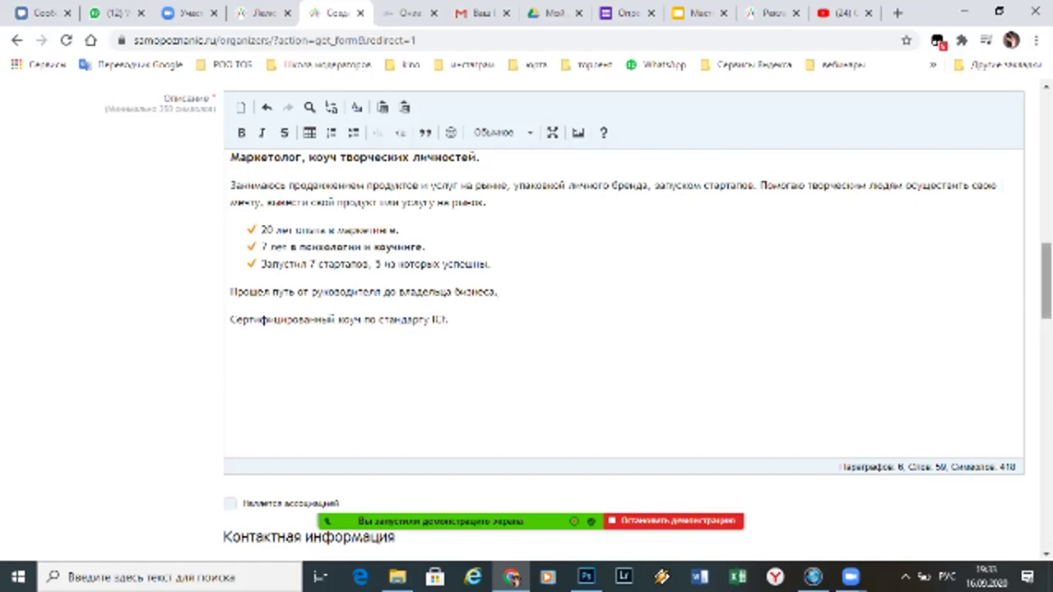
pyautogui.scroll(-3, 579, 322)
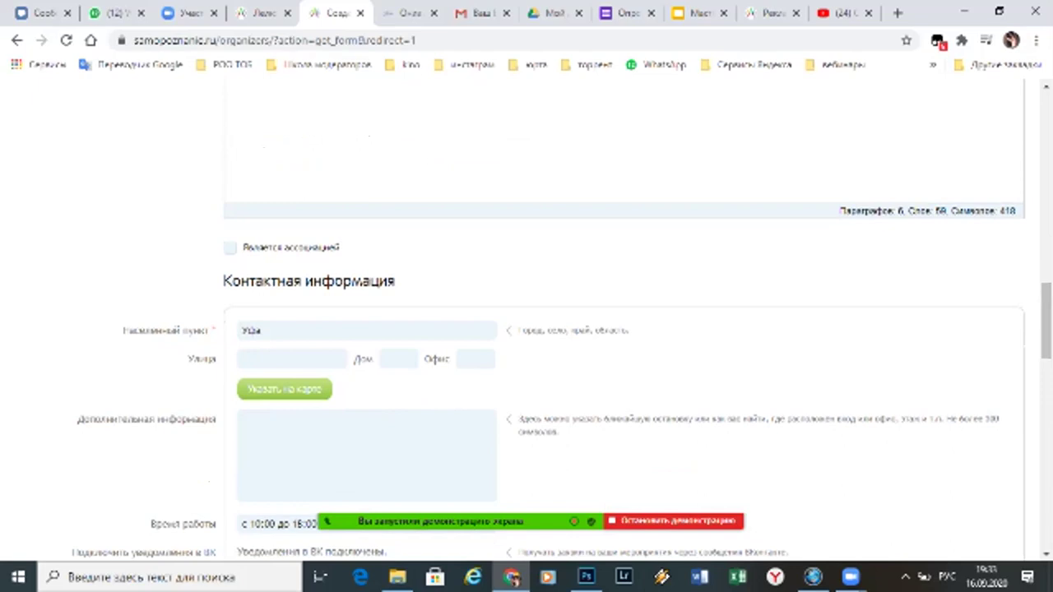
pyautogui.scroll(4, 1046, 329)
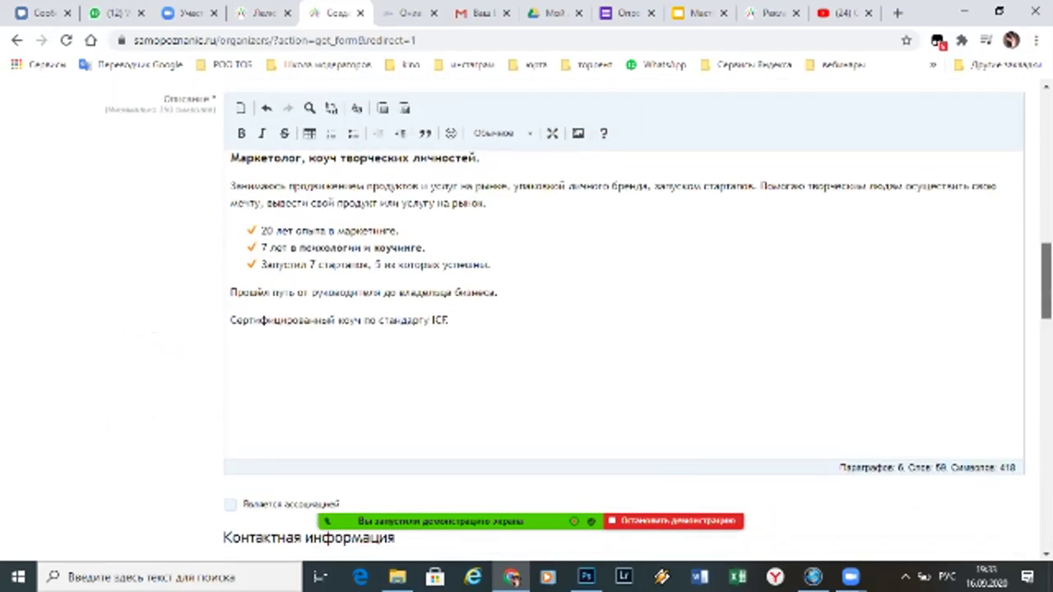
# Review the full description, then briefly open and close the meeting group chat
pyautogui.hotkey('ctrl', 'a')
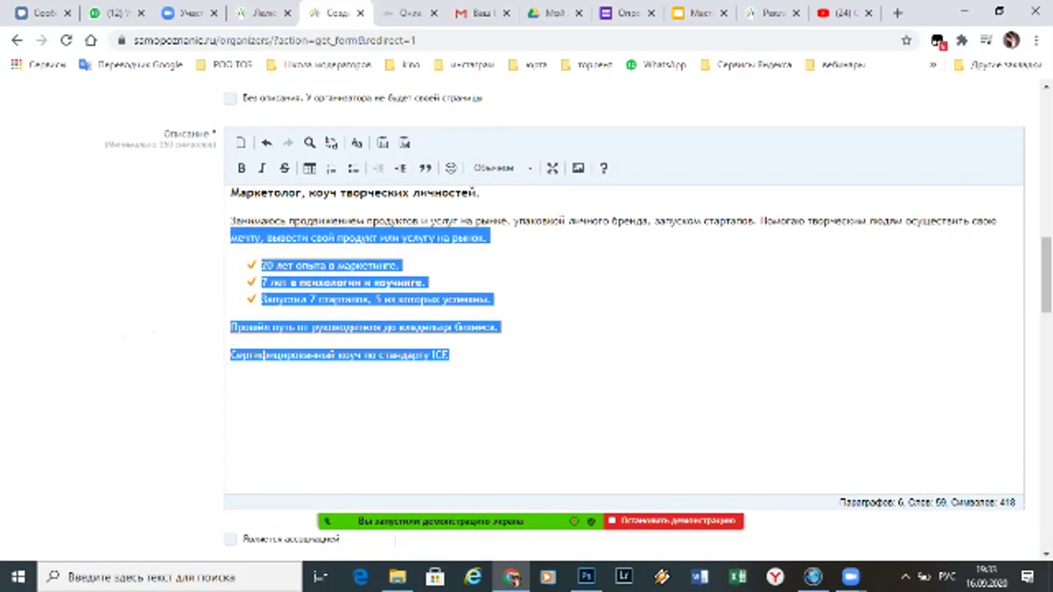
pyautogui.click(449, 354)
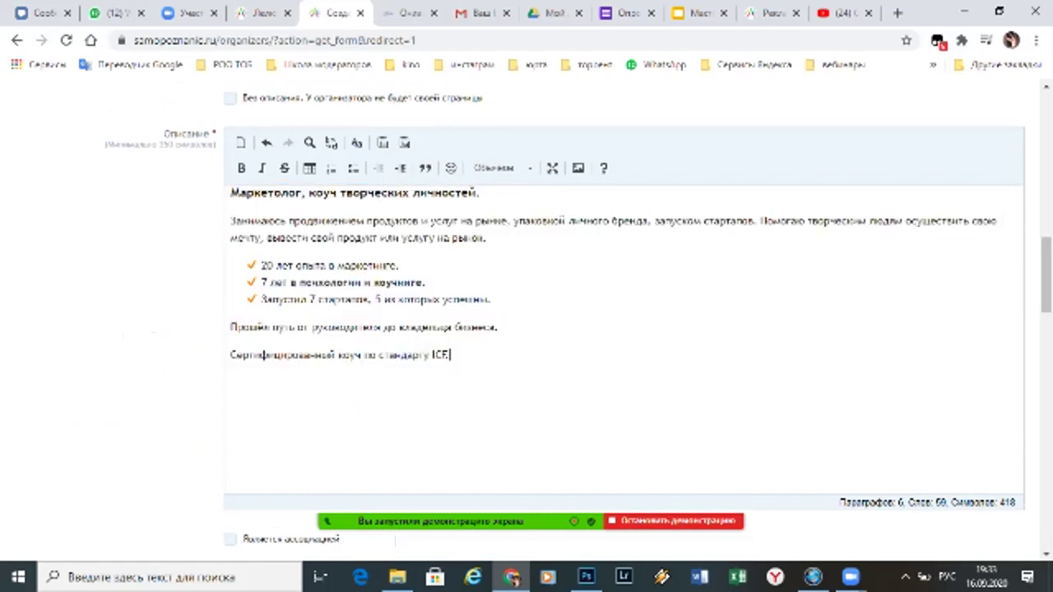
pyautogui.scroll(-1, 1046, 275)
pyautogui.scroll(-2, 625, 329)
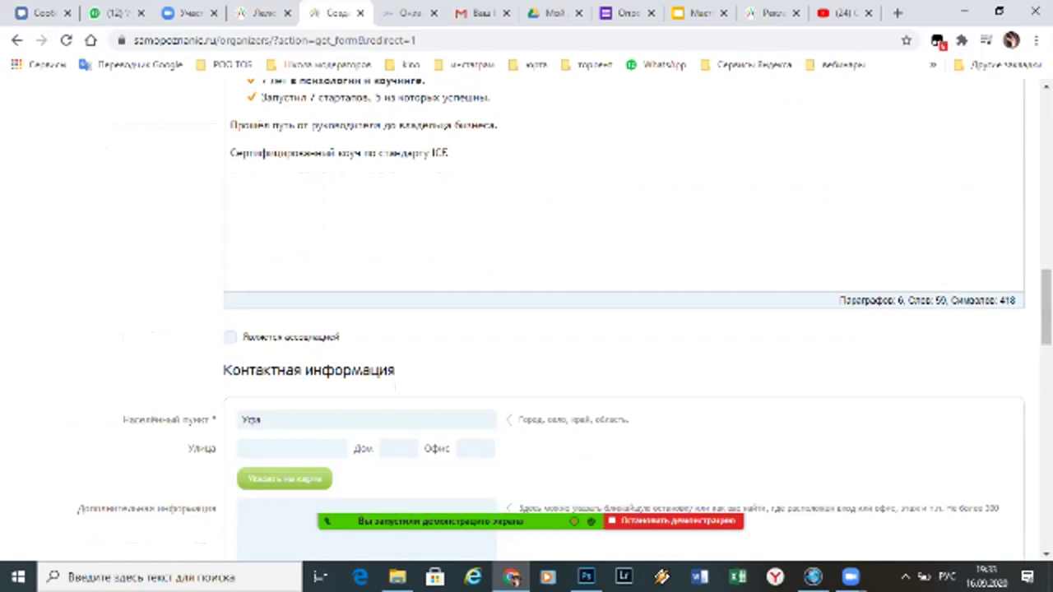
pyautogui.click(839, 491)
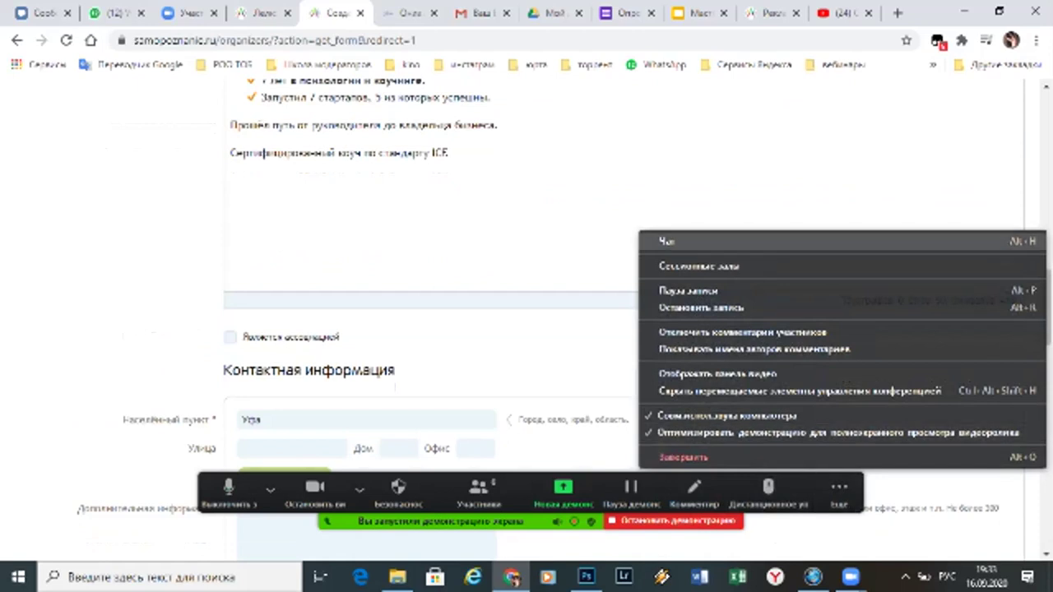
pyautogui.click(666, 241)
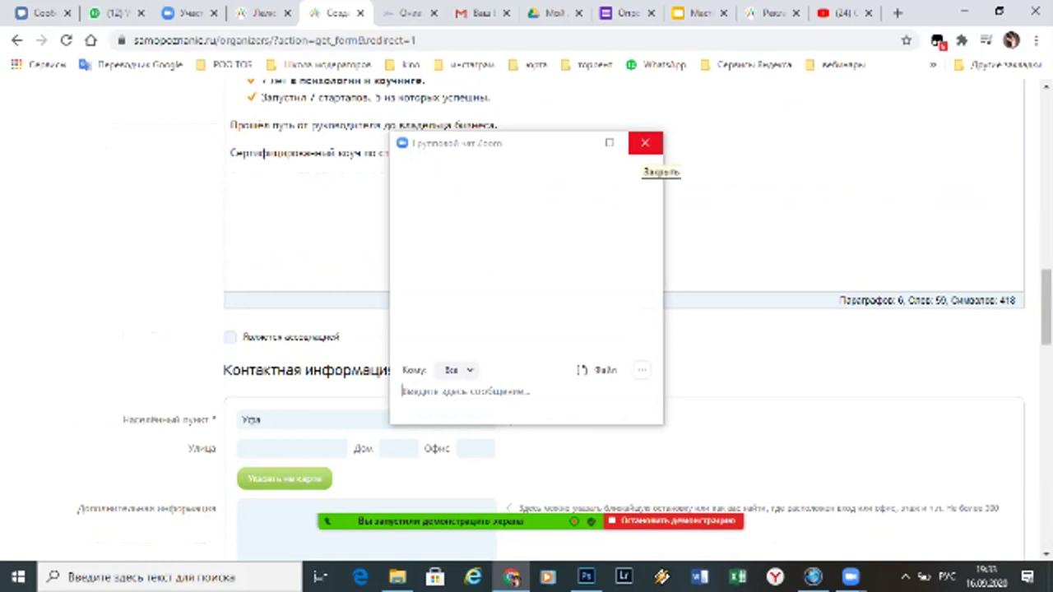
pyautogui.click(645, 142)
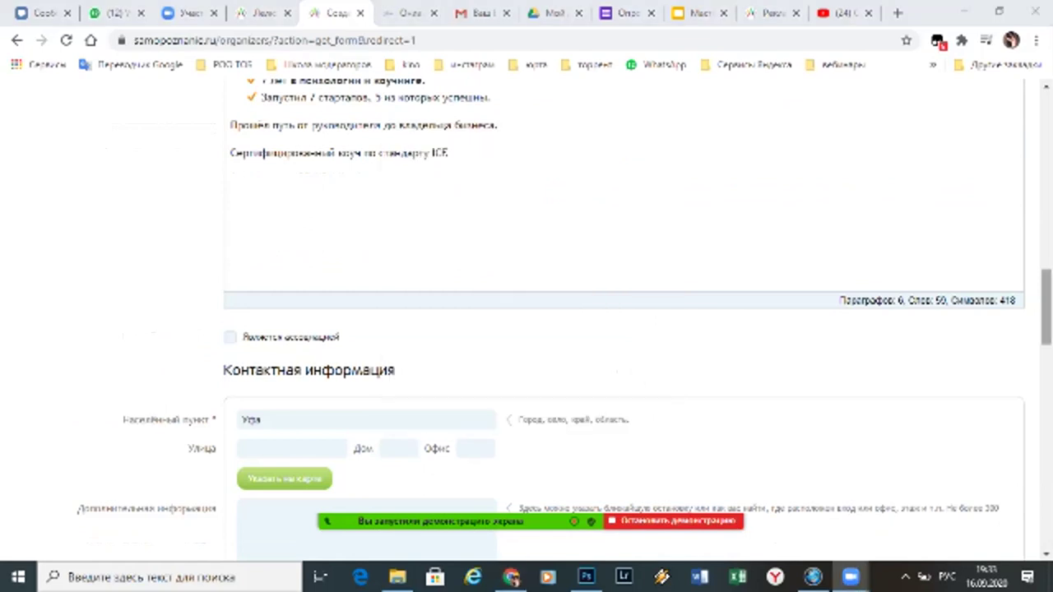
pyautogui.scroll(-3, 526, 320)
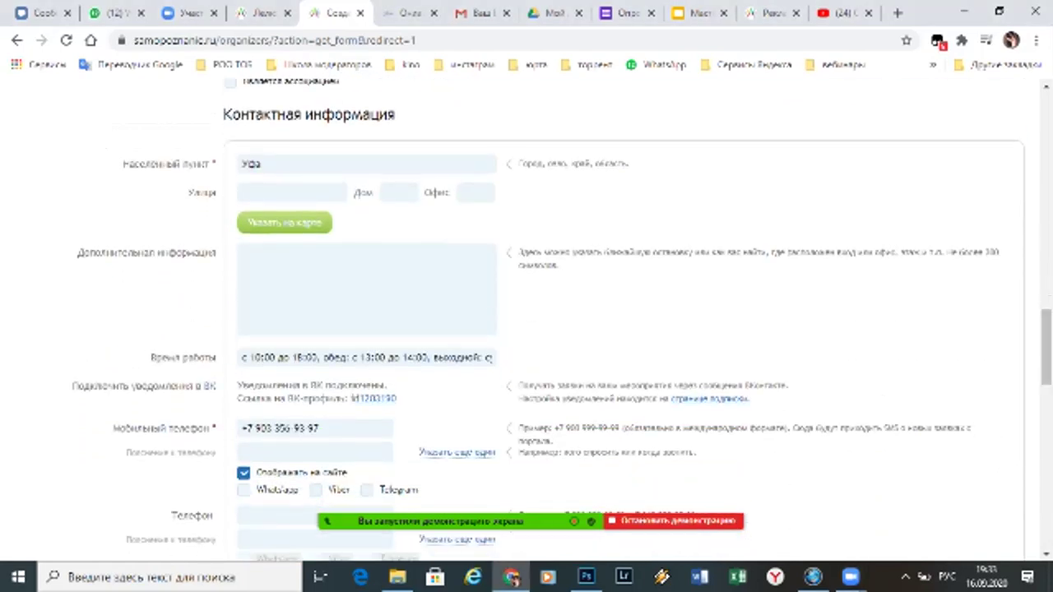
pyautogui.click(242, 192)
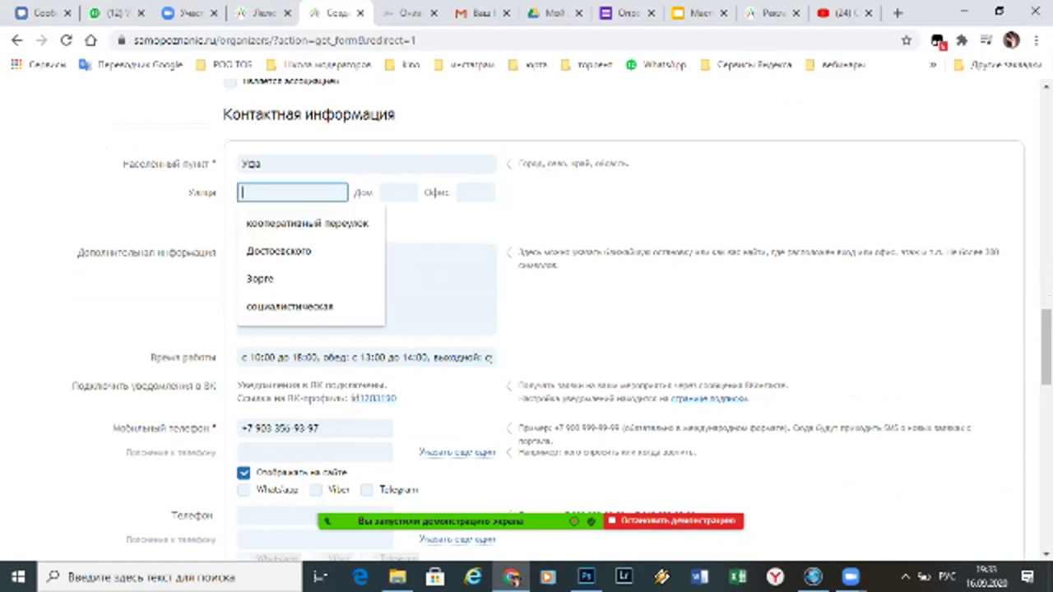
pyautogui.press('Down')
pyautogui.press('Down')
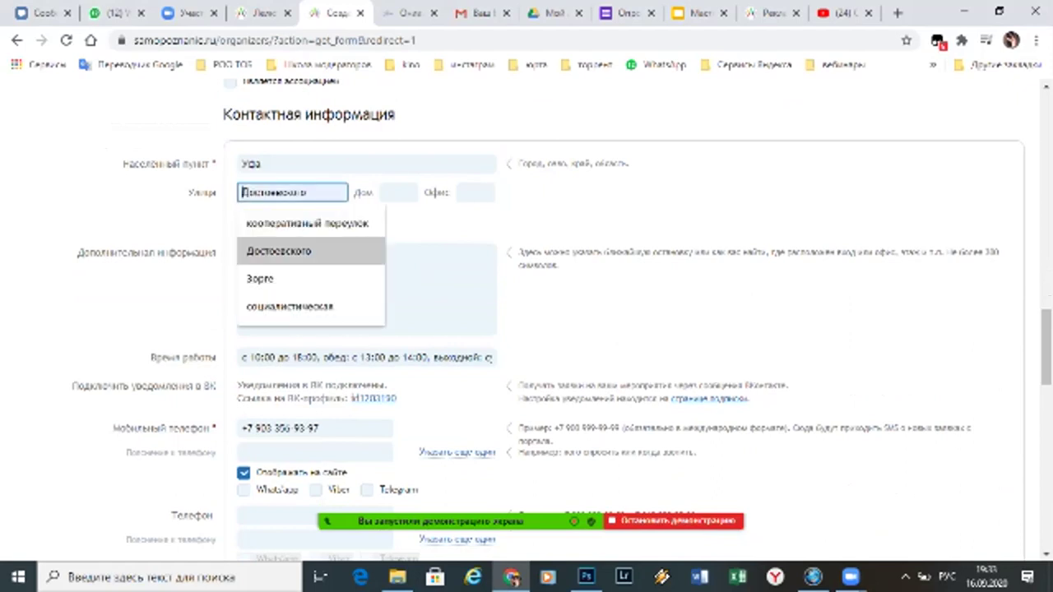
pyautogui.press('Return')
pyautogui.press('Tab')
pyautogui.write('102')
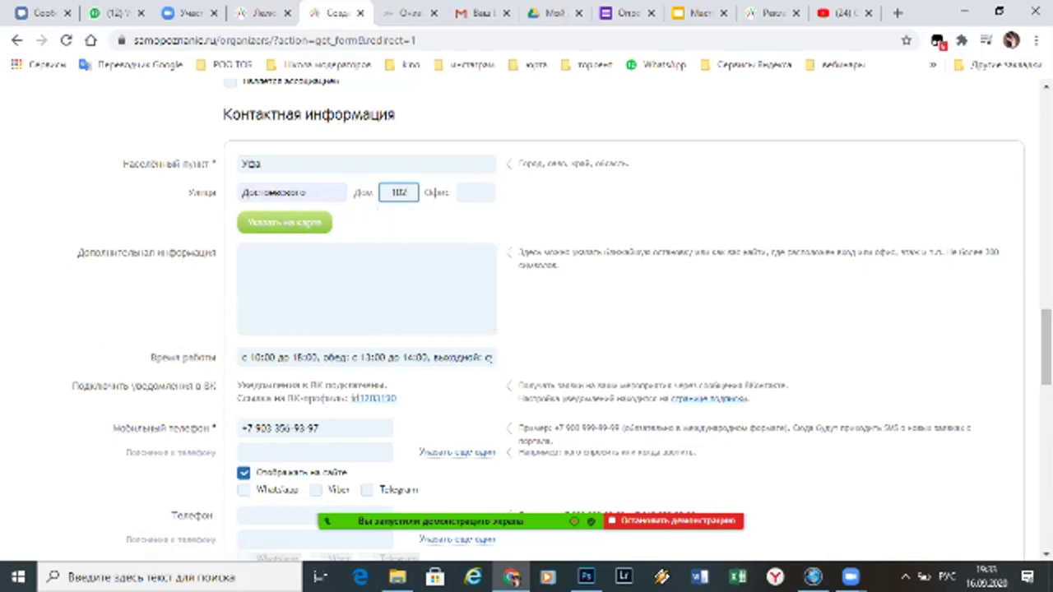
pyautogui.press('Tab')
pyautogui.press('Tab')
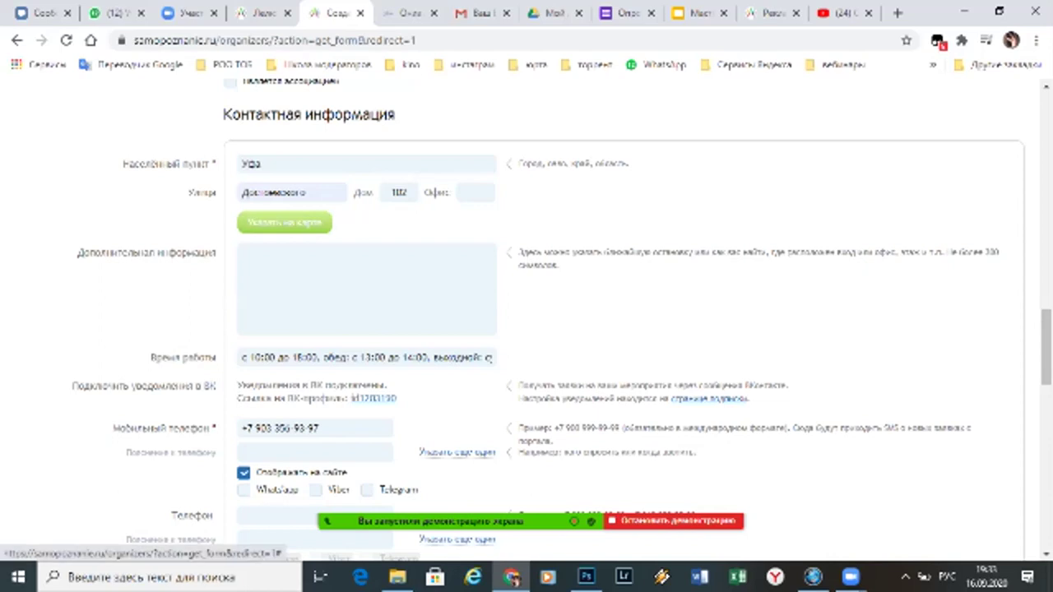
pyautogui.click(284, 222)
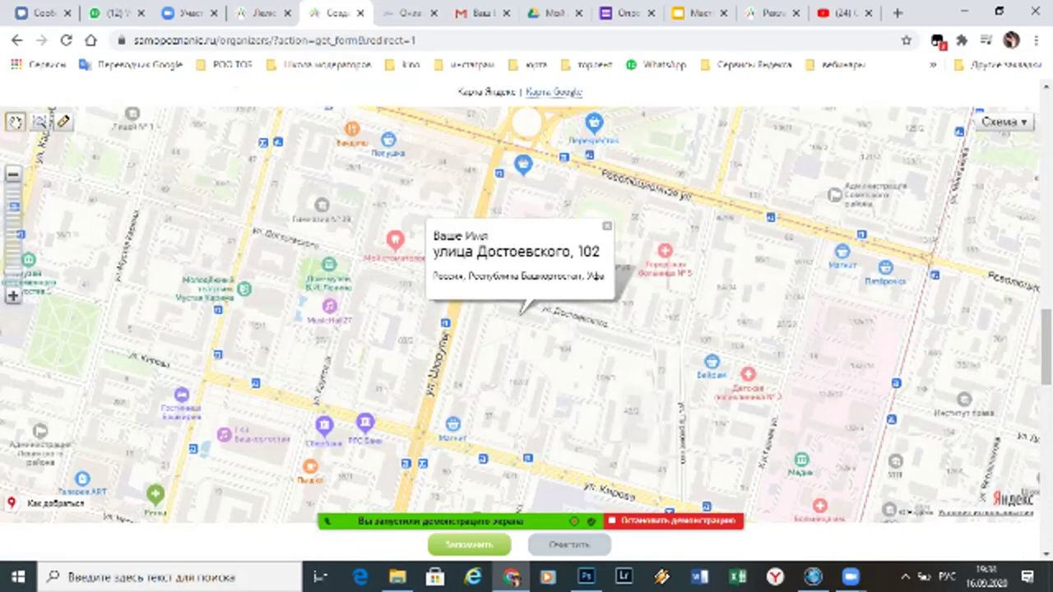
pyautogui.click(509, 303)
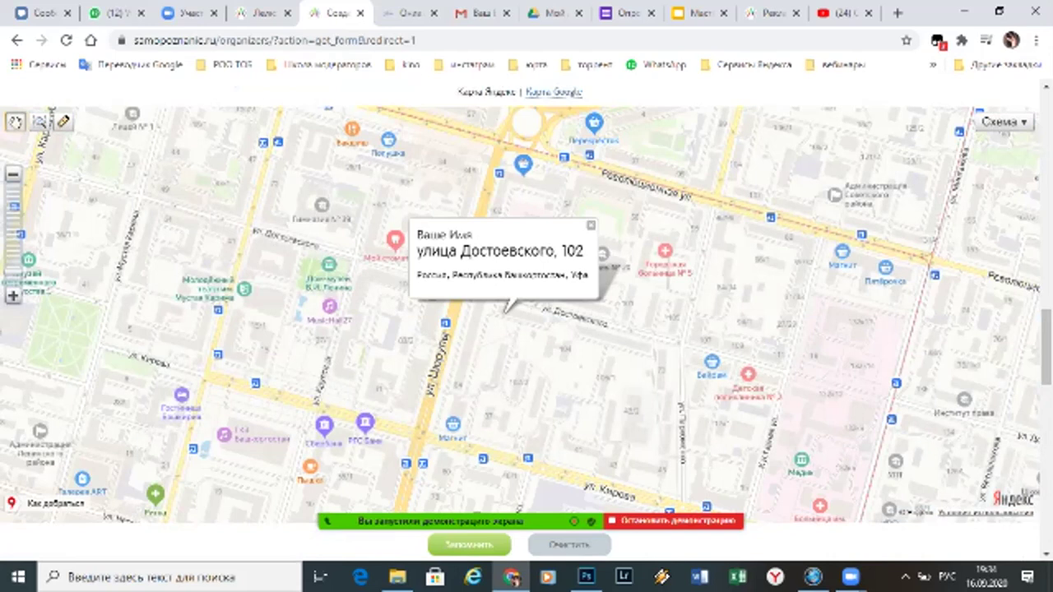
pyautogui.click(507, 302)
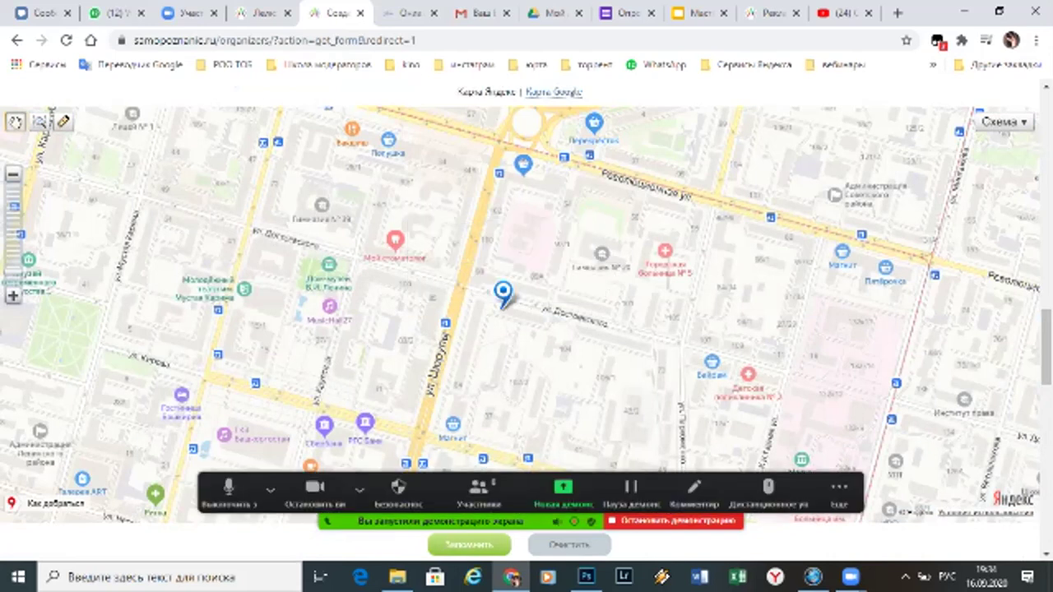
pyautogui.moveTo(347, 255); pyautogui.dragTo(503, 293)
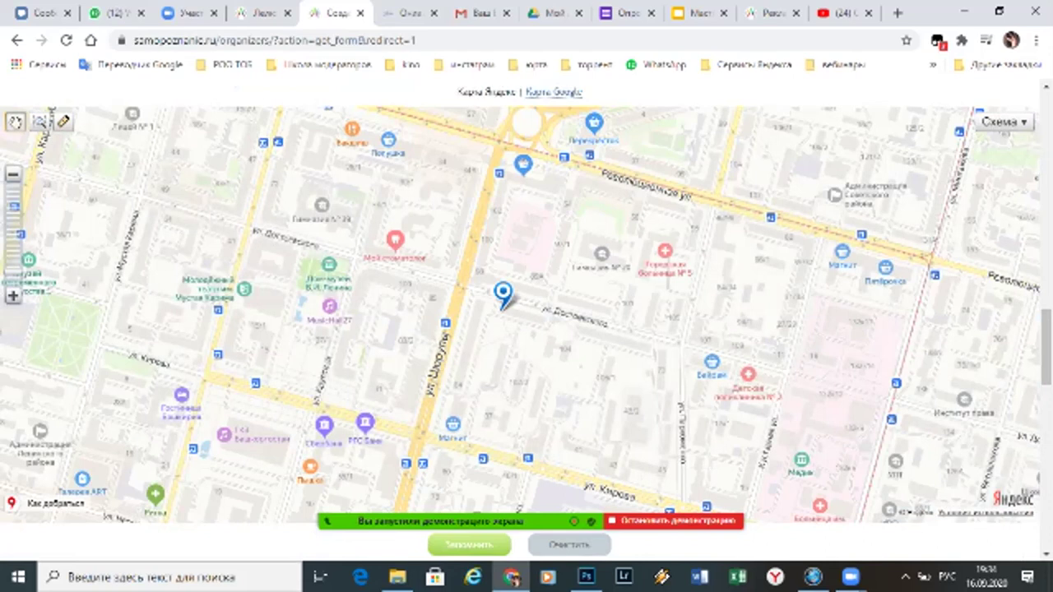
pyautogui.click(469, 545)
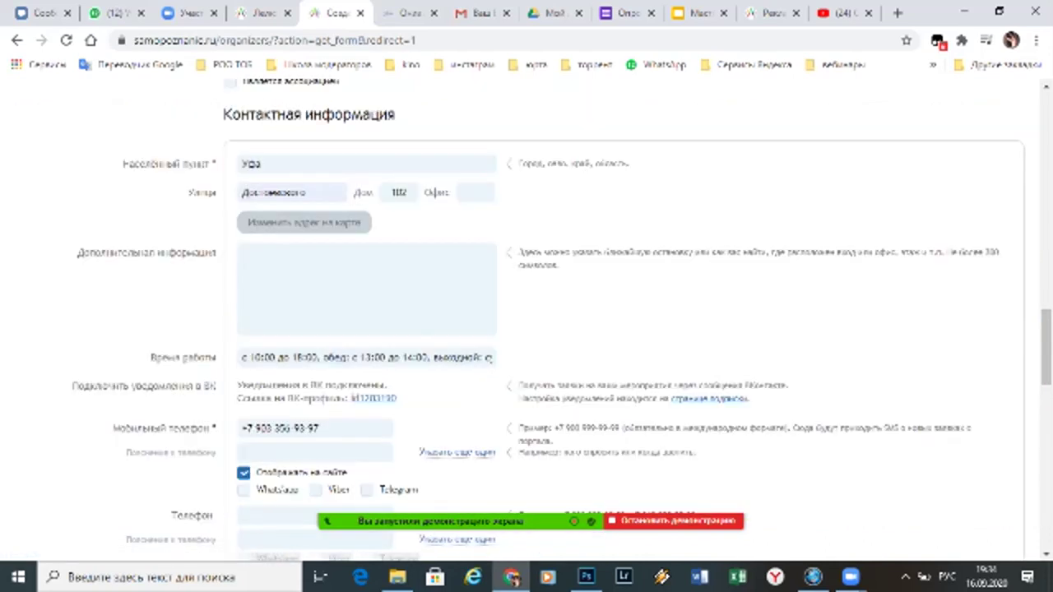
# Tick WhatsApp under the mobile number, checking the hours, phone and e-mail entries
pyautogui.scroll(-1, 527, 329)
pyautogui.scroll(-2, 526, 328)
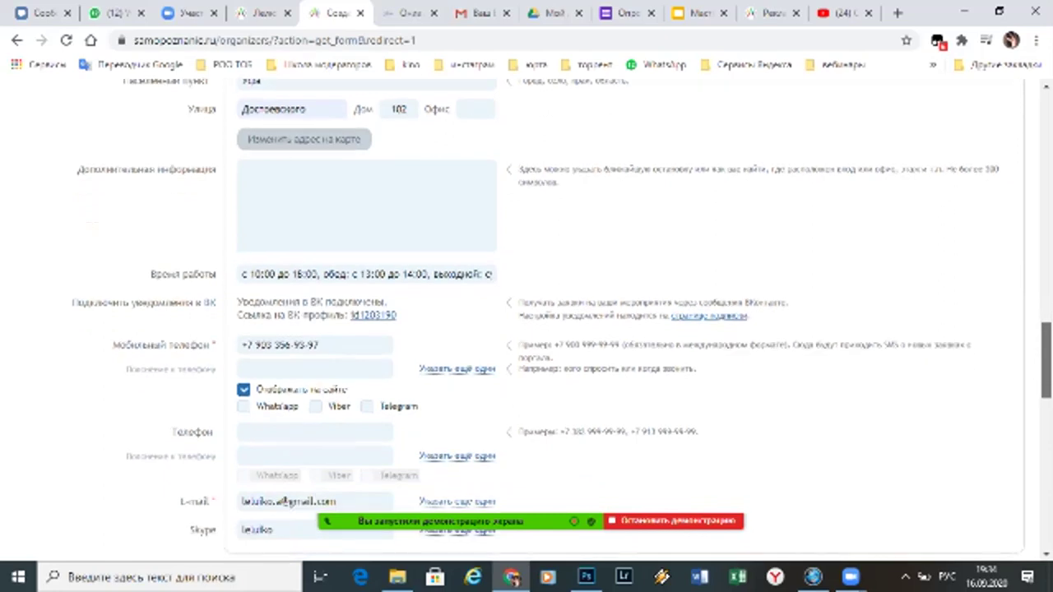
pyautogui.scroll(-1, 527, 329)
pyautogui.click(381, 186)
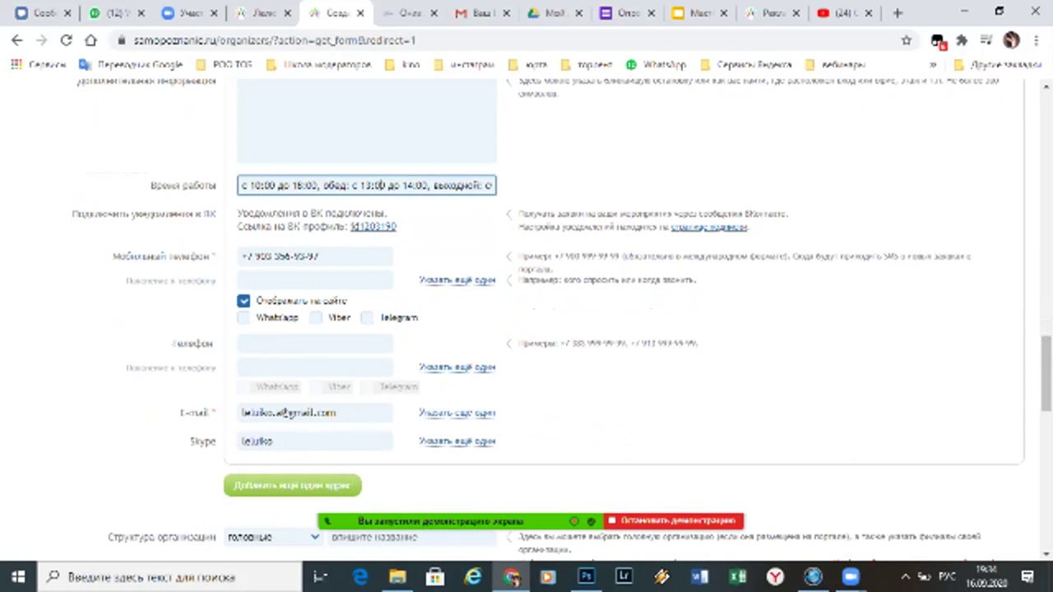
pyautogui.click(329, 257)
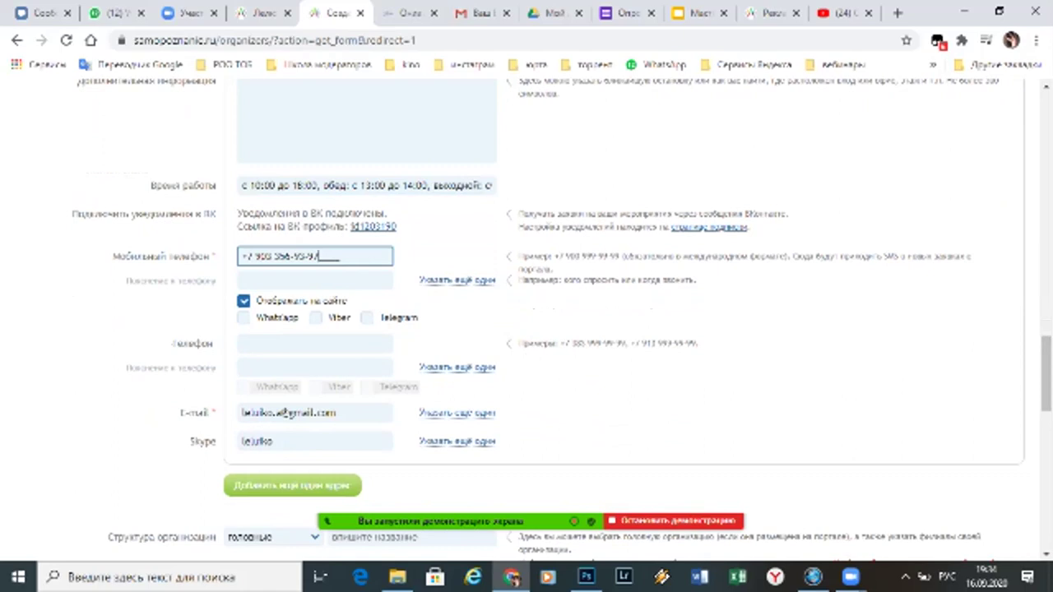
pyautogui.click(243, 318)
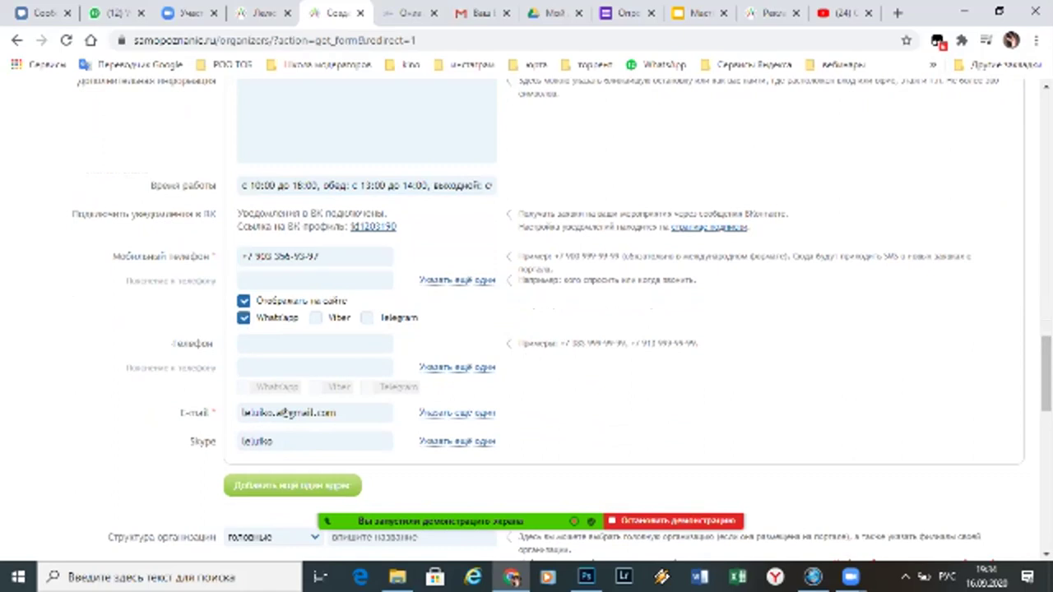
pyautogui.scroll(-2, 526, 319)
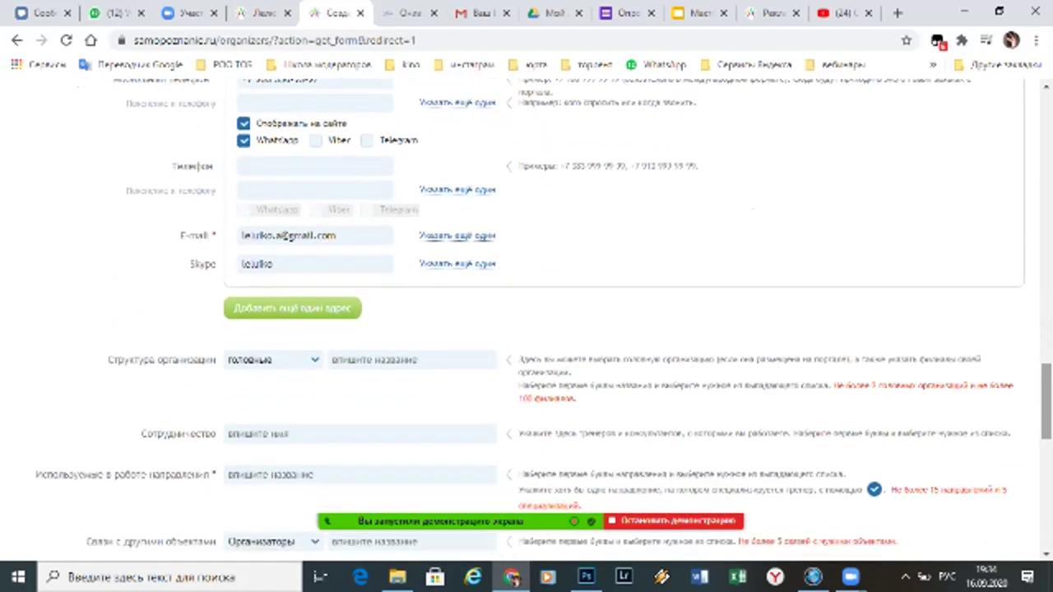
pyautogui.click(287, 236)
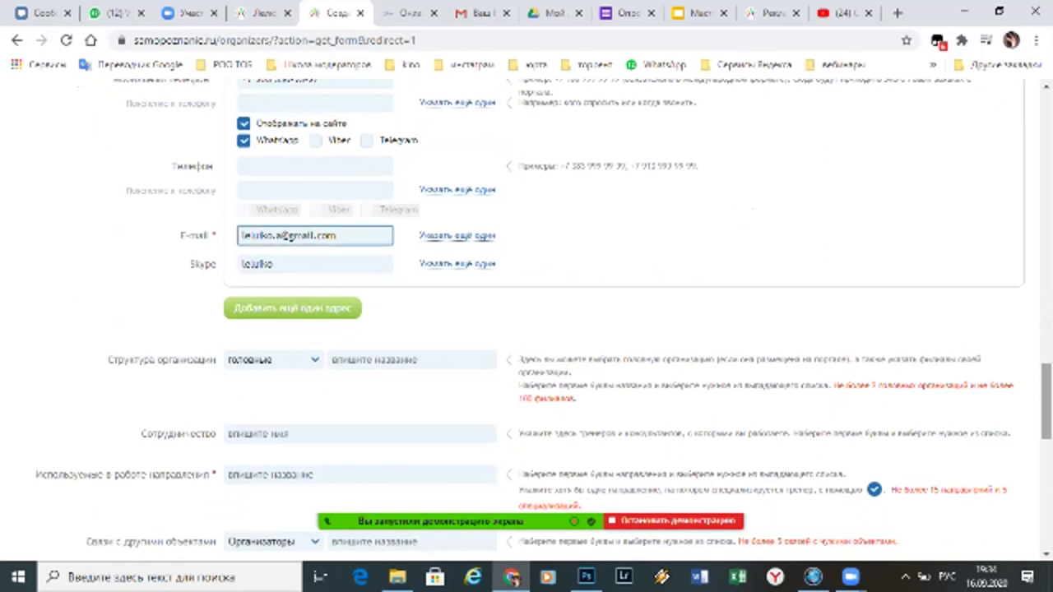
pyautogui.scroll(-3, 286, 236)
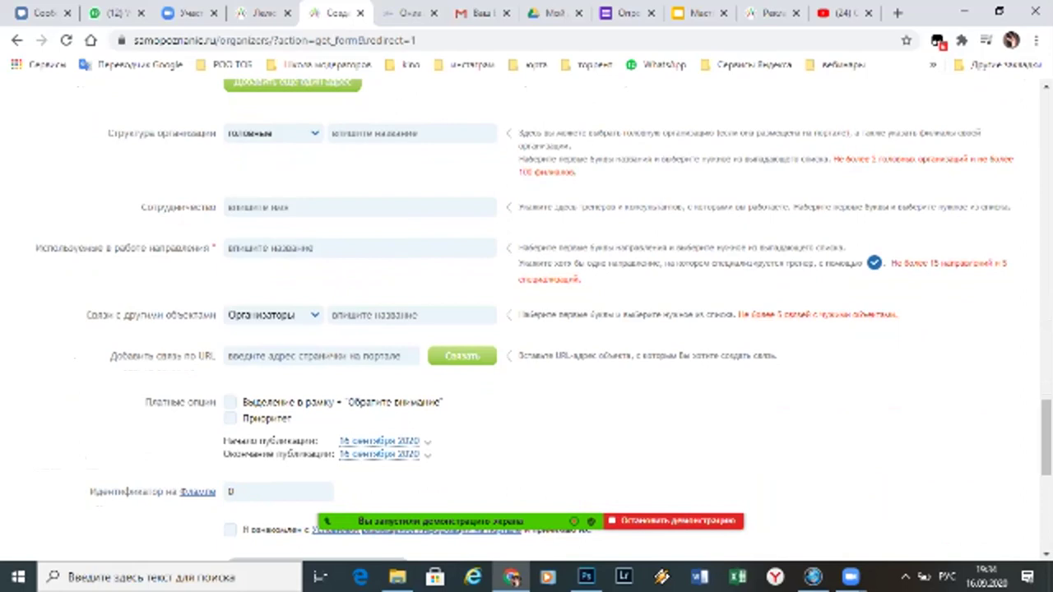
# Keep head organization status and add the first Уфа trainer by surname in Сотрудничество
pyautogui.click(272, 132)
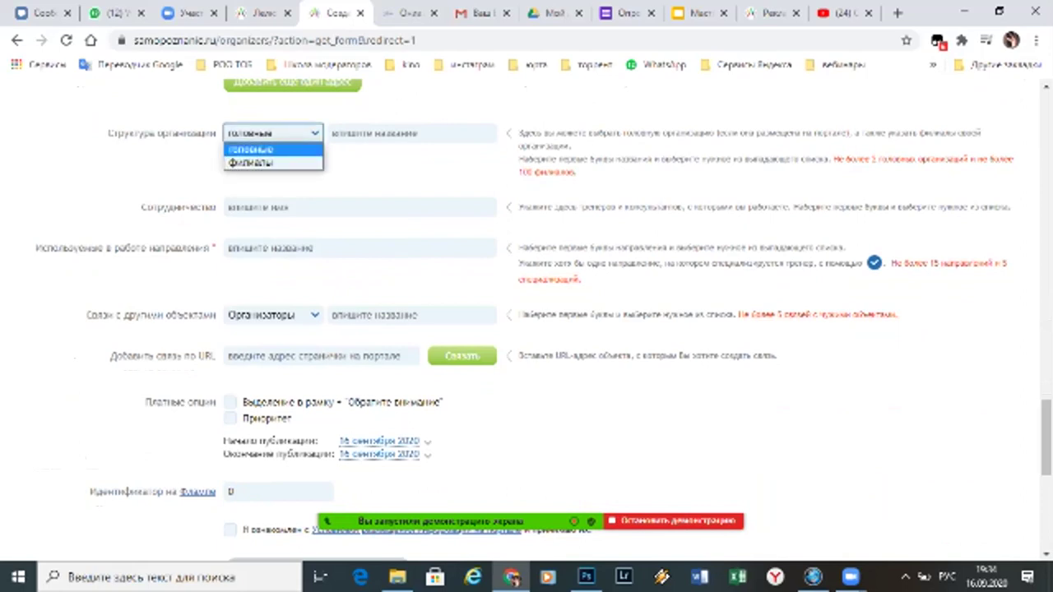
pyautogui.press('Down')
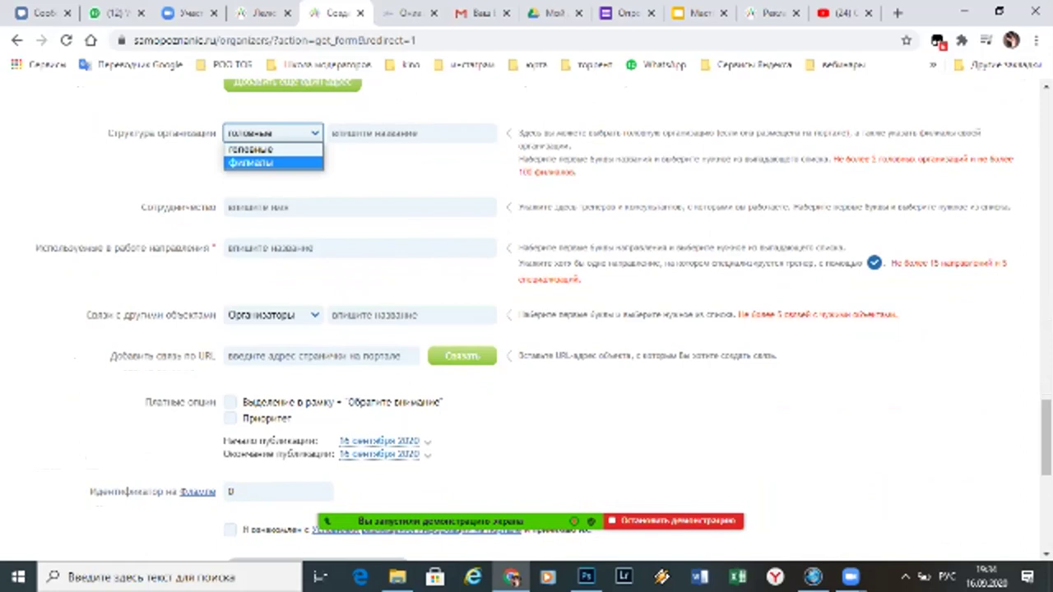
pyautogui.click(360, 206)
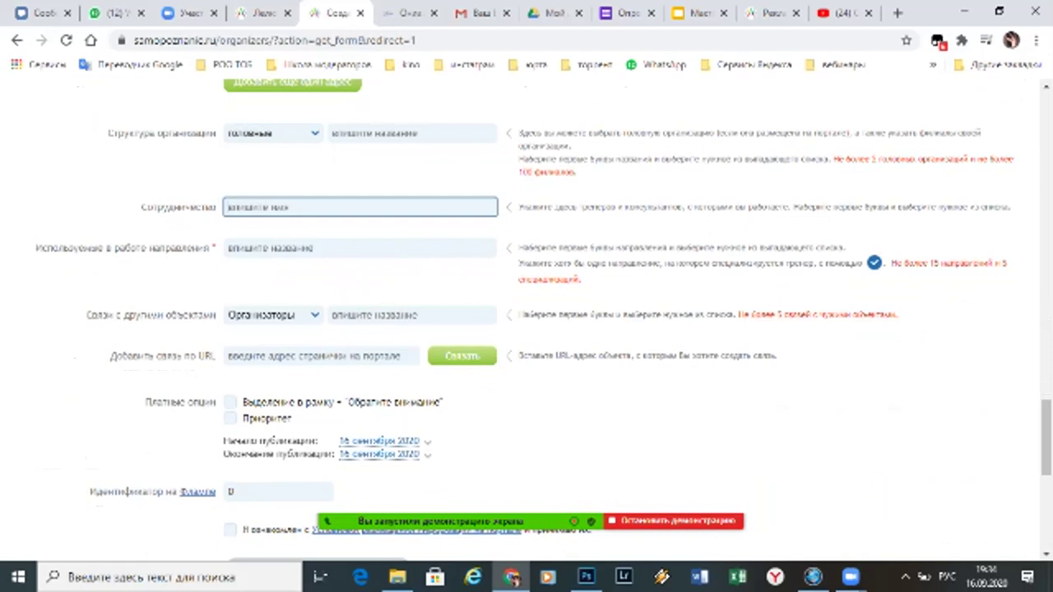
pyautogui.write('Лямки')
pyautogui.press('BackSpace')
pyautogui.press('BackSpace')
pyautogui.press('BackSpace')
pyautogui.write('мкин')
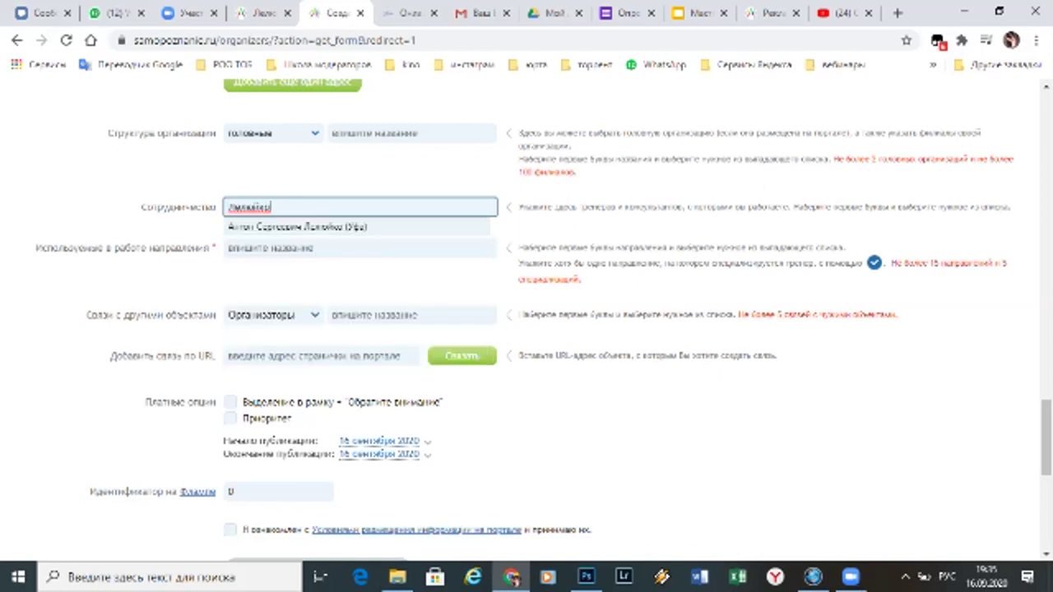
pyautogui.press('Down')
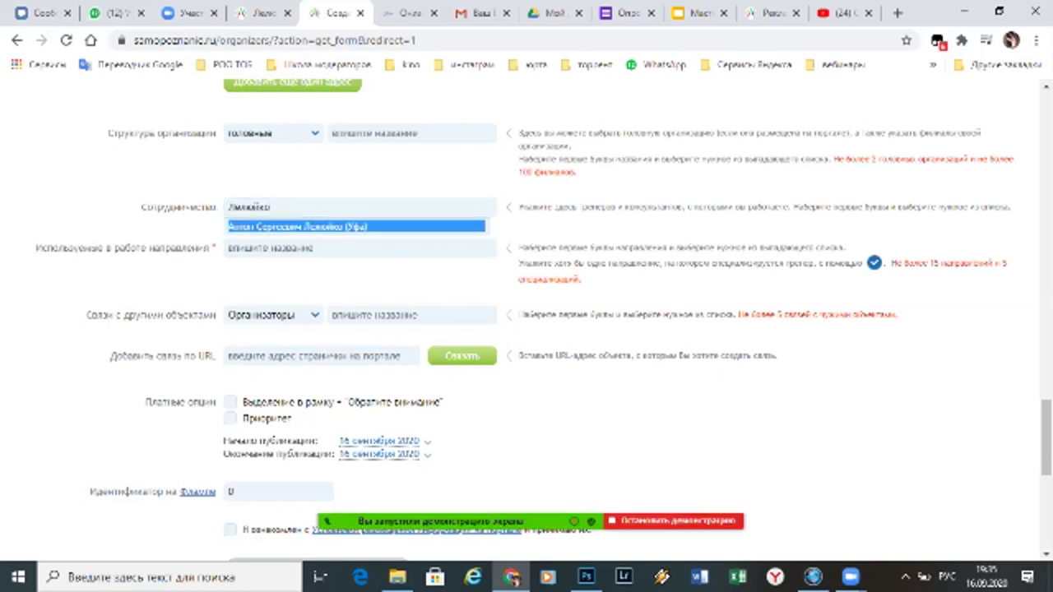
pyautogui.press('Return')
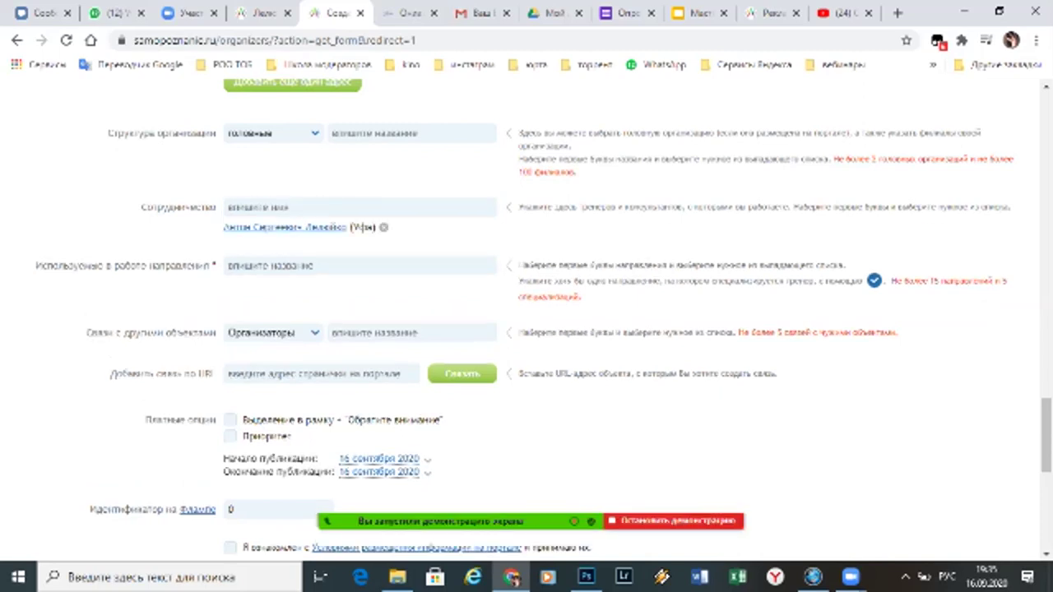
# Add the second trainer, found by typing 'мамо', as a collaborator
pyautogui.click(359, 206)
pyautogui.write('мамо')
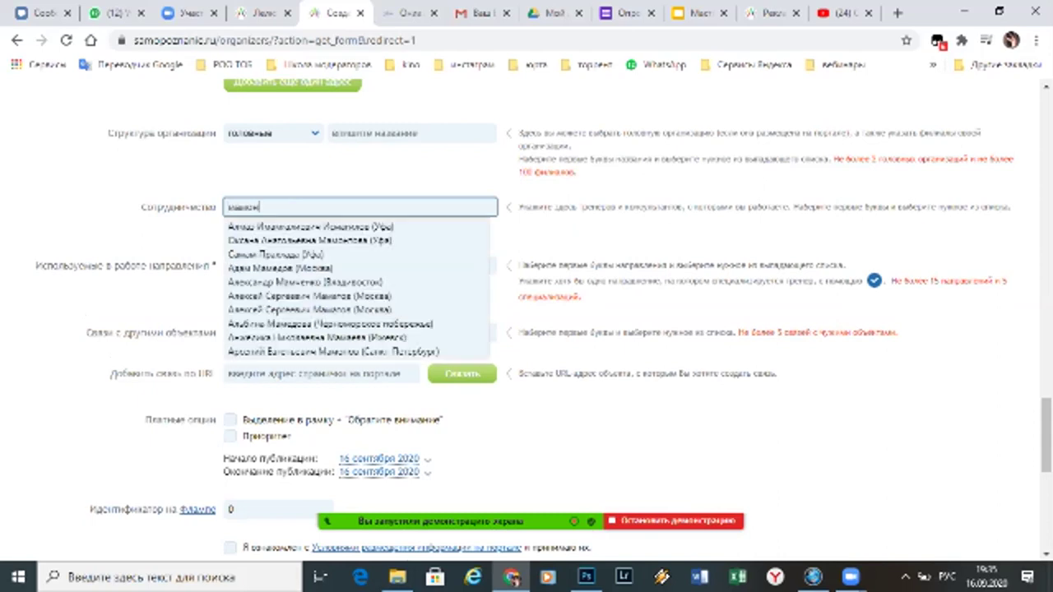
pyautogui.press('Down')
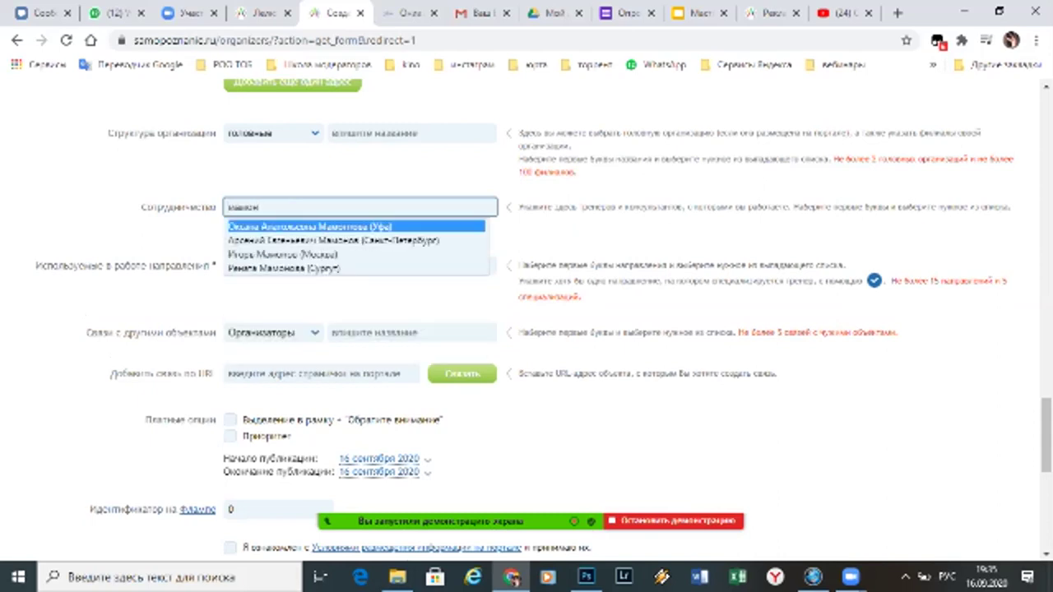
pyautogui.press('Return')
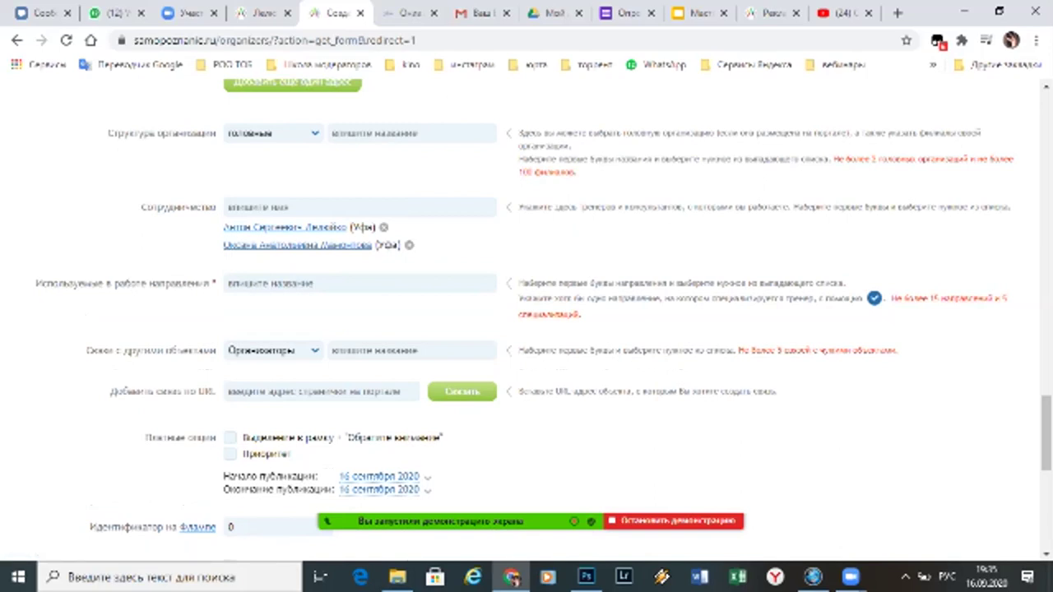
pyautogui.scroll(-3, 1044, 436)
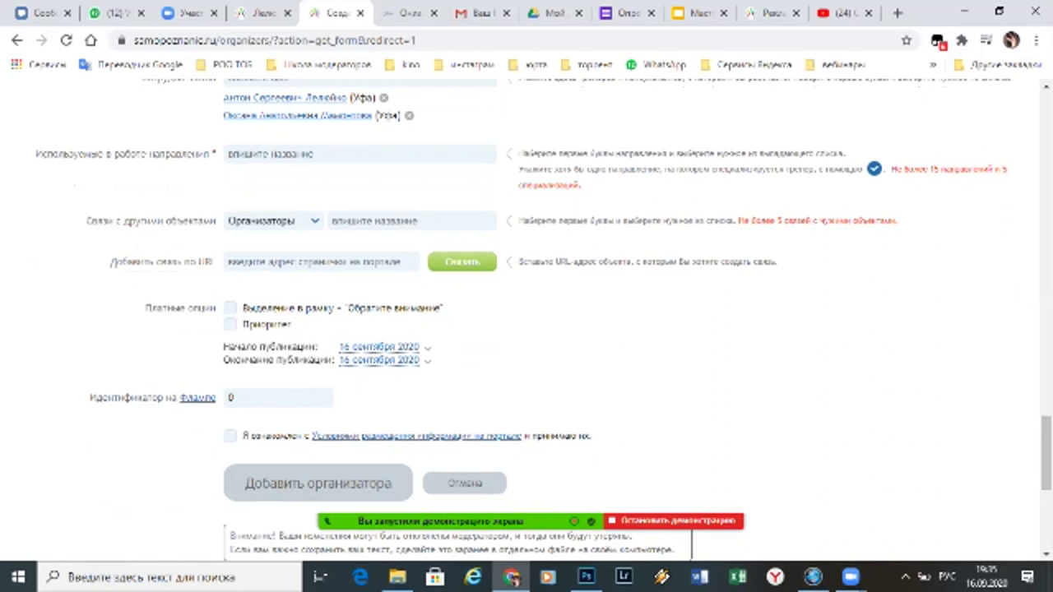
# Search 'психология' and add a suggested psychology direction
pyautogui.click(359, 154)
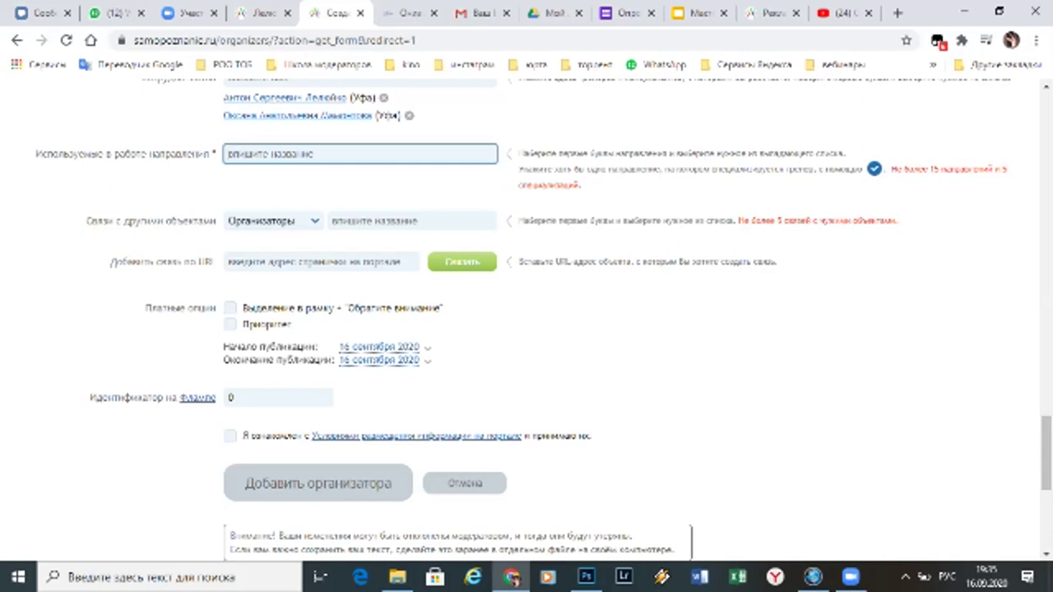
pyautogui.write('психология')
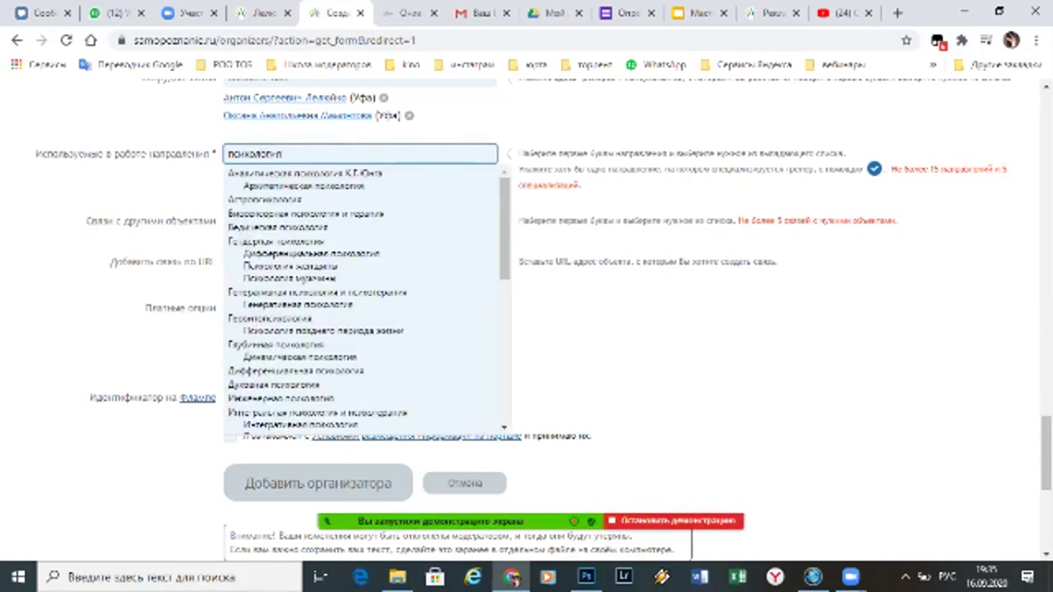
pyautogui.scroll(-10, 361, 301)
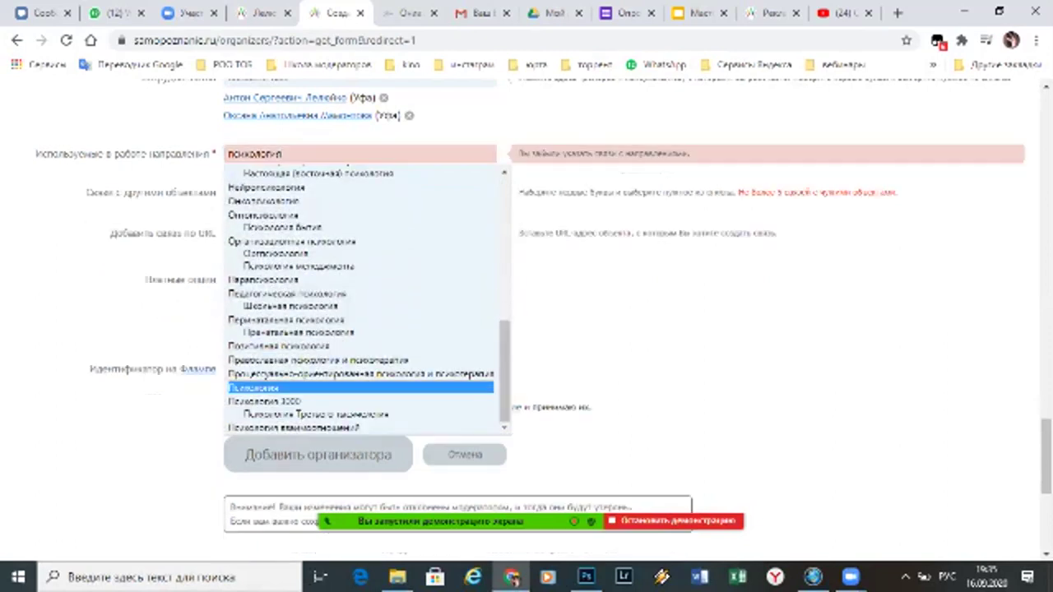
pyautogui.rightClick(370, 206)
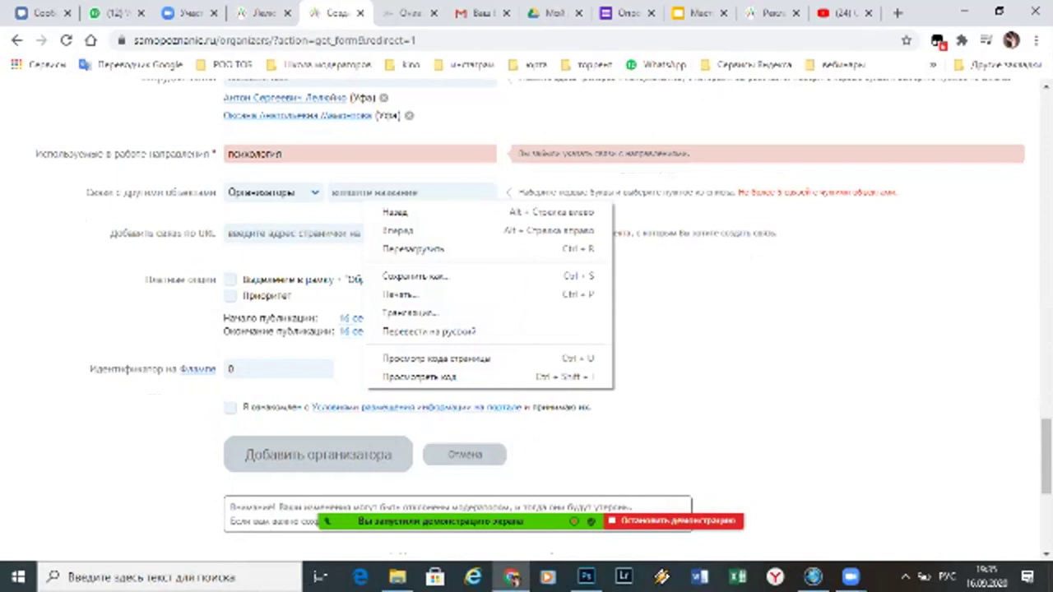
pyautogui.press('Escape')
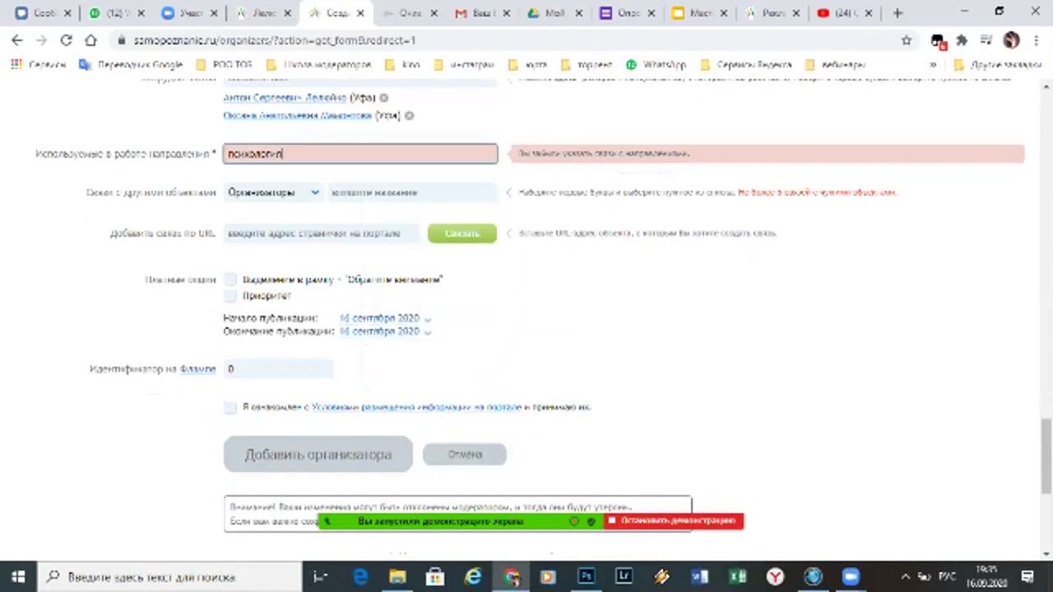
pyautogui.press('BackSpace')
pyautogui.press('Down')
pyautogui.press('Down')
pyautogui.press('Down')
pyautogui.press('Down')
pyautogui.press('Down')
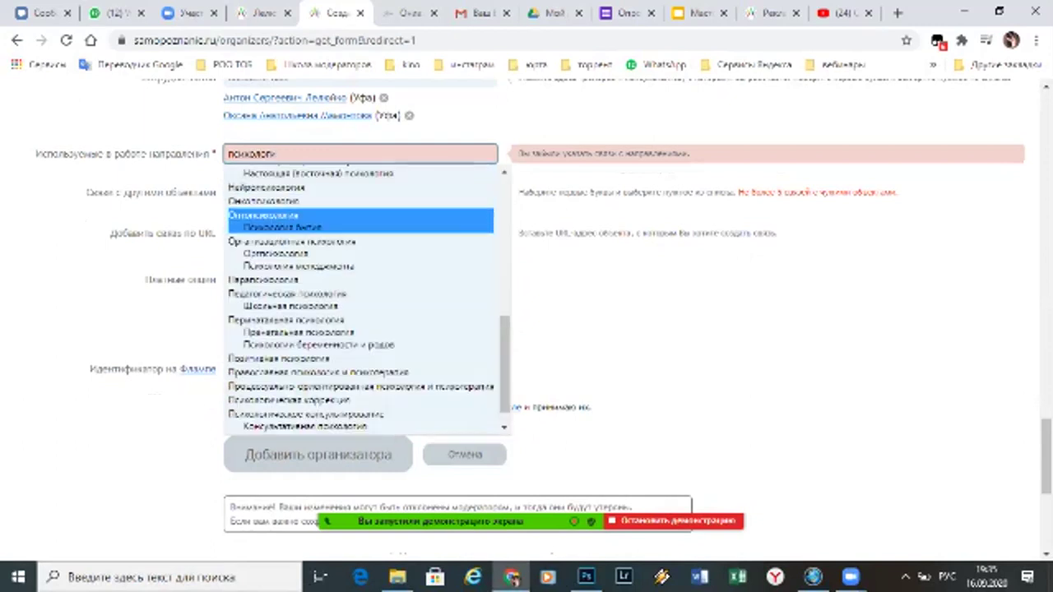
pyautogui.press('Return')
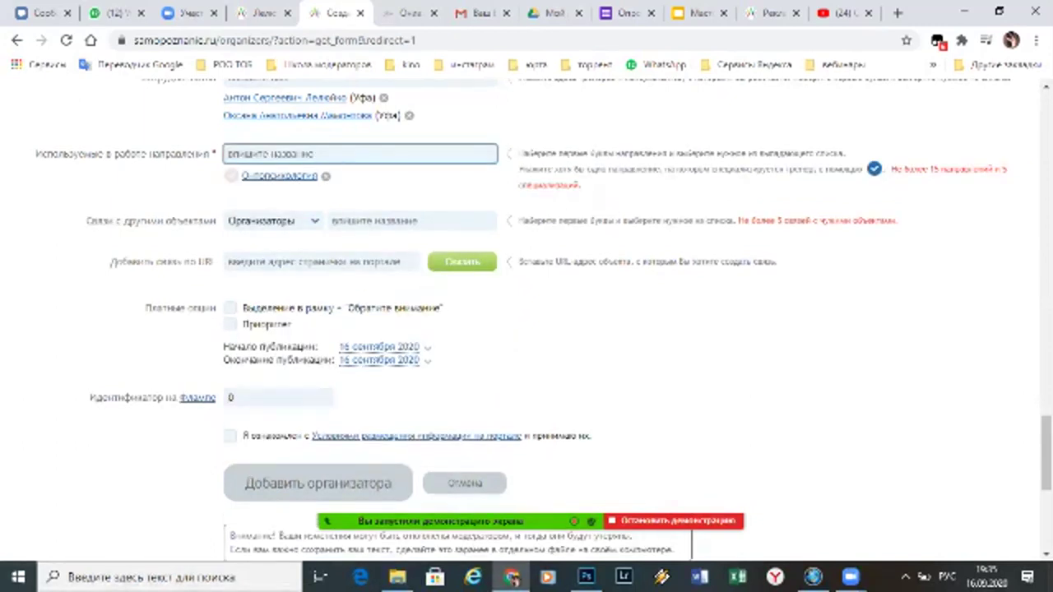
# Add Психологическое консультирование, Эзотерика and a yoga direction
pyautogui.write('консульти')
pyautogui.press('Down')
pyautogui.press('Return')
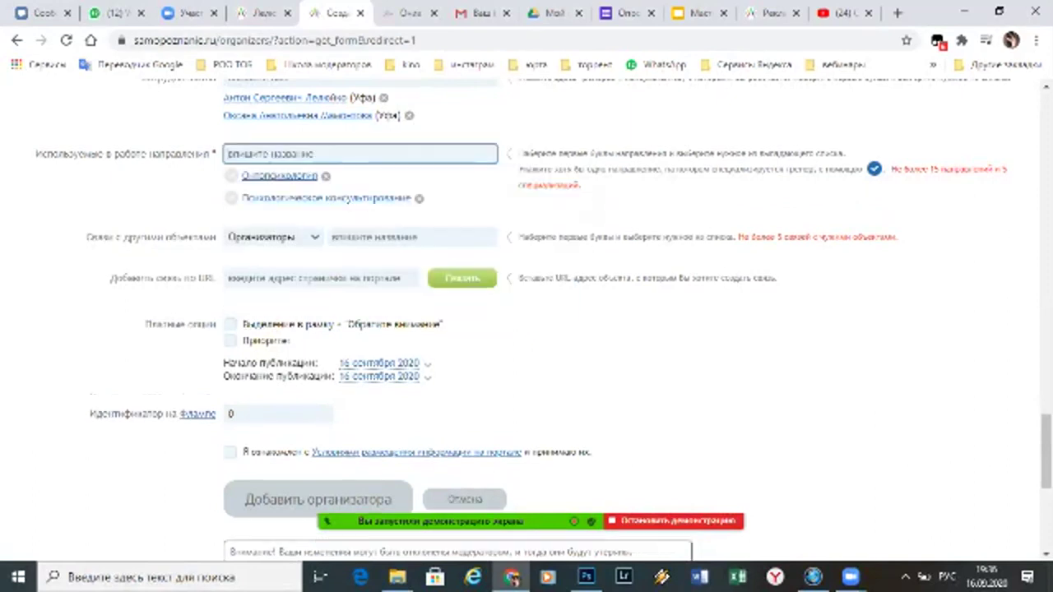
pyautogui.write('эзотери')
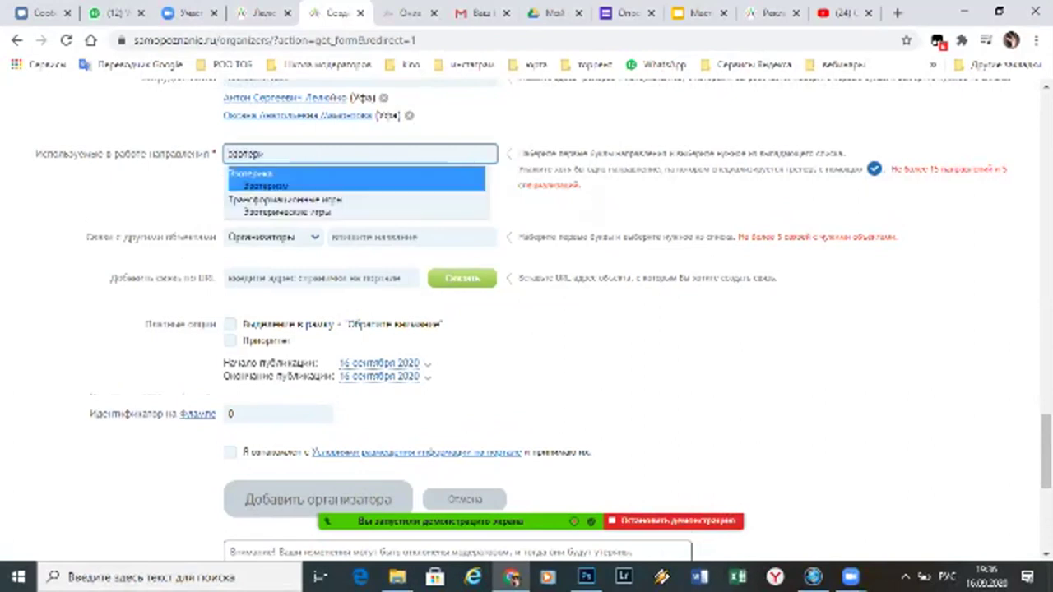
pyautogui.press('Return')
pyautogui.write('йога')
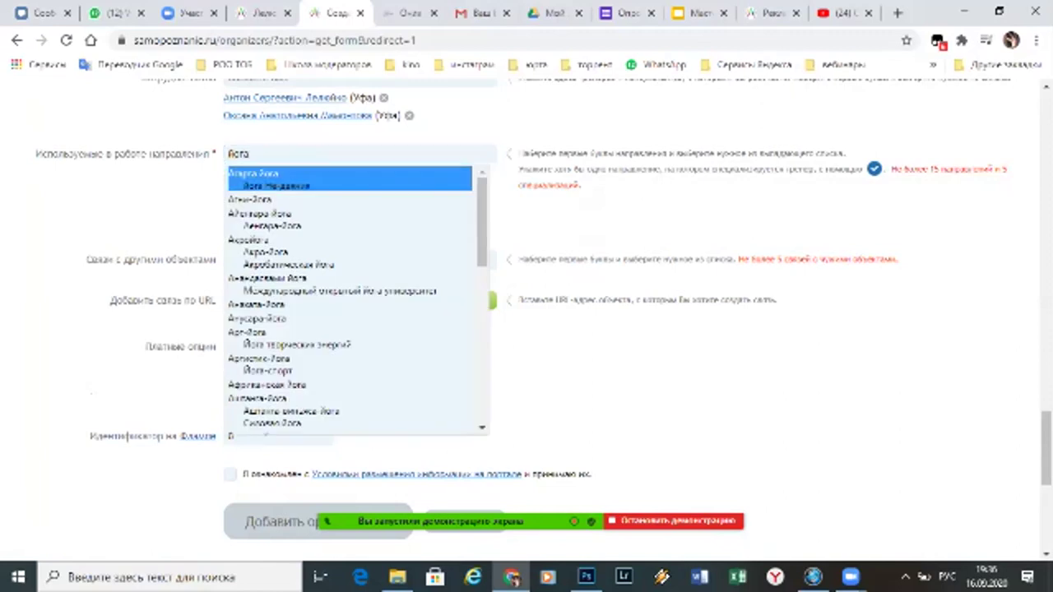
pyautogui.press('Return')
# Add Медитация as a work direction
pyautogui.write('медитации')
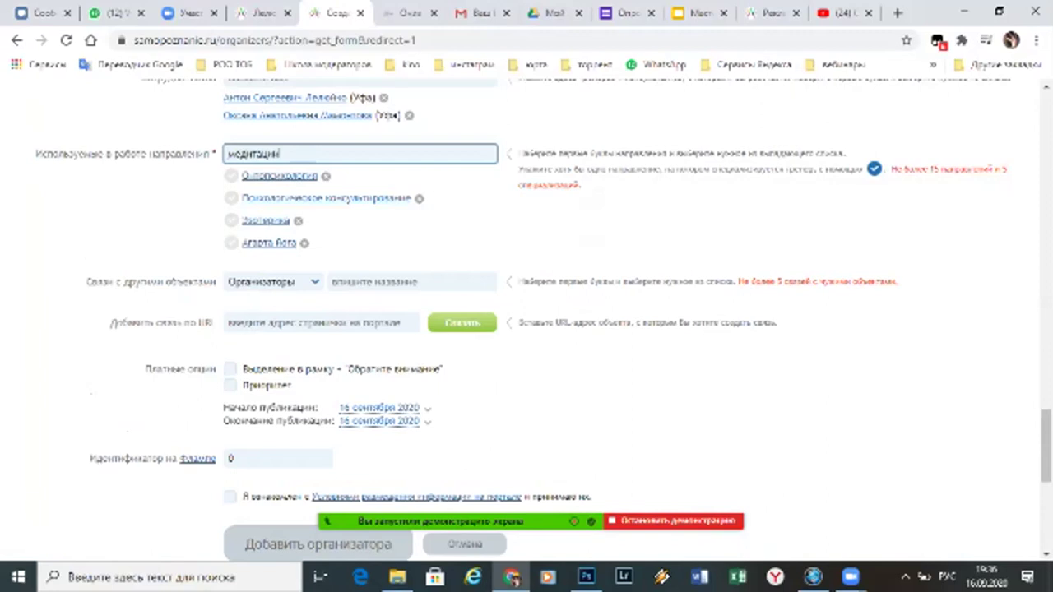
pyautogui.press('BackSpace')
pyautogui.press('Down')
pyautogui.press('Return')
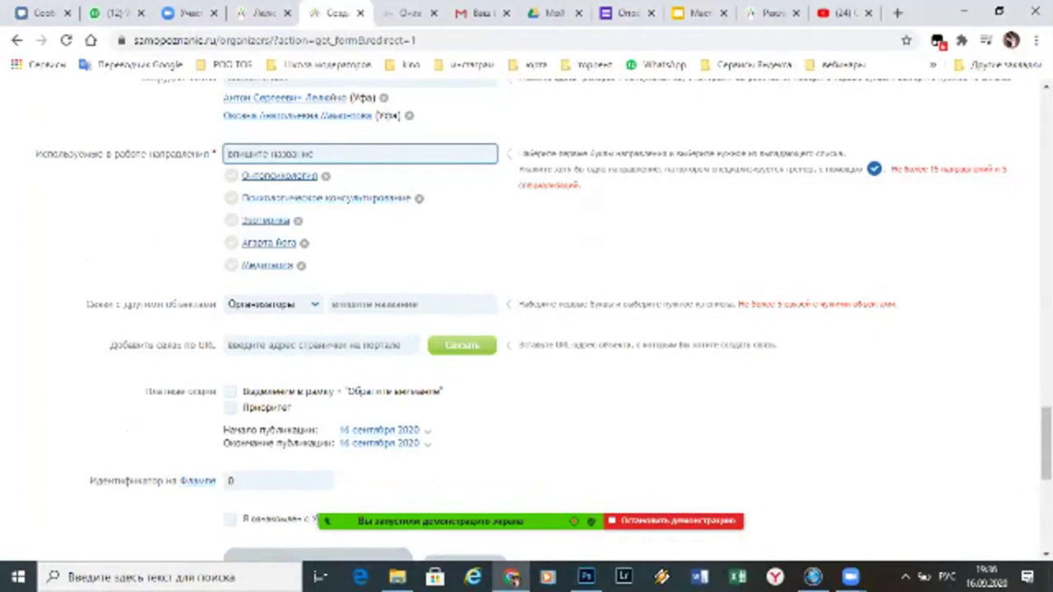
# Add Психология as a direction and highlight the hint about main directions
pyautogui.write('психоло')
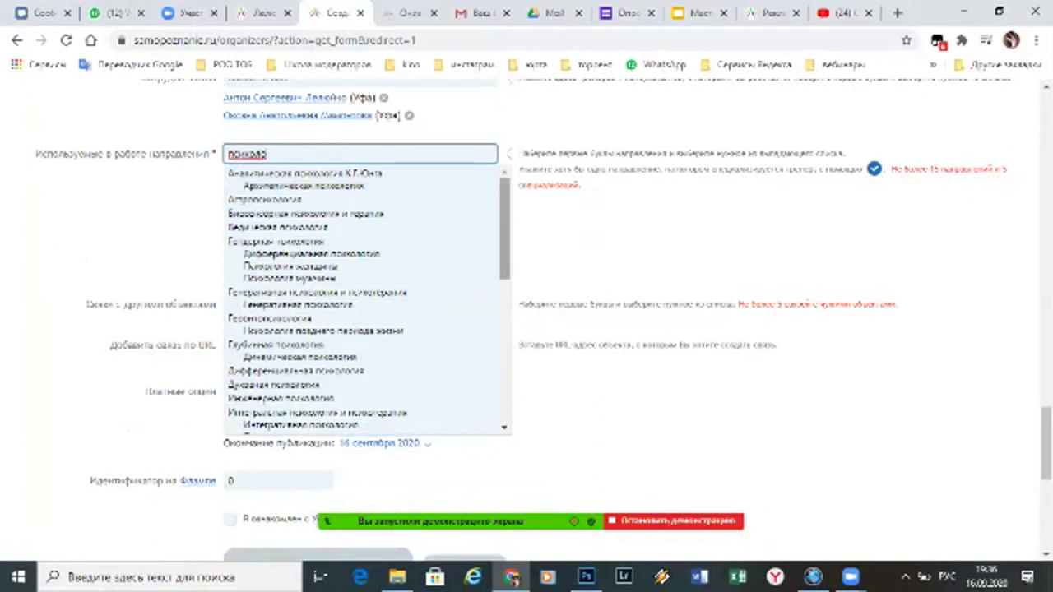
pyautogui.scroll(-5, 369, 299)
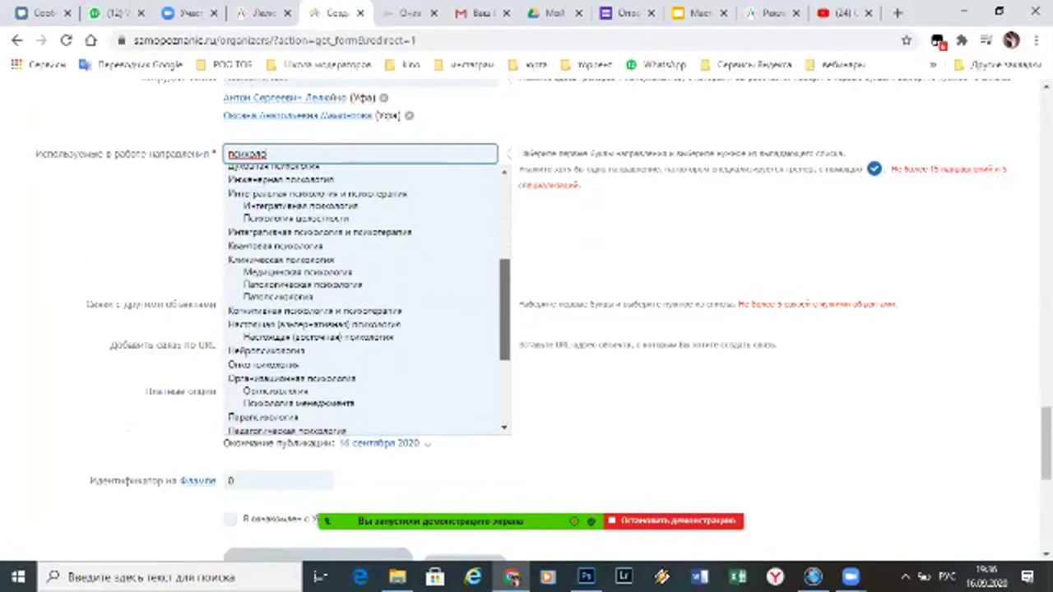
pyautogui.scroll(-1, 370, 300)
pyautogui.scroll(-3, 369, 299)
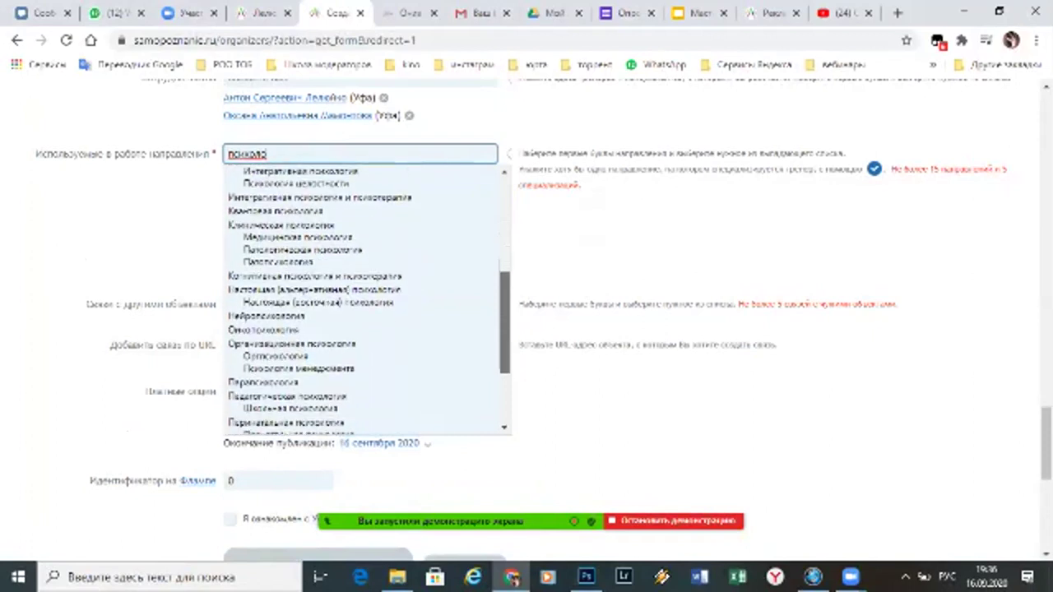
pyautogui.scroll(-3, 362, 329)
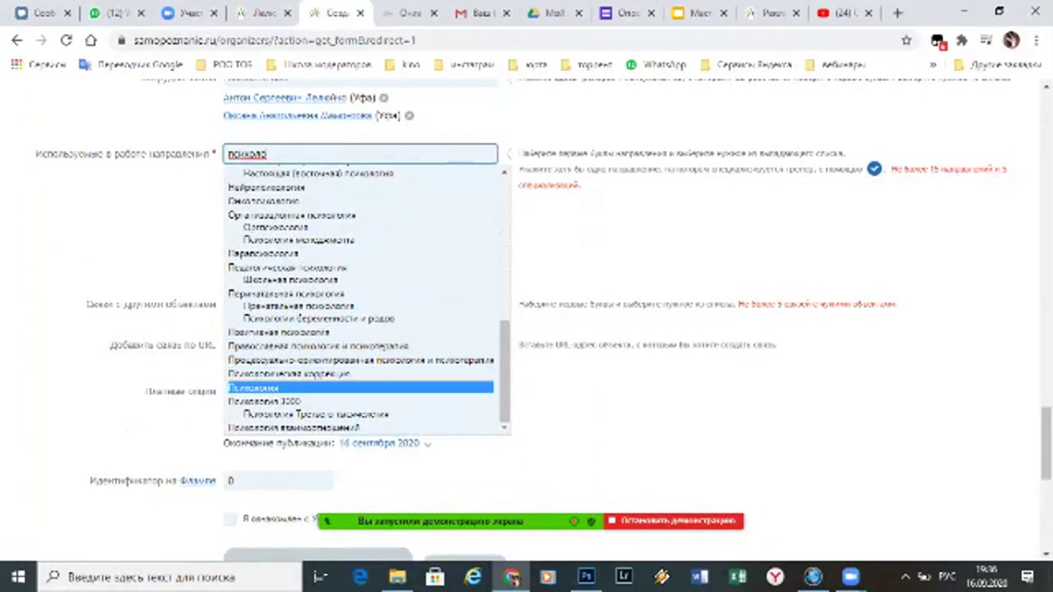
pyautogui.rightClick(372, 386)
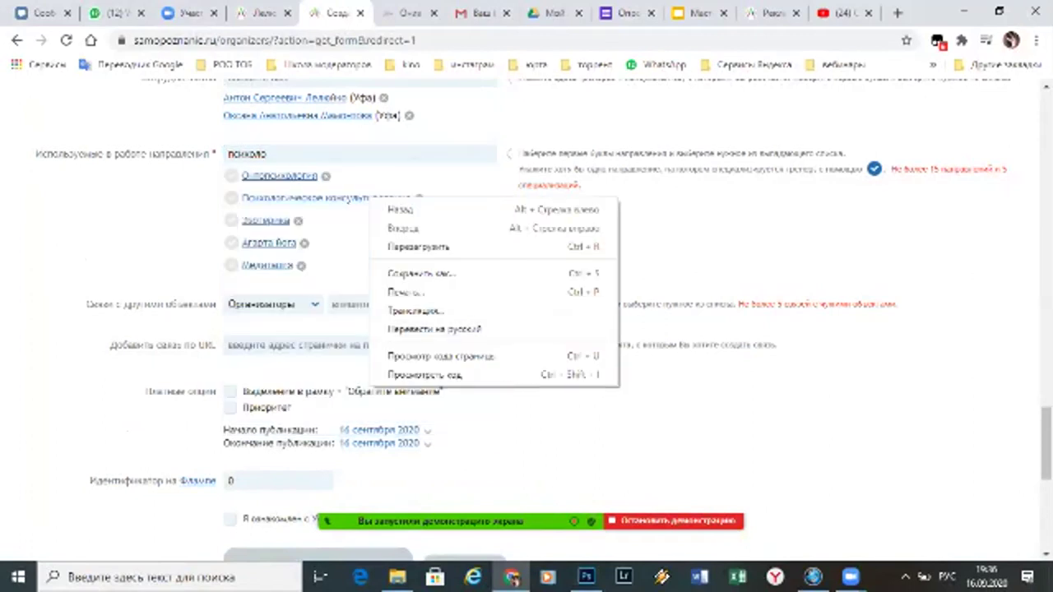
pyautogui.press('Escape')
pyautogui.write('ги')
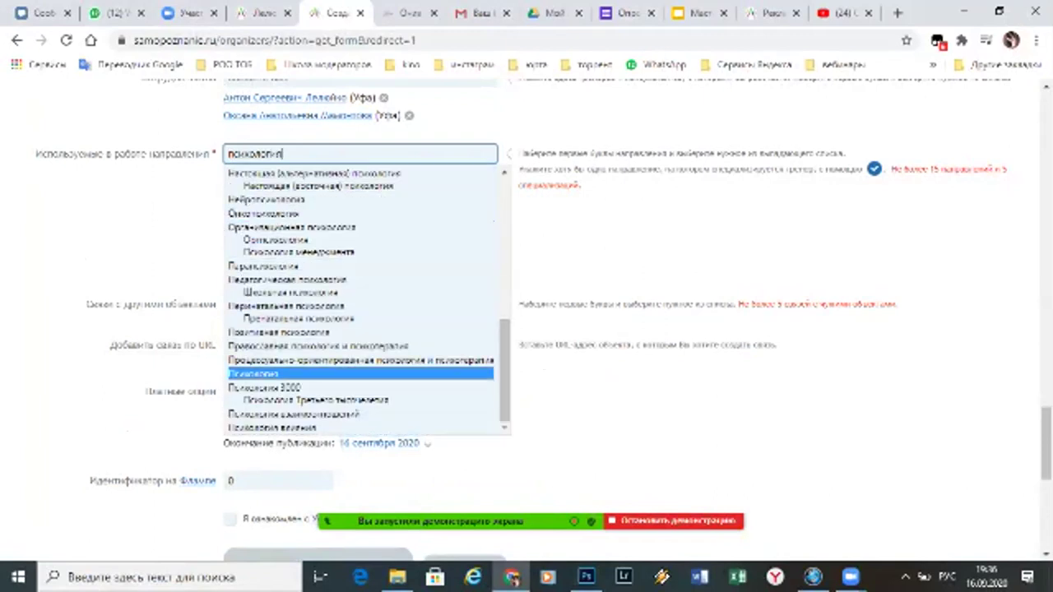
pyautogui.click(255, 373)
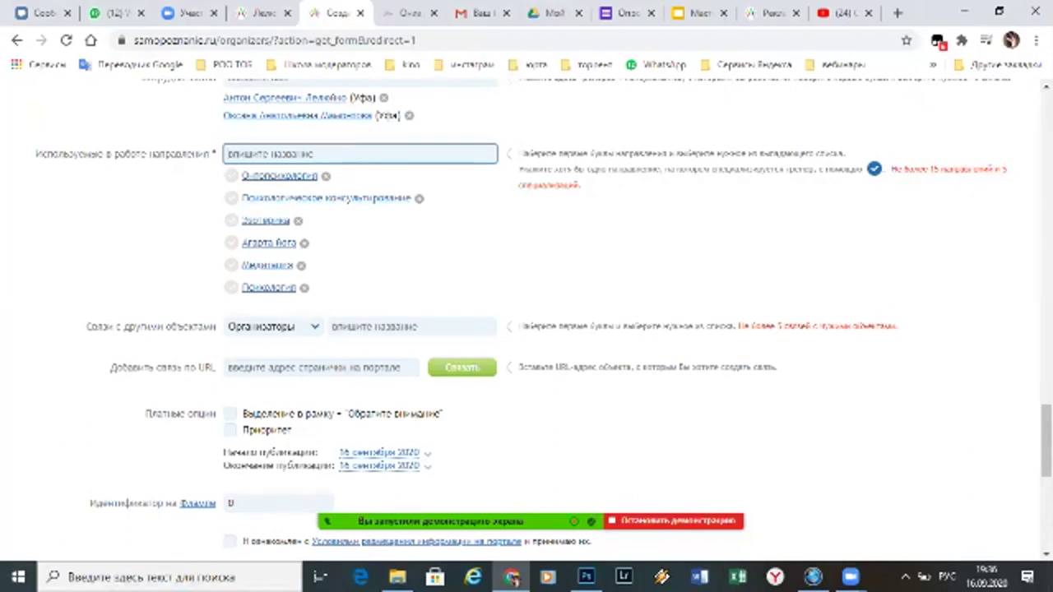
pyautogui.moveTo(866, 168); pyautogui.dragTo(521, 169)
# Tick Психологическое консультирование, Эзотерика and the yoga direction as main directions
pyautogui.click(521, 169)
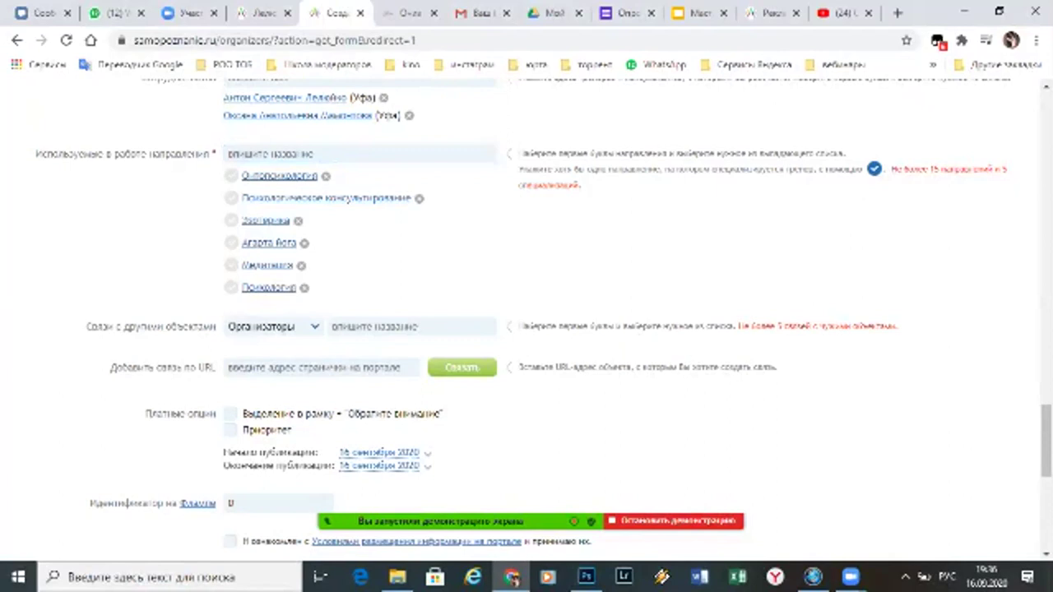
pyautogui.click(231, 198)
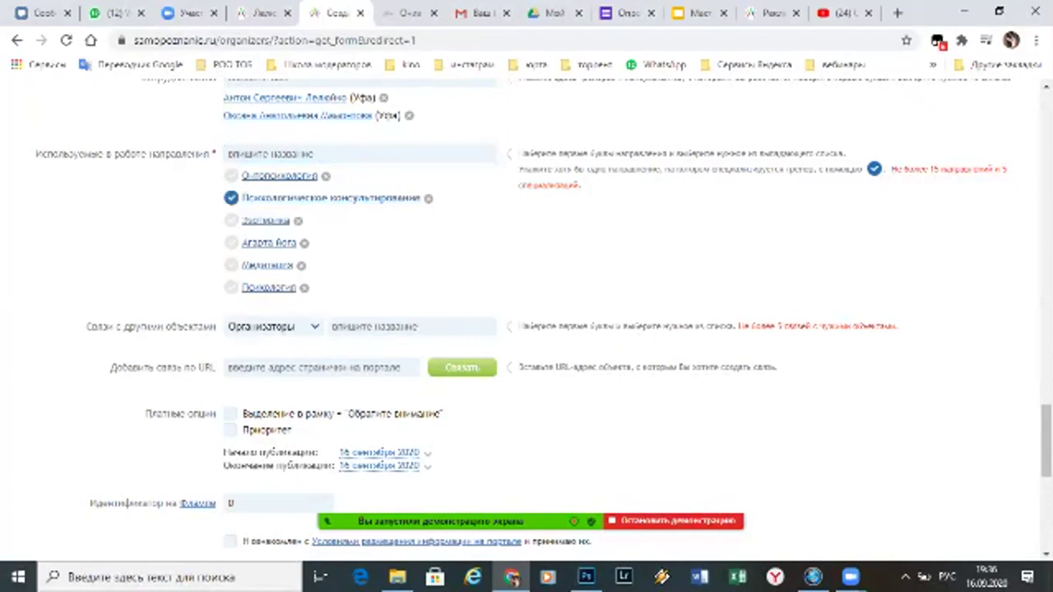
pyautogui.click(231, 220)
pyautogui.click(231, 243)
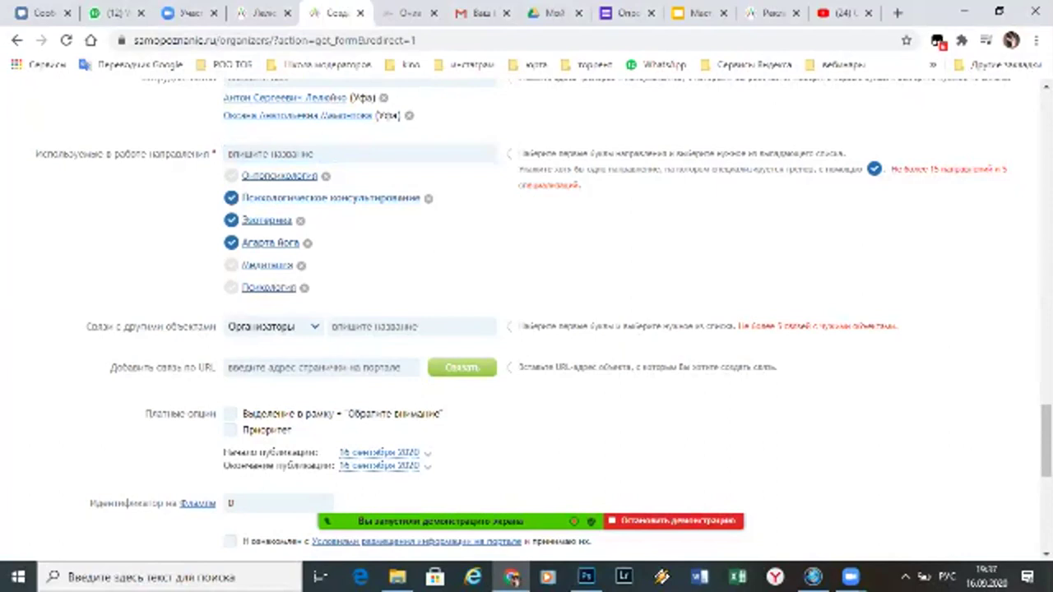
pyautogui.scroll(-3, 543, 320)
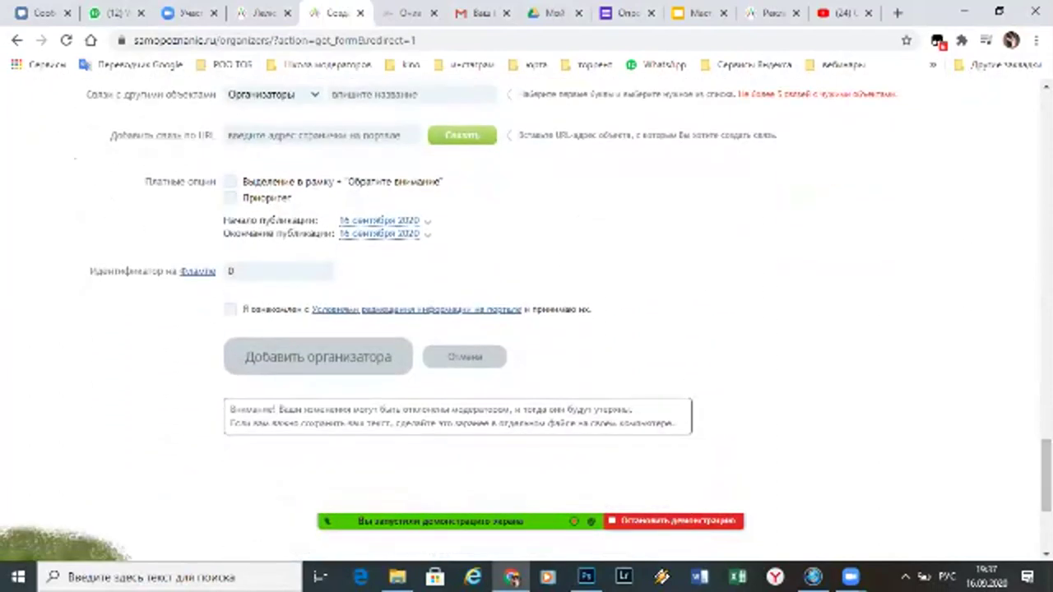
# Accept the Условия размещения terms and submit with Добавить организатора
pyautogui.click(320, 135)
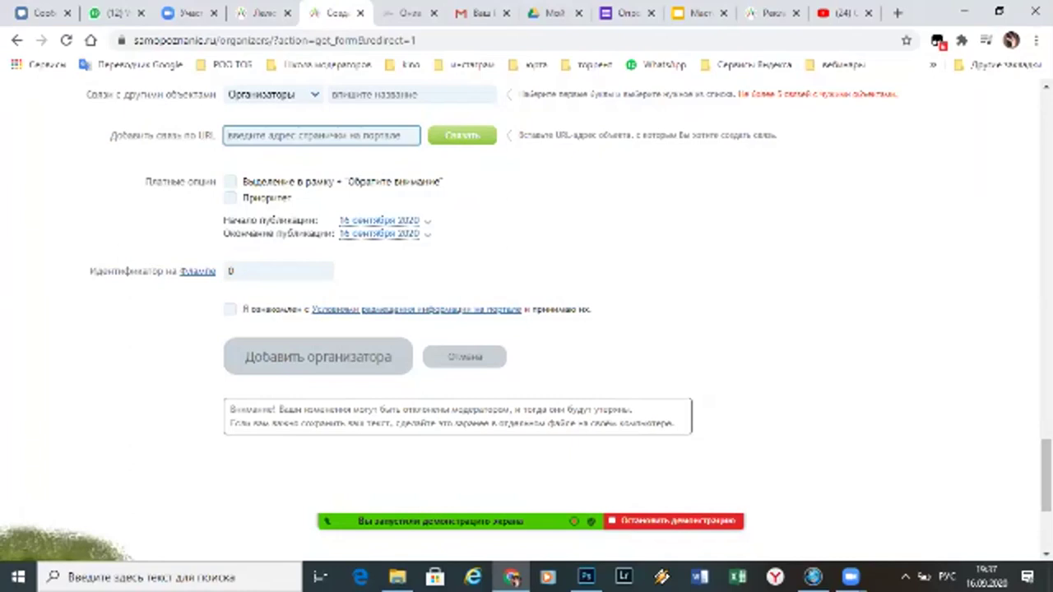
pyautogui.moveTo(149, 182)
pyautogui.mouseDown()
pyautogui.moveTo(206, 182)
pyautogui.moveTo(145, 182)
pyautogui.mouseUp()
pyautogui.click(145, 182)
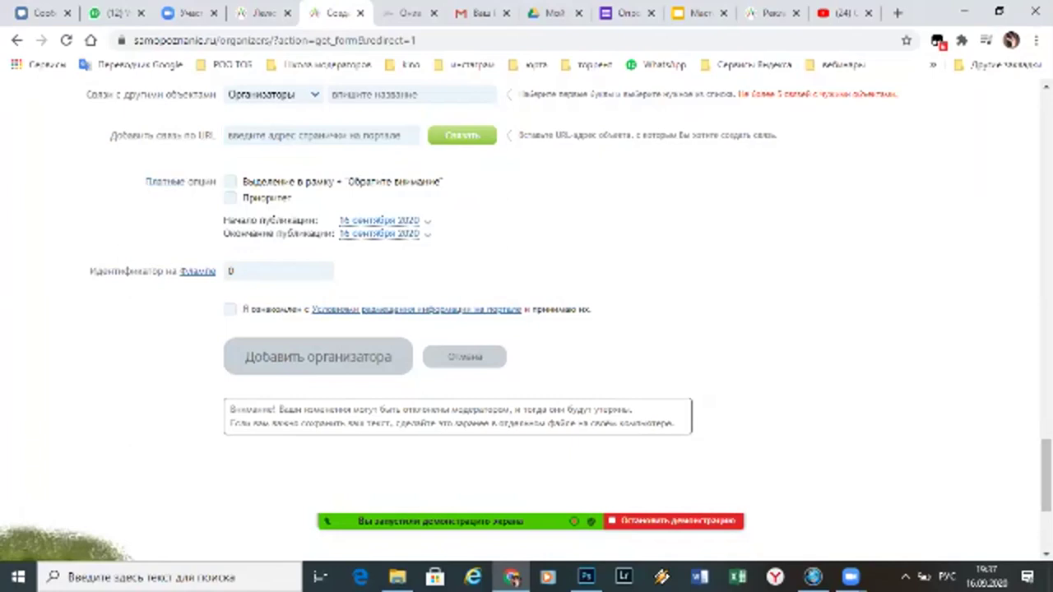
pyautogui.tripleClick(411, 309)
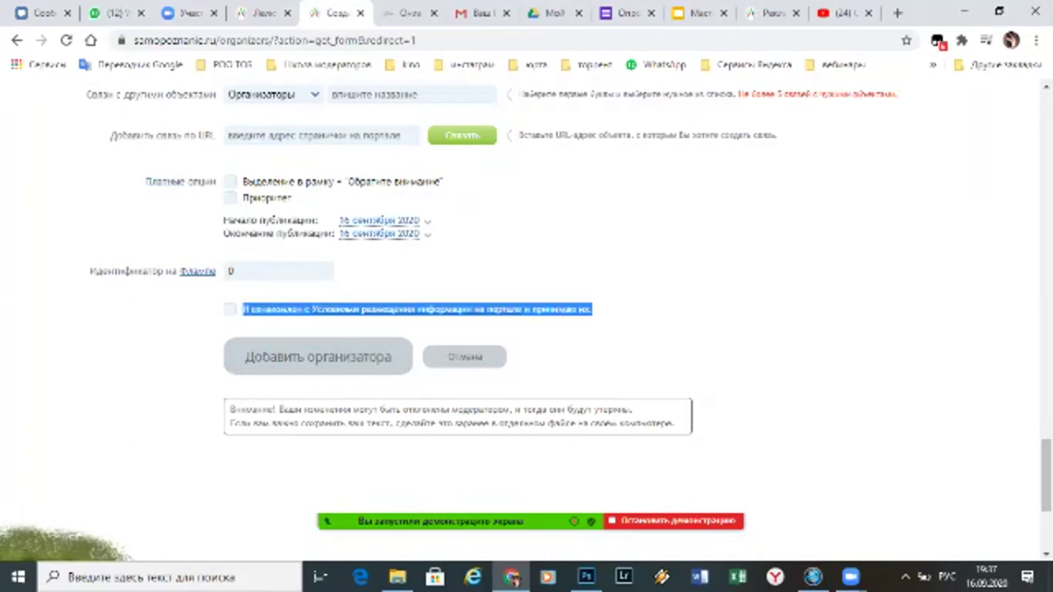
pyautogui.click(230, 309)
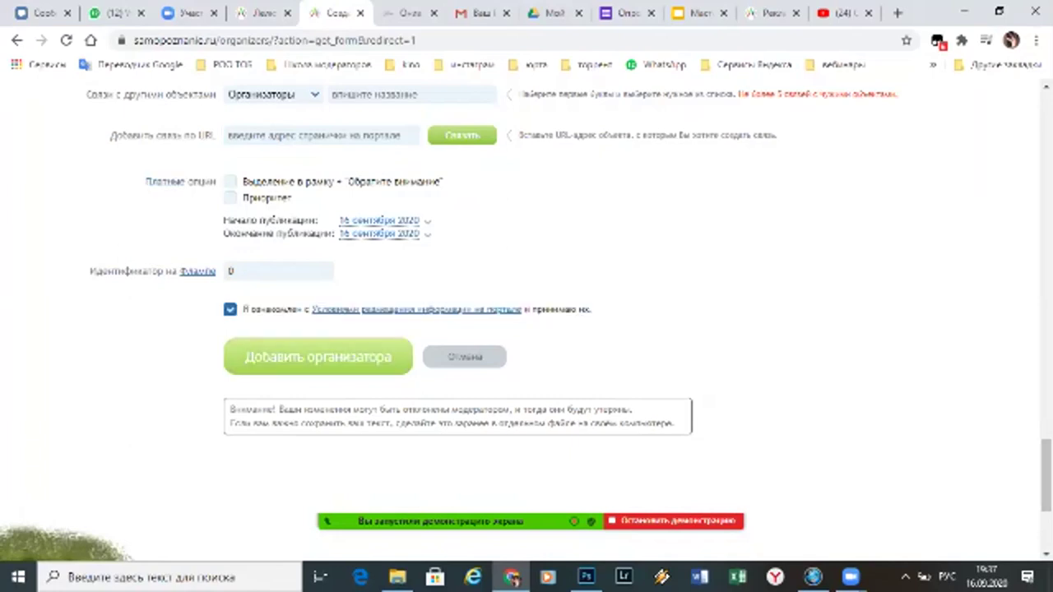
pyautogui.click(317, 357)
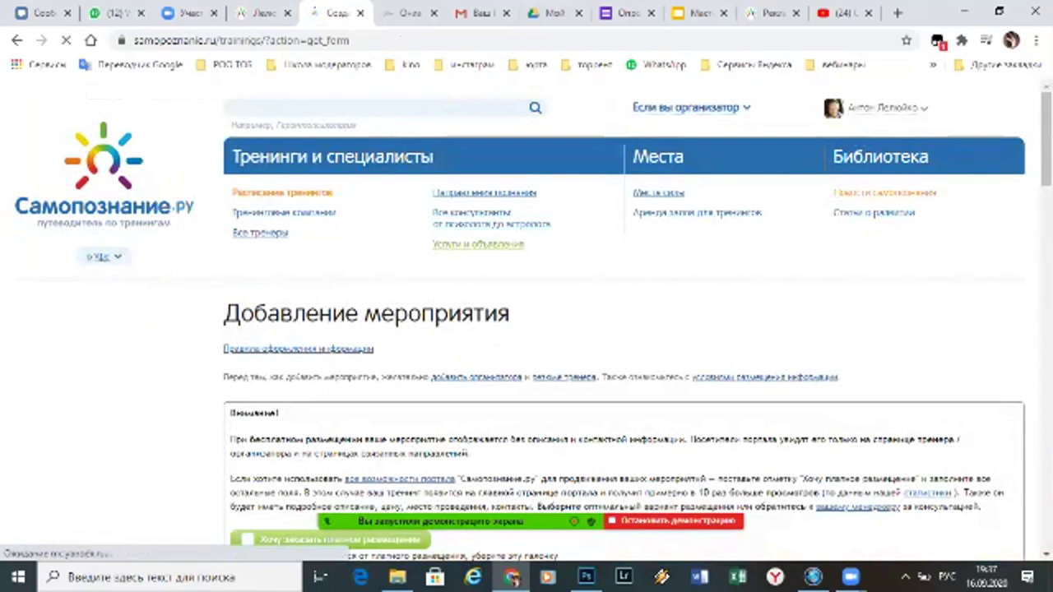
# Choose Ваше Имя (Уфа) in the Организатор dropdown by typing 'ваш'
pyautogui.scroll(-5, 526, 329)
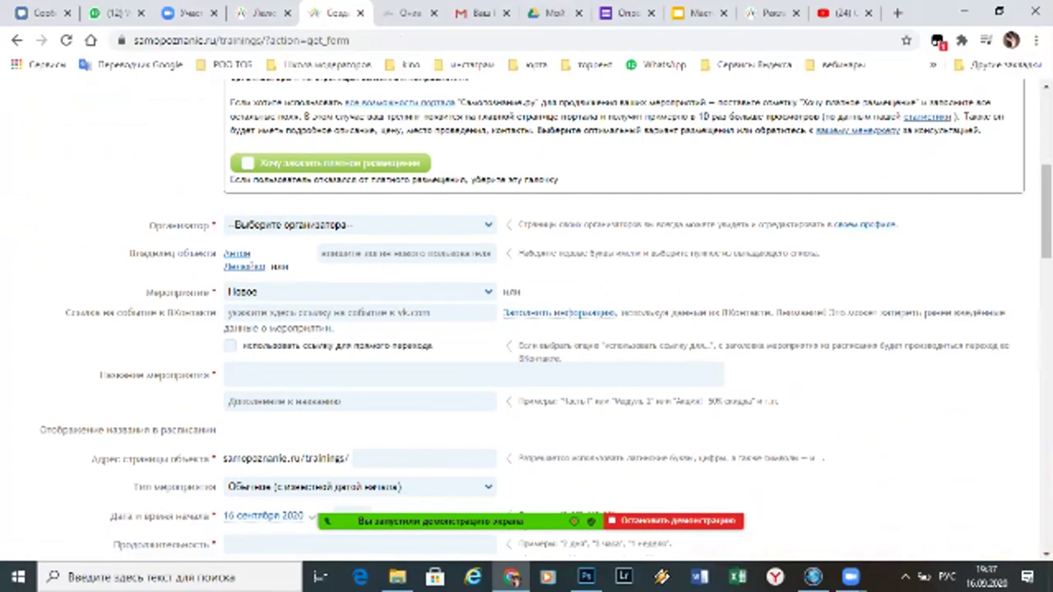
pyautogui.click(361, 225)
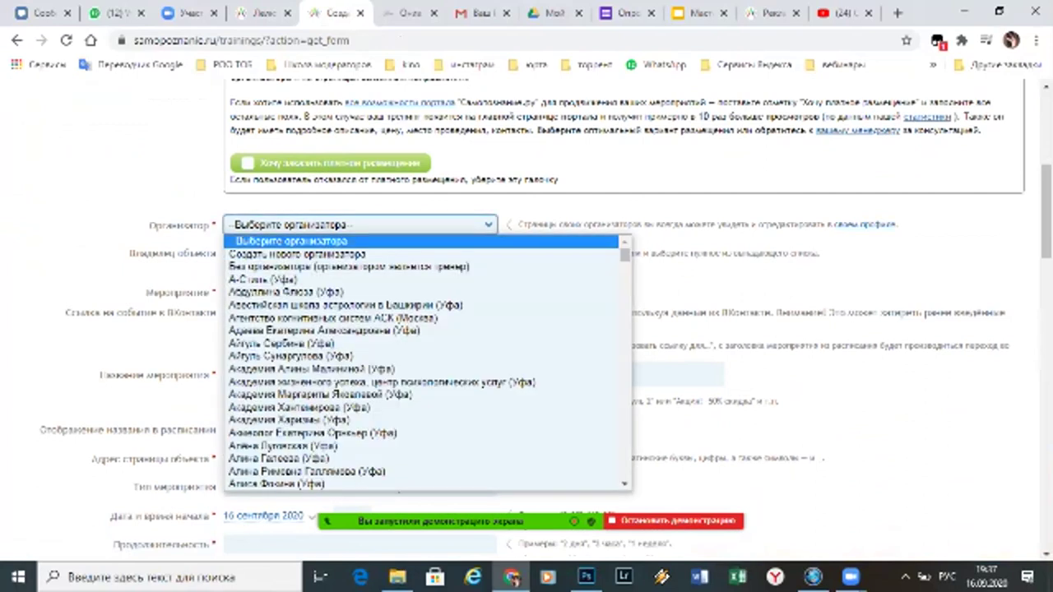
pyautogui.write('ваш')
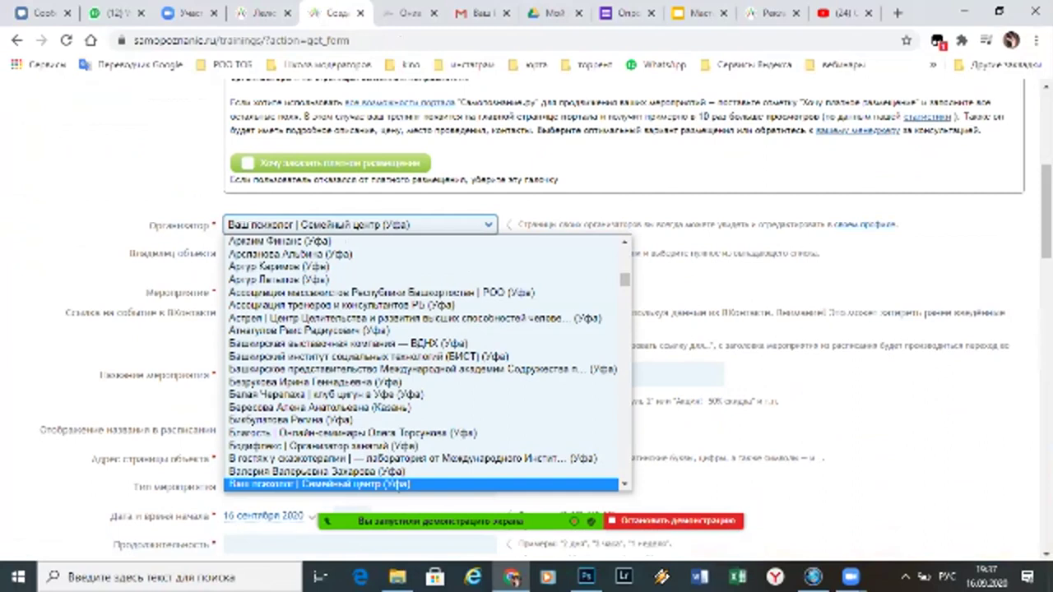
pyautogui.press('Down')
pyautogui.press('Down')
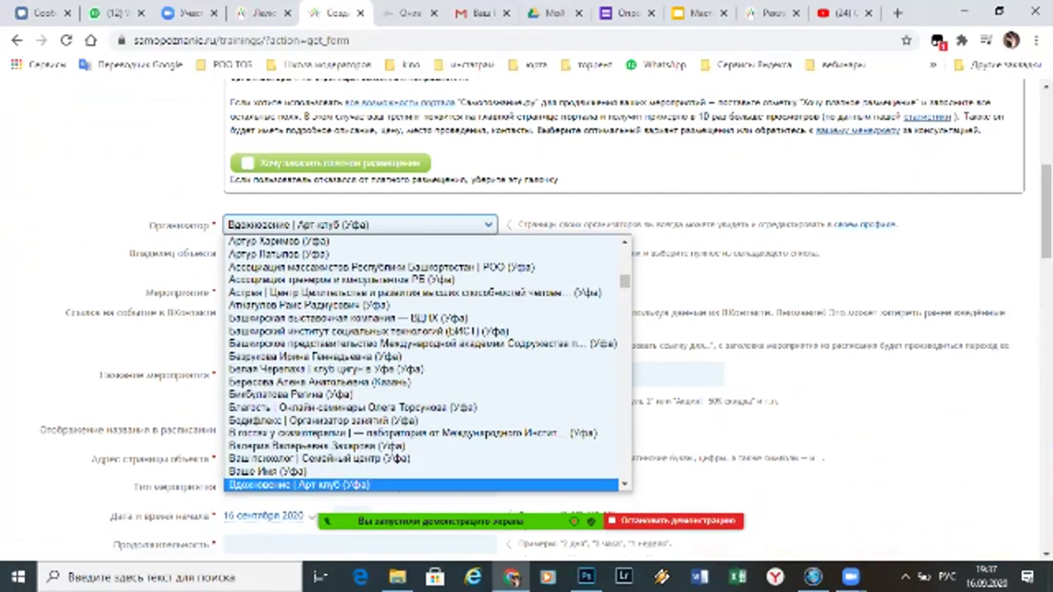
pyautogui.press('Up')
pyautogui.press('Return')
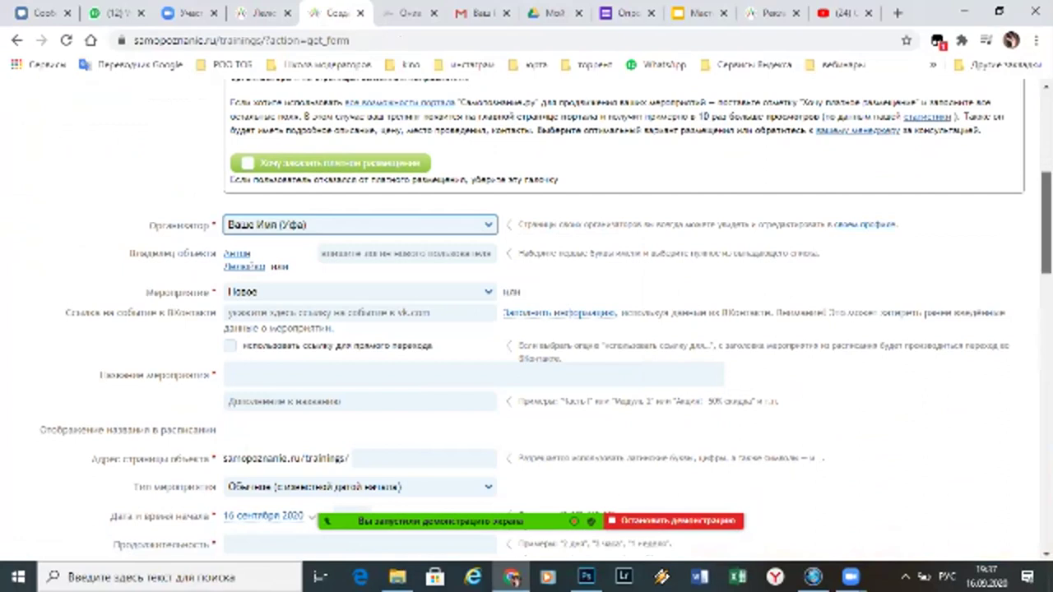
pyautogui.scroll(-2, 527, 321)
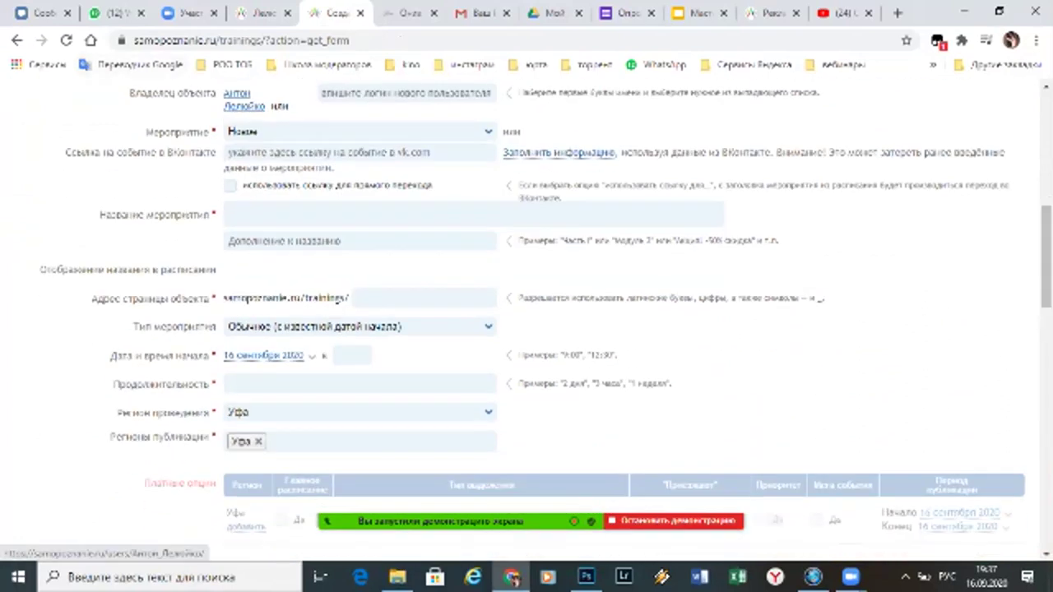
# Keep Новое as the event choice and move through the owner and VK link fields
pyautogui.click(406, 93)
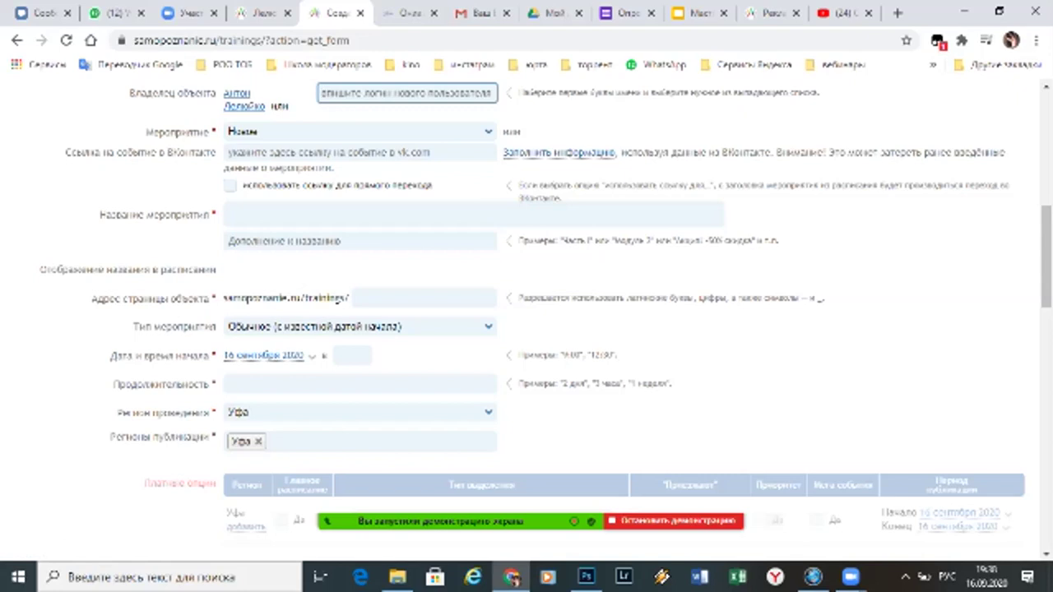
pyautogui.click(359, 131)
pyautogui.press('Return')
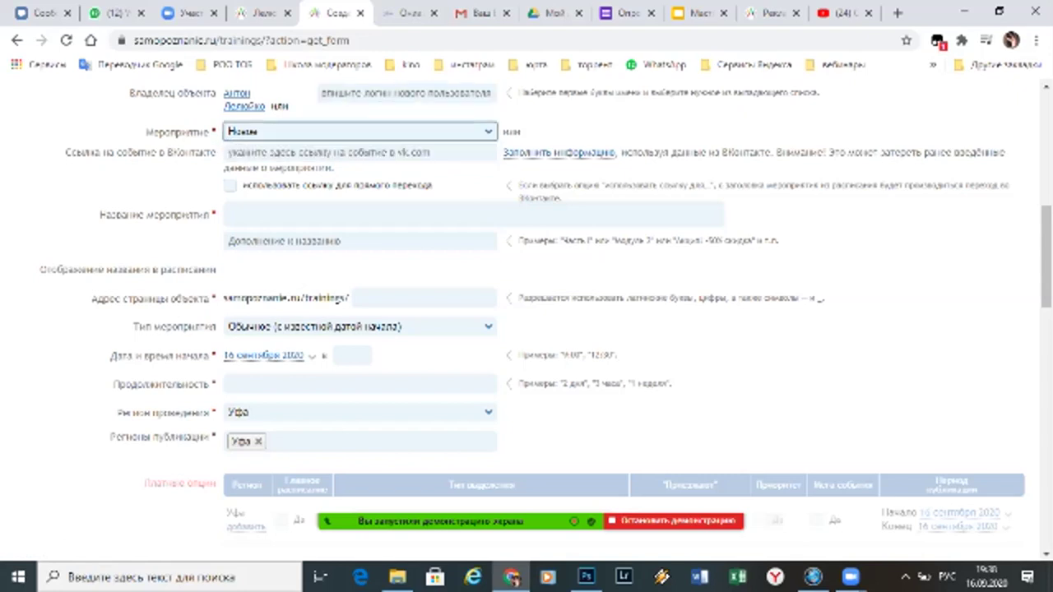
pyautogui.click(360, 152)
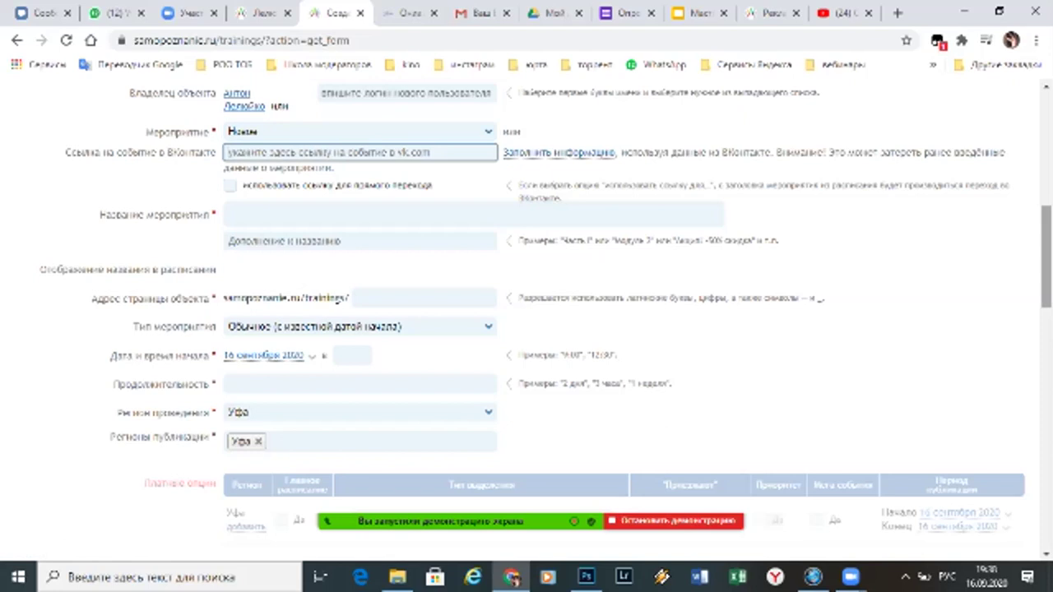
pyautogui.scroll(-1, 546, 315)
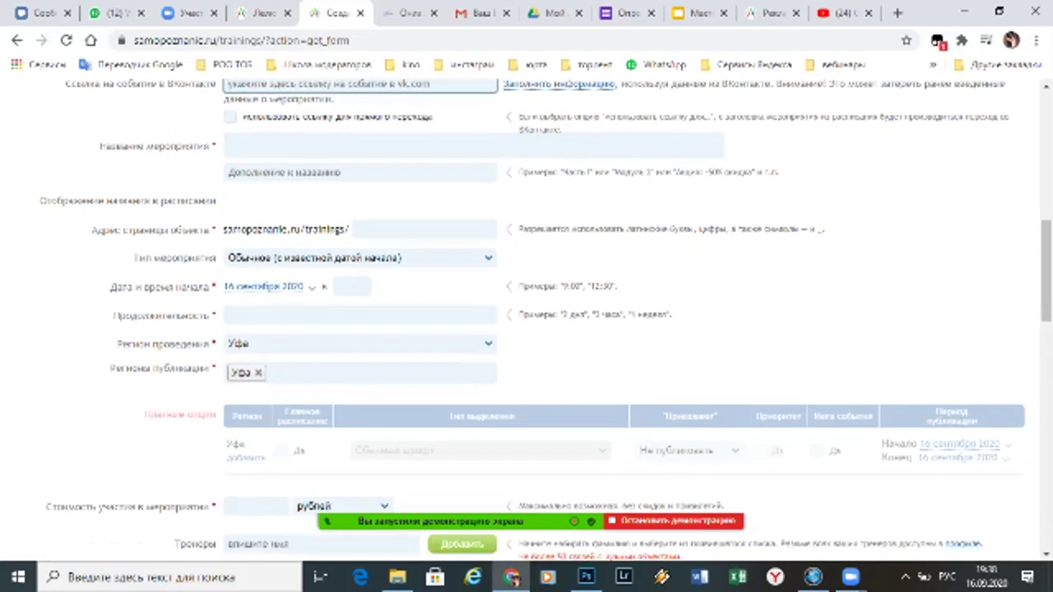
# Reuse the earlier title as the event name, adjust the page address, and list event types
pyautogui.click(473, 146)
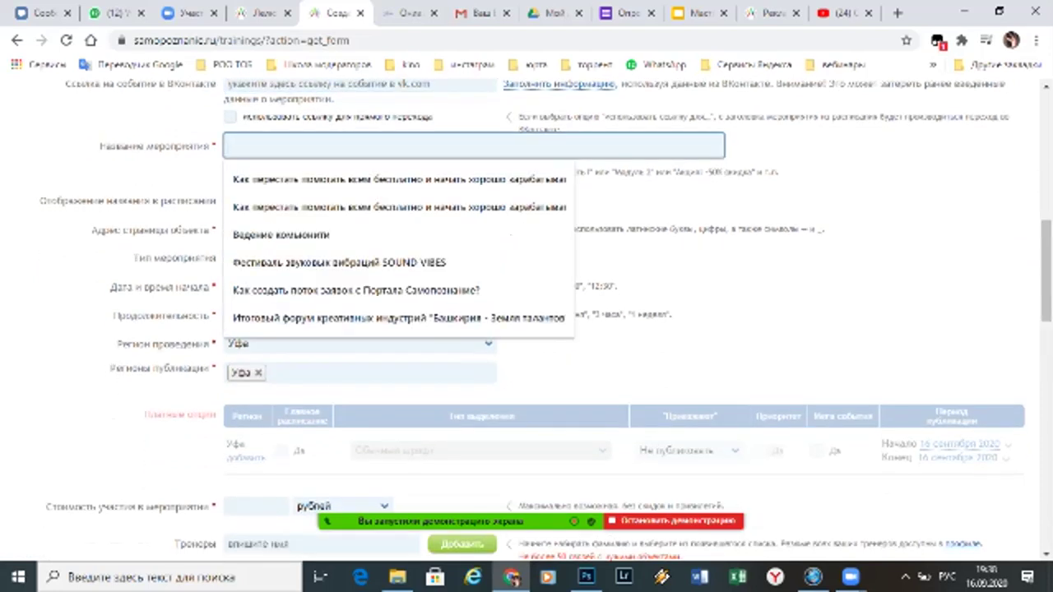
pyautogui.press('Down')
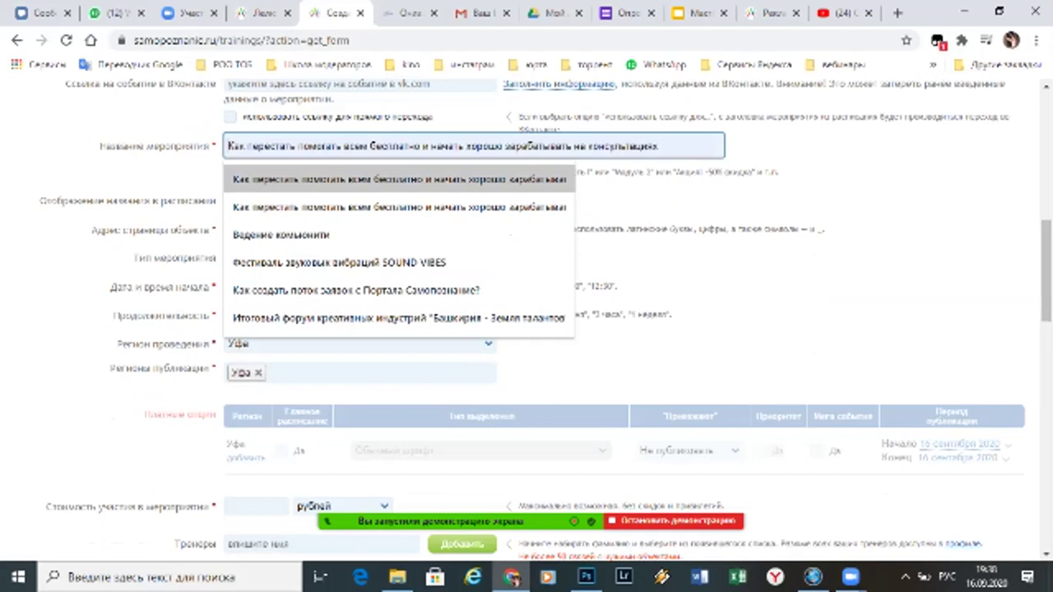
pyautogui.press('Return')
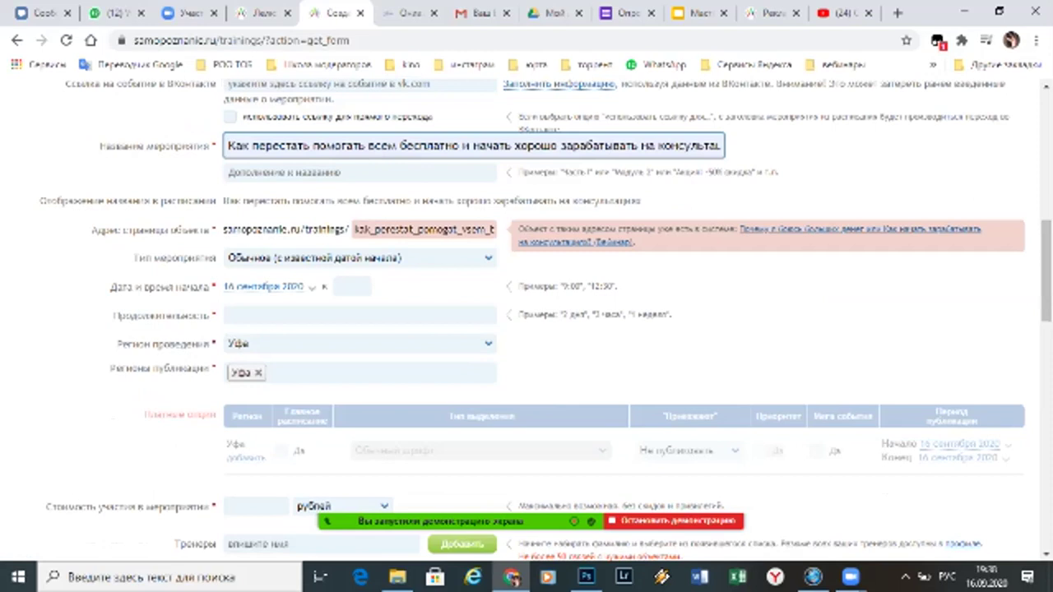
pyautogui.click(423, 229)
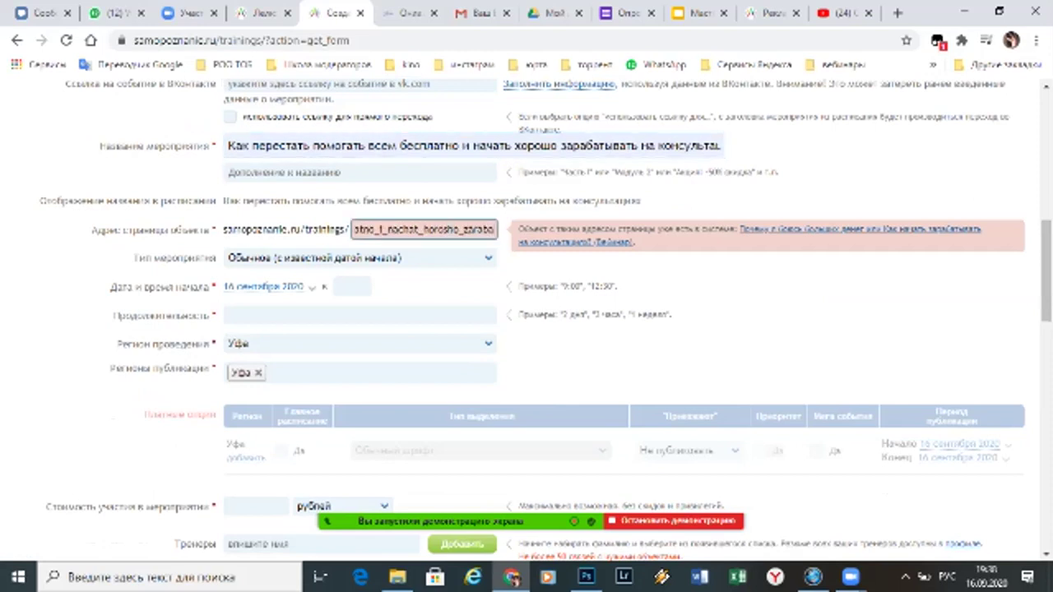
pyautogui.write('t')
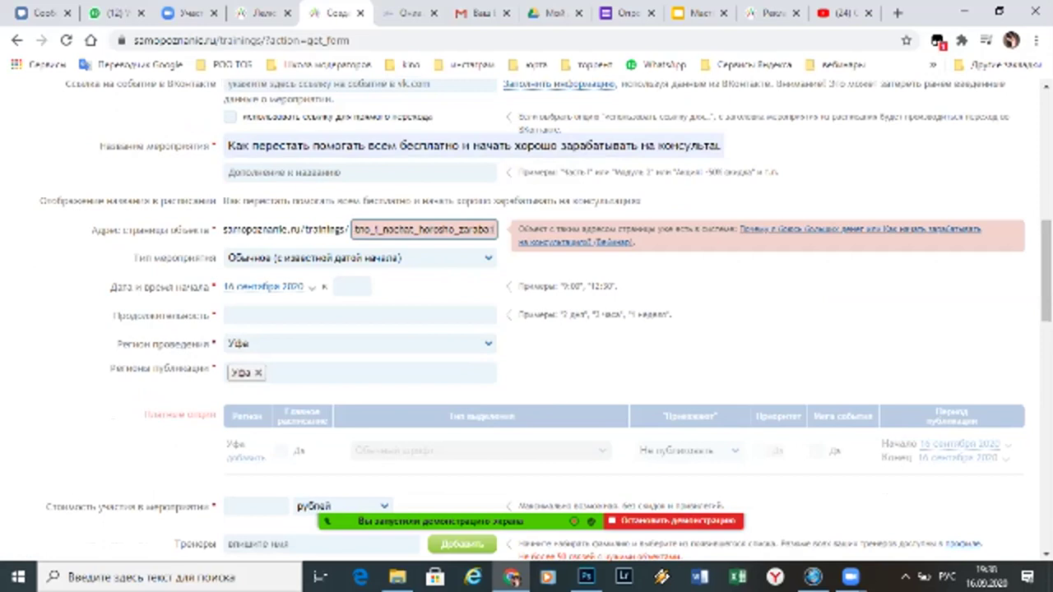
pyautogui.press('Tab')
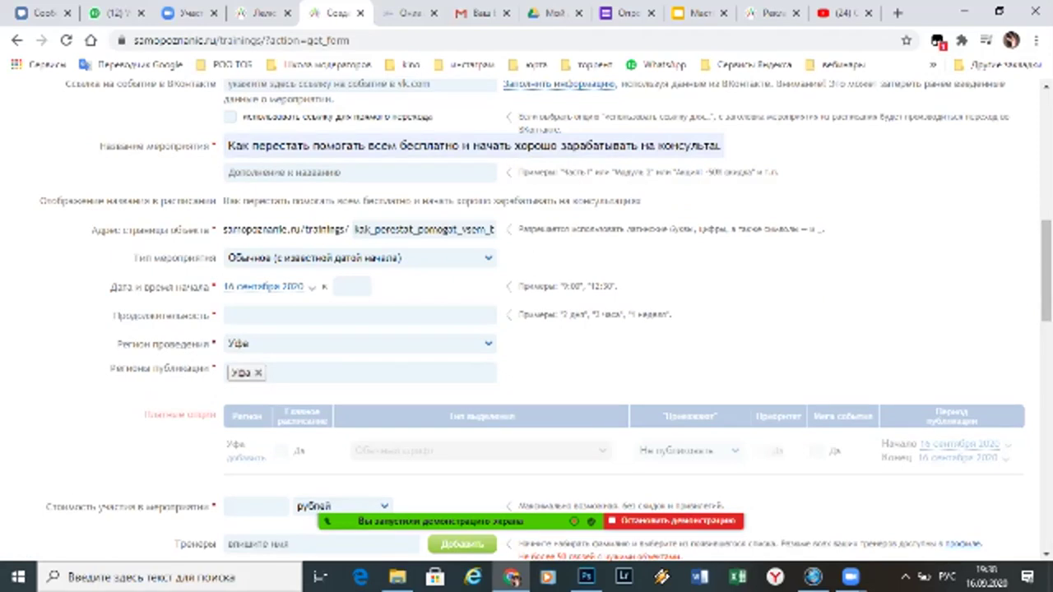
pyautogui.hotkey('alt', 'Down')
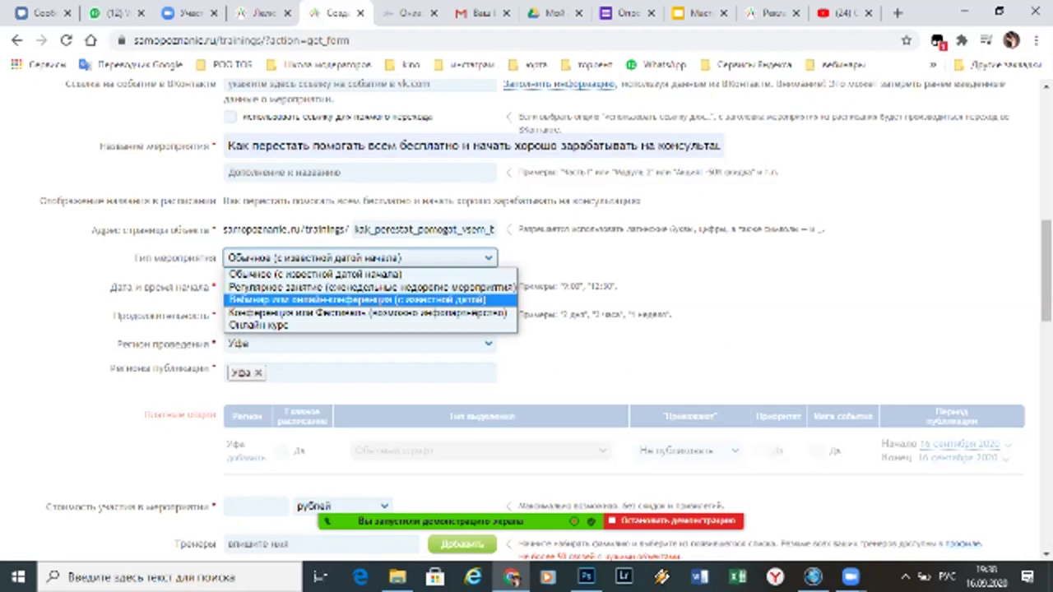
# Set Тип мероприятия to 'Вебинар или онлайн-конференция', start date 18 сентября 2020, duration 2 часа
pyautogui.click(355, 299)
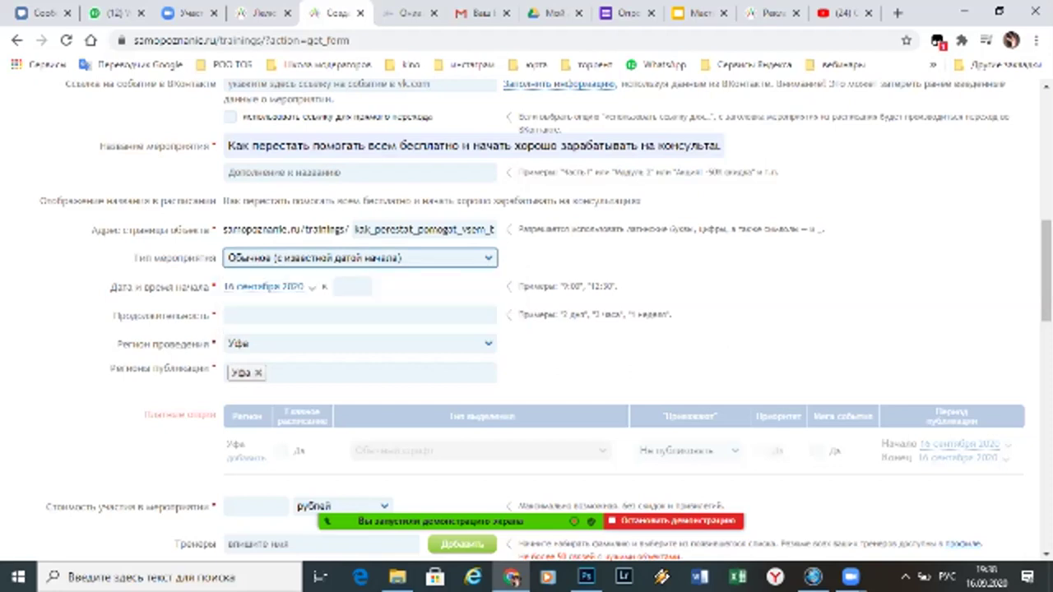
pyautogui.press('Tab')
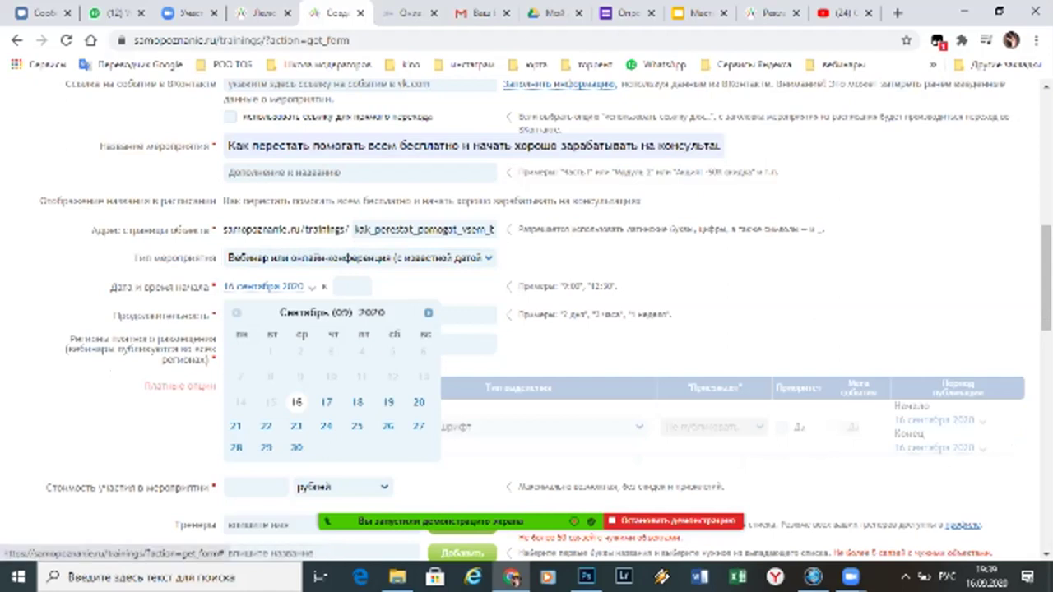
pyautogui.click(357, 401)
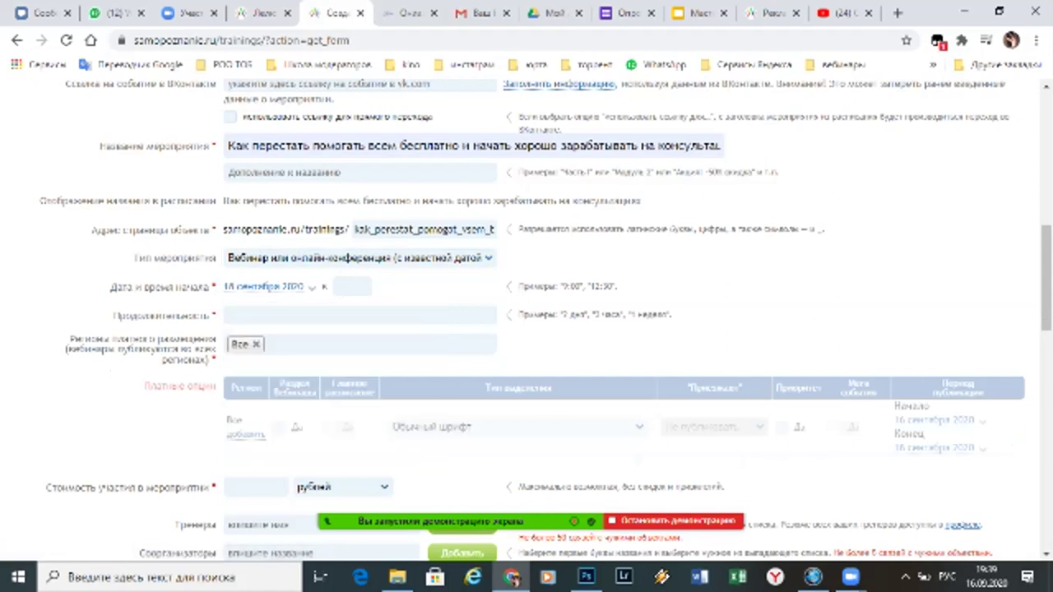
pyautogui.scroll(-3, 526, 320)
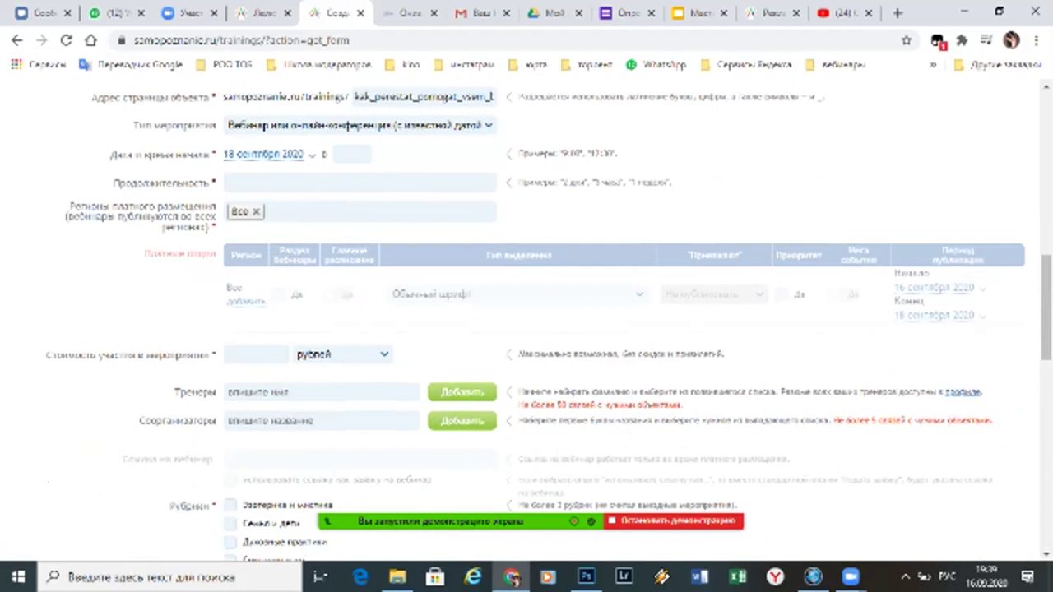
pyautogui.click(360, 182)
pyautogui.write('2 часа')
pyautogui.press('Tab')
pyautogui.press('Escape')
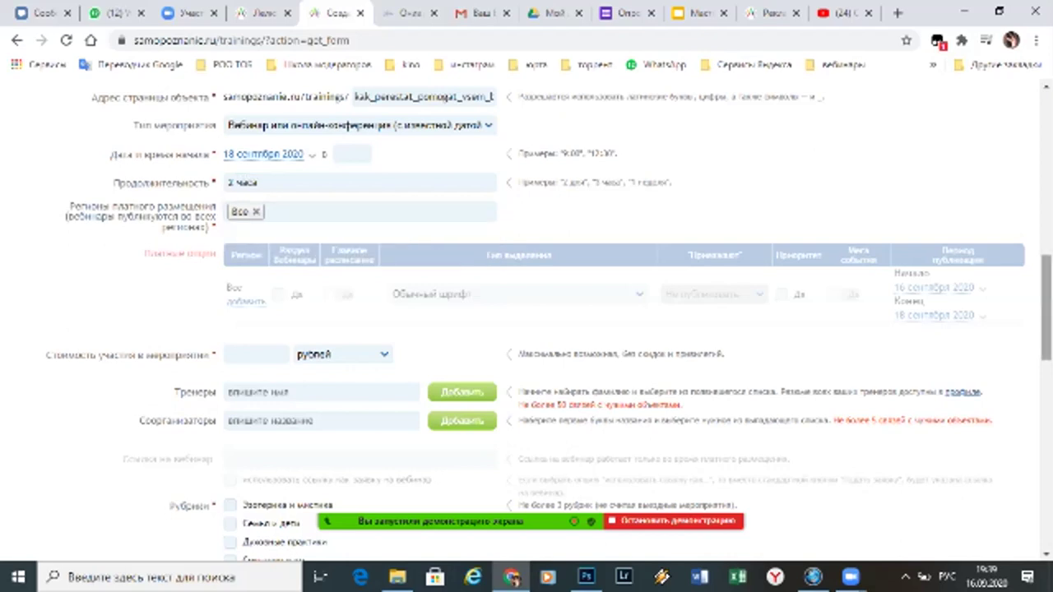
# Set Стоимость участия to 700 рублей
pyautogui.scroll(-3, 526, 320)
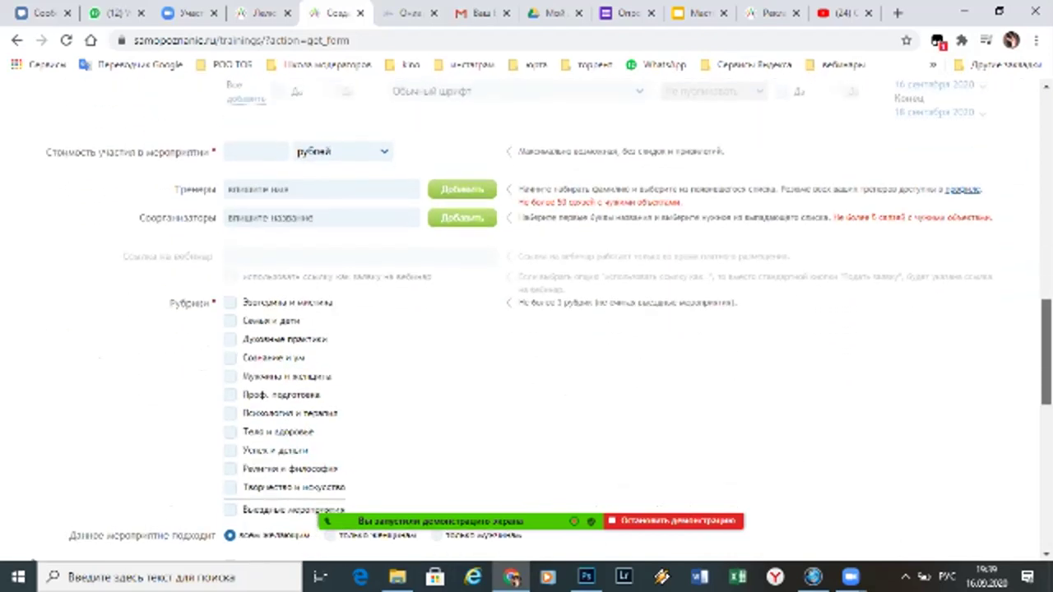
pyautogui.click(255, 151)
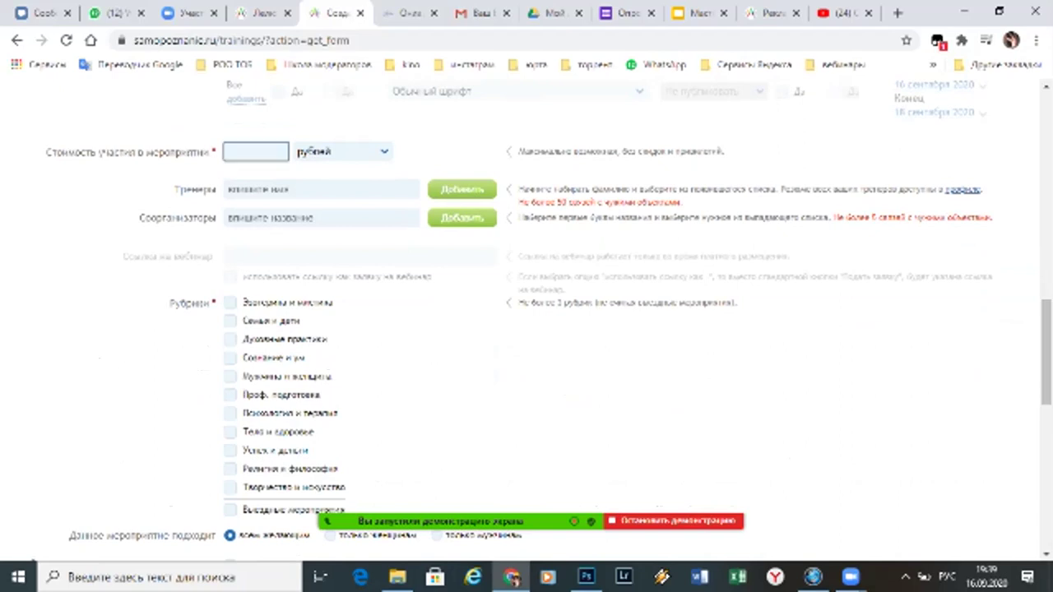
pyautogui.write('100')
pyautogui.press('Tab')
# Add the Уфа-based trainer to Тренеры by picking them from the name autocomplete
pyautogui.click(320, 189)
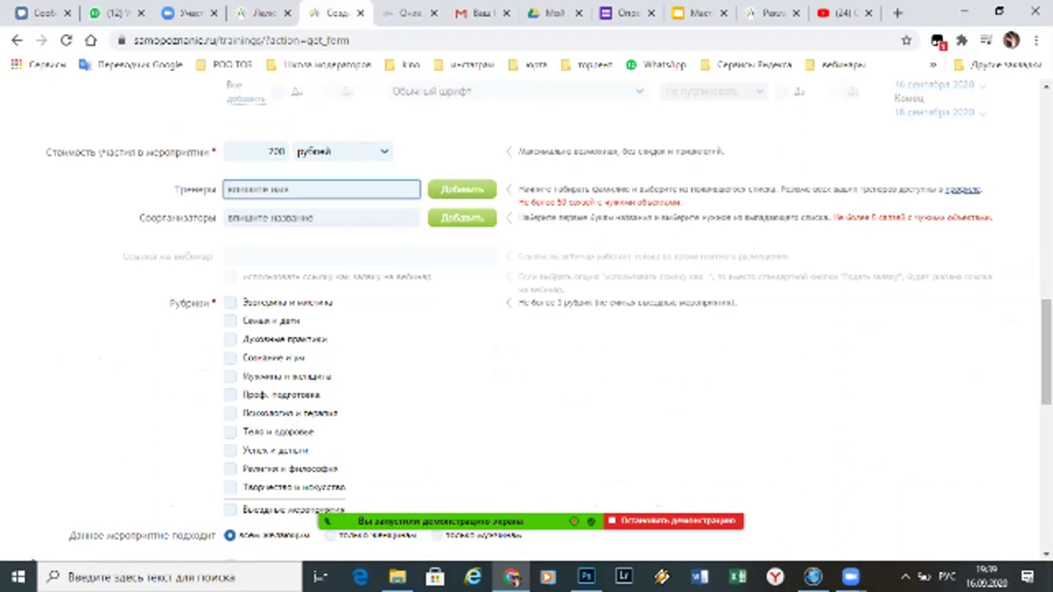
pyautogui.write('кесе ива')
pyautogui.press('Return')
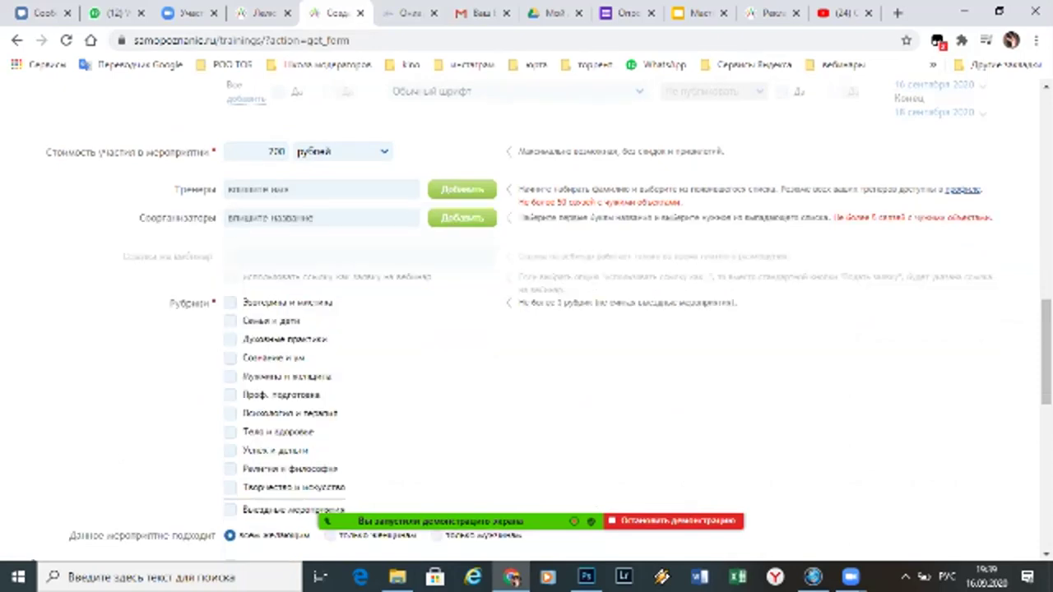
pyautogui.click(321, 189)
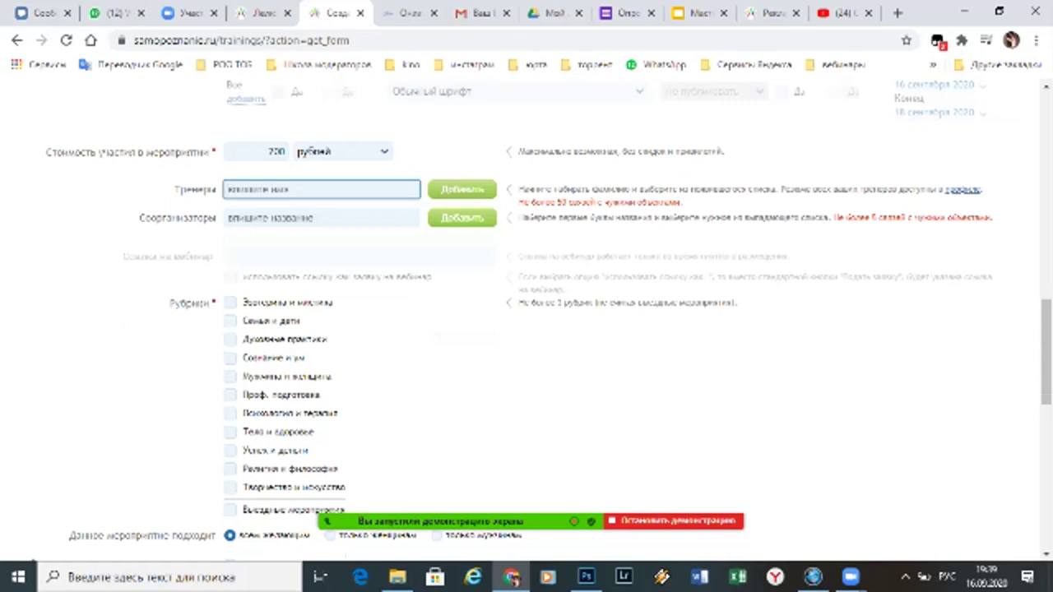
pyautogui.write('антон п')
pyautogui.press('Down')
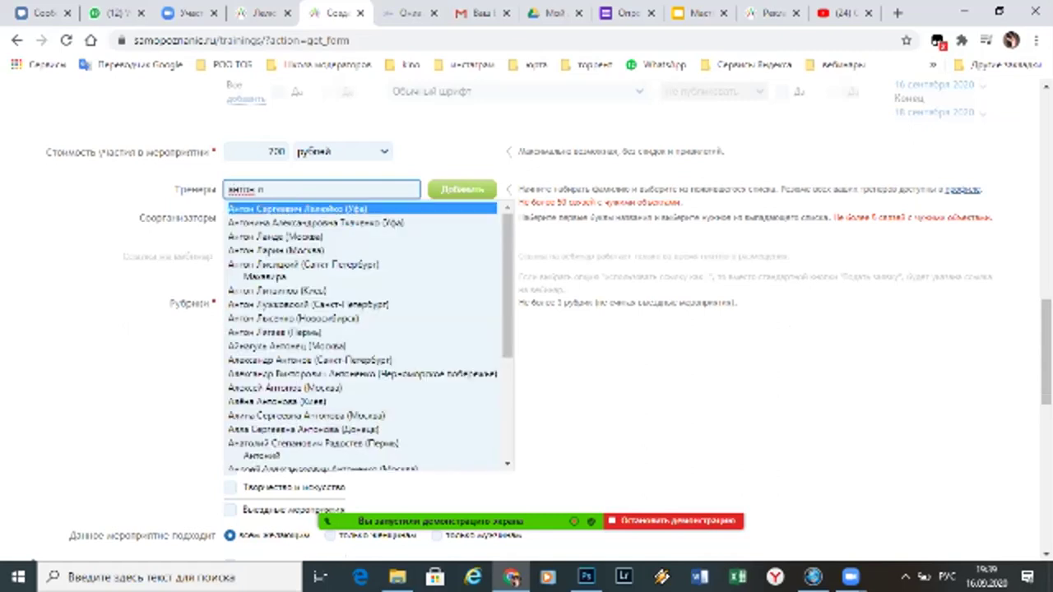
pyautogui.press('Return')
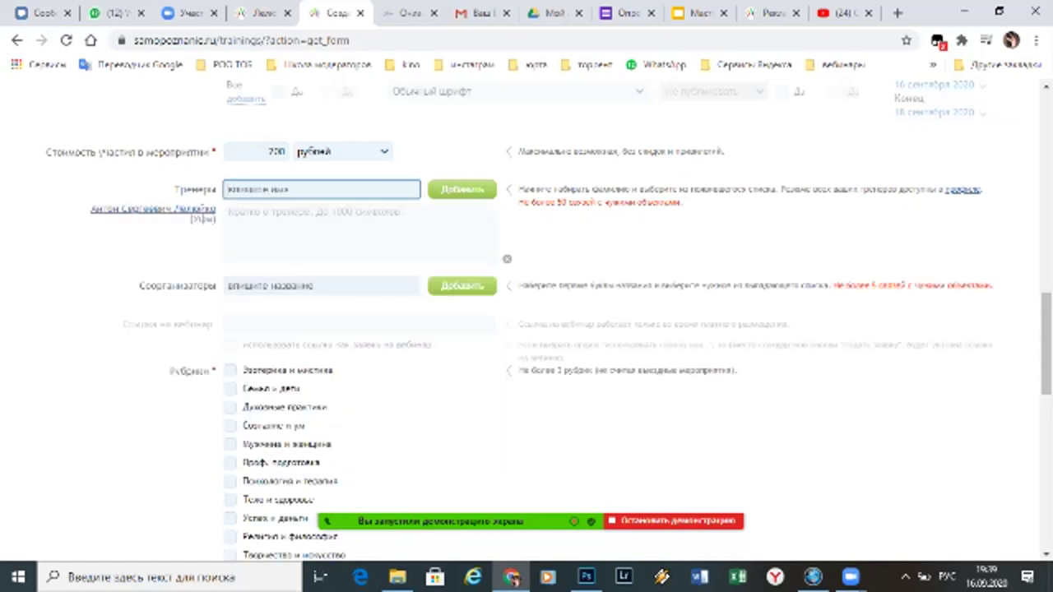
# Tick the Психология и терапия, Сознание и ум and Успех и деньги rubrics
pyautogui.click(321, 285)
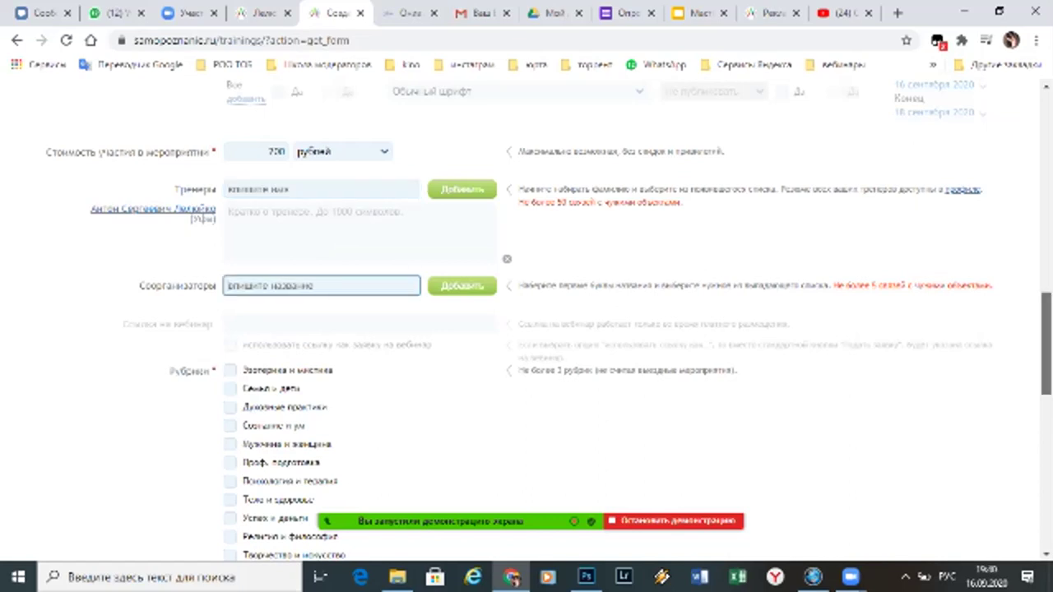
pyautogui.scroll(-4, 1046, 344)
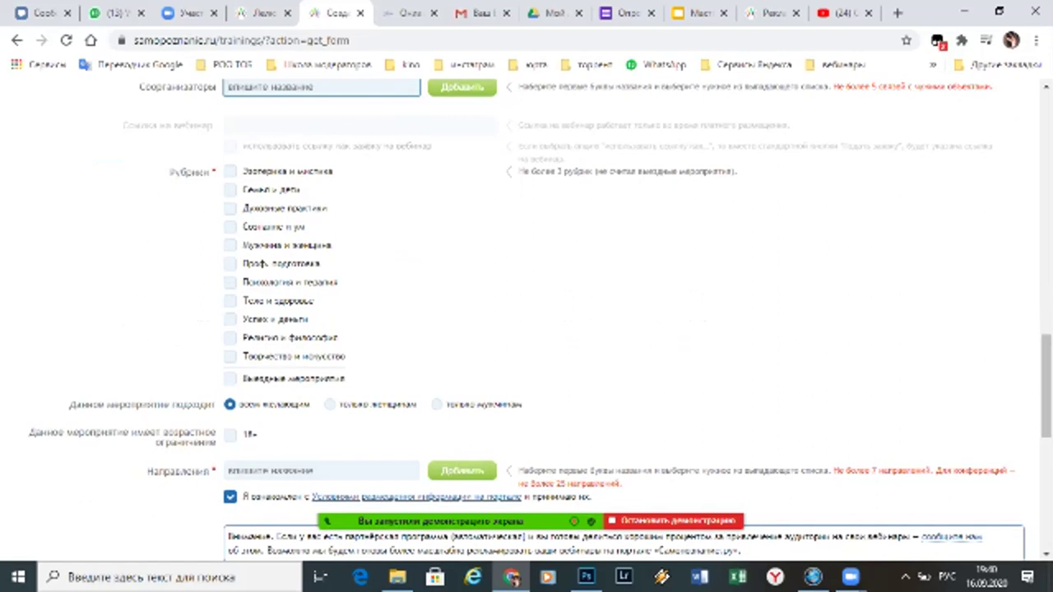
pyautogui.click(229, 282)
pyautogui.click(229, 227)
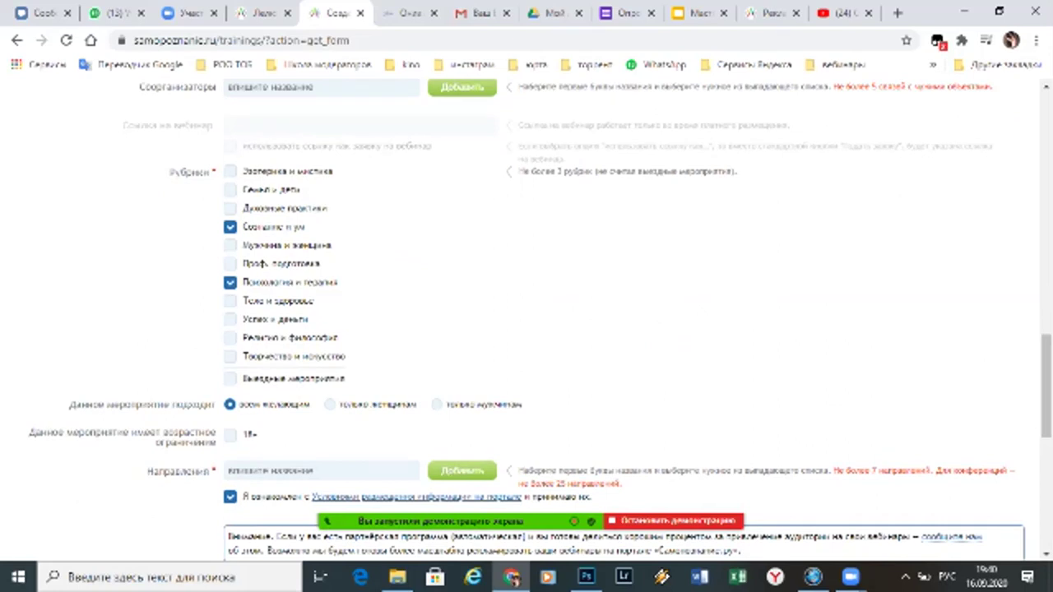
pyautogui.click(229, 320)
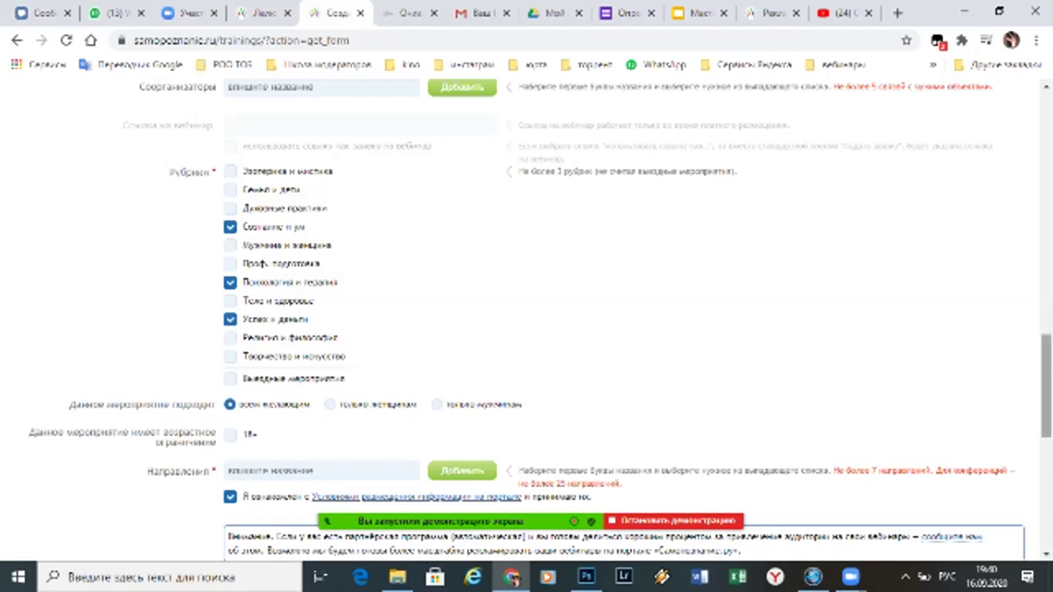
pyautogui.scroll(-3, 526, 321)
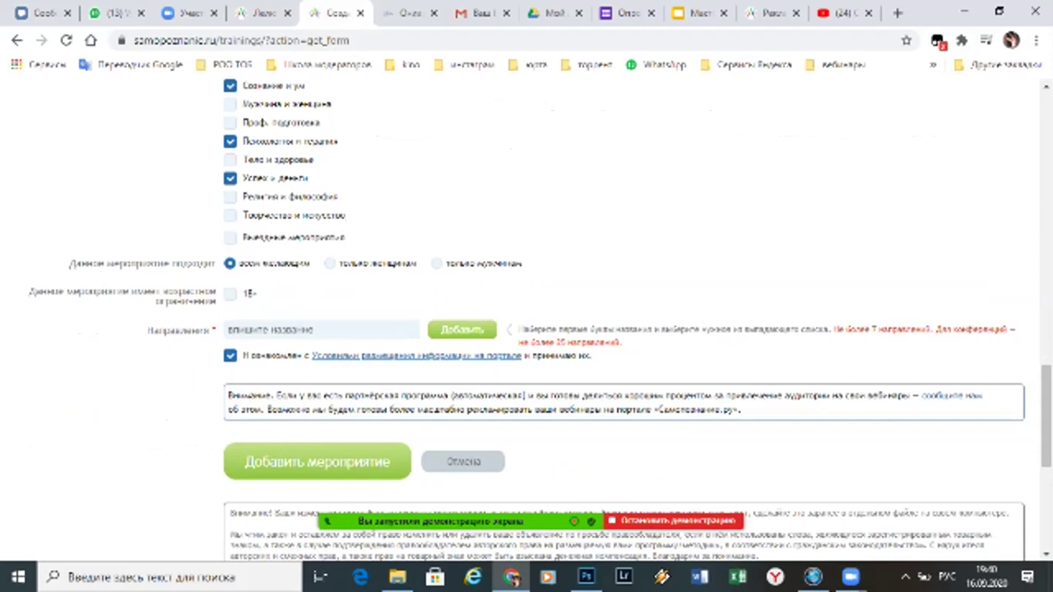
# Mark the event as 18+ and add Психология as a direction
pyautogui.click(230, 293)
pyautogui.click(320, 329)
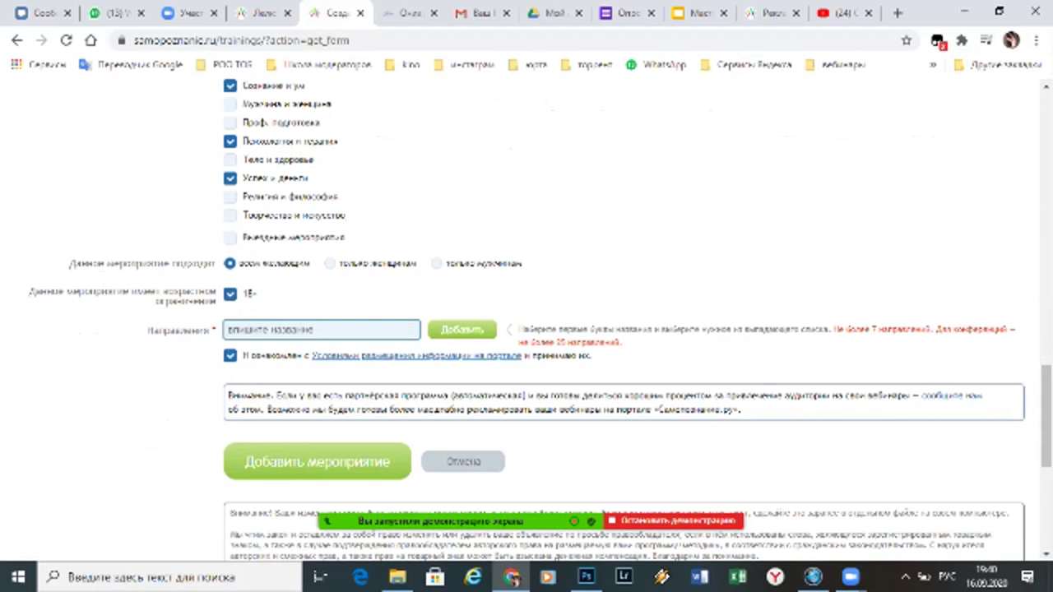
pyautogui.write('психолог')
pyautogui.press('BackSpace')
pyautogui.press('BackSpace')
pyautogui.press('BackSpace')
pyautogui.press('BackSpace')
pyautogui.write('ологи')
pyautogui.press('Down')
pyautogui.press('Down')
pyautogui.press('Down')
pyautogui.press('Down')
pyautogui.press('Down')
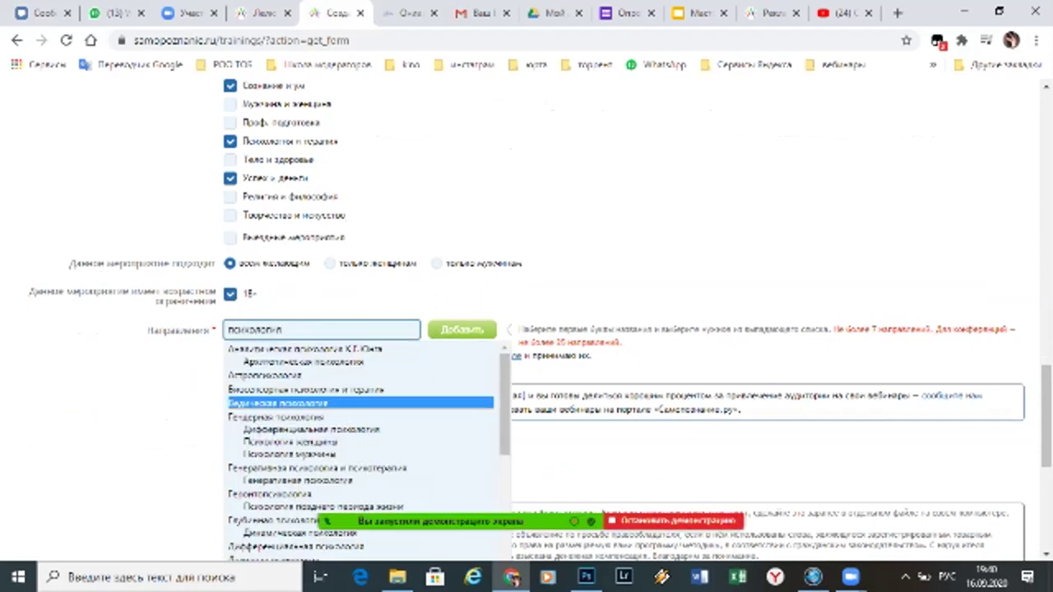
pyautogui.scroll(-3, 361, 460)
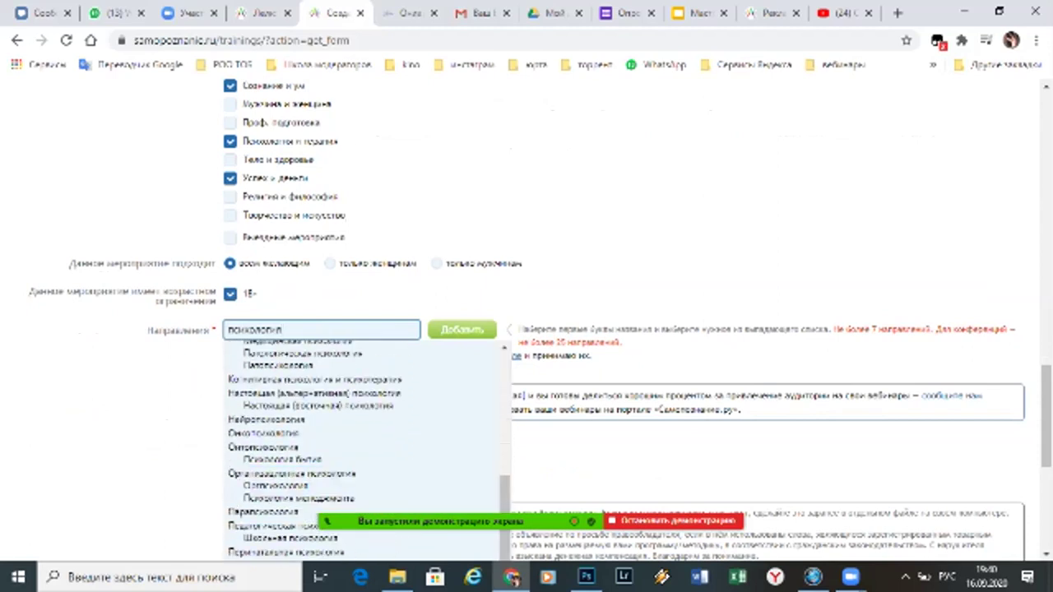
pyautogui.scroll(-2, 362, 461)
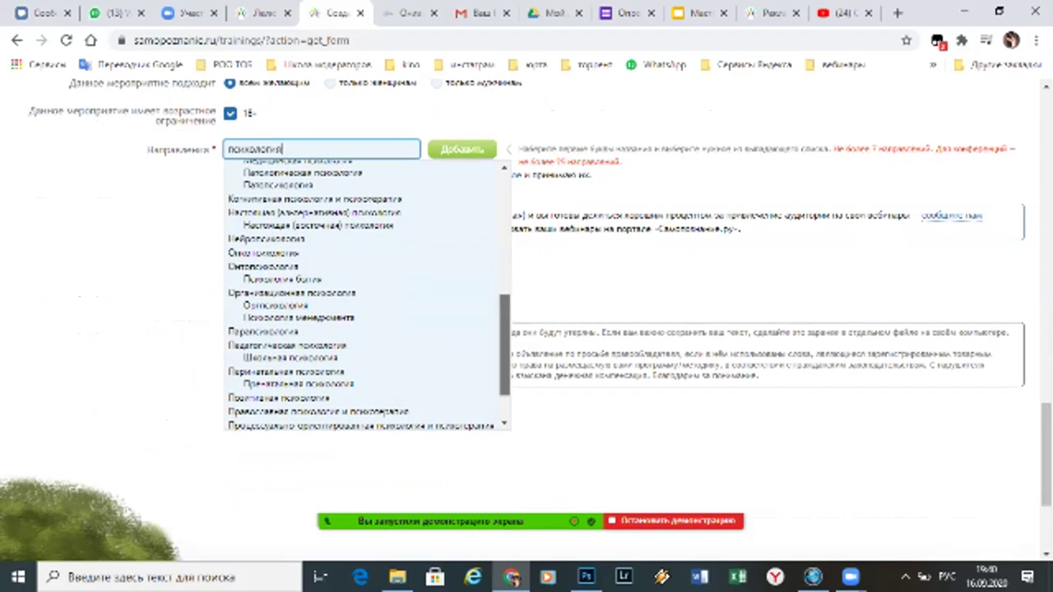
pyautogui.scroll(-2, 367, 296)
pyautogui.click(271, 381)
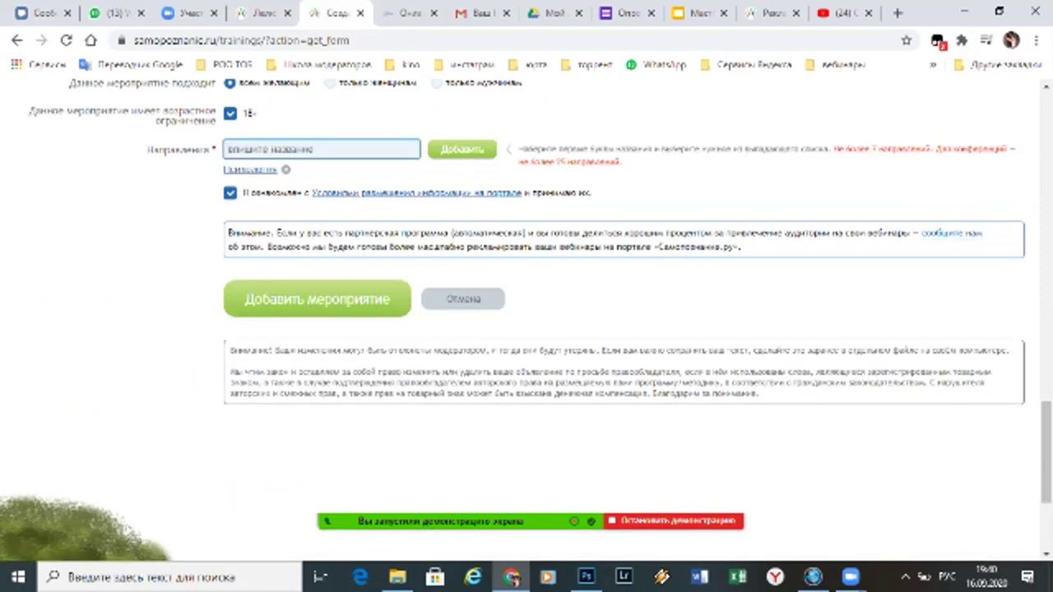
# Add Коучинг, Эзотерика and ThetaHealing directions and submit with Добавить мероприятие
pyautogui.write('коучинги')
pyautogui.press('BackSpace')
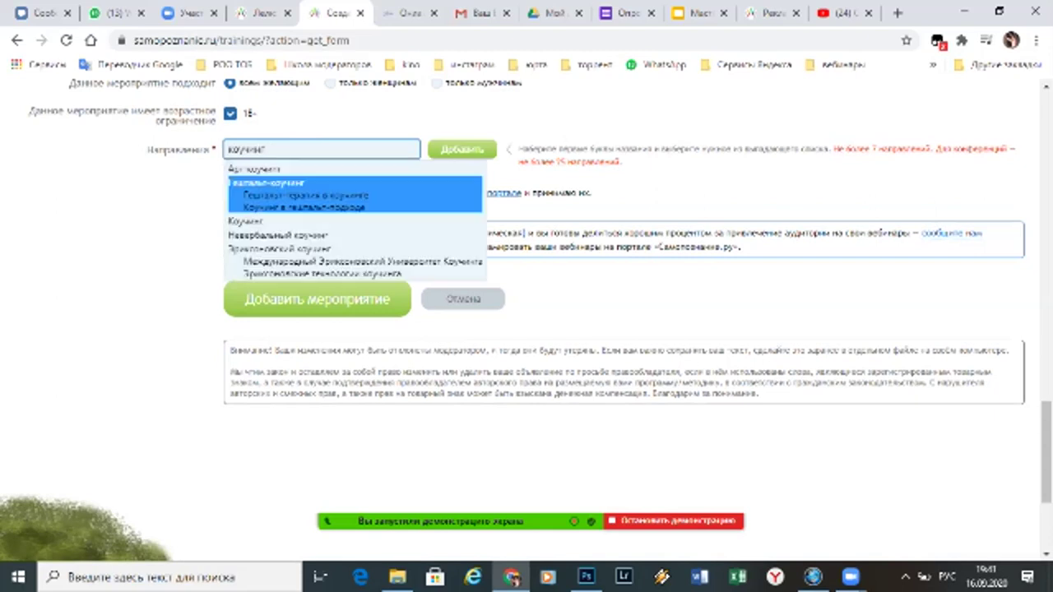
pyautogui.click(247, 169)
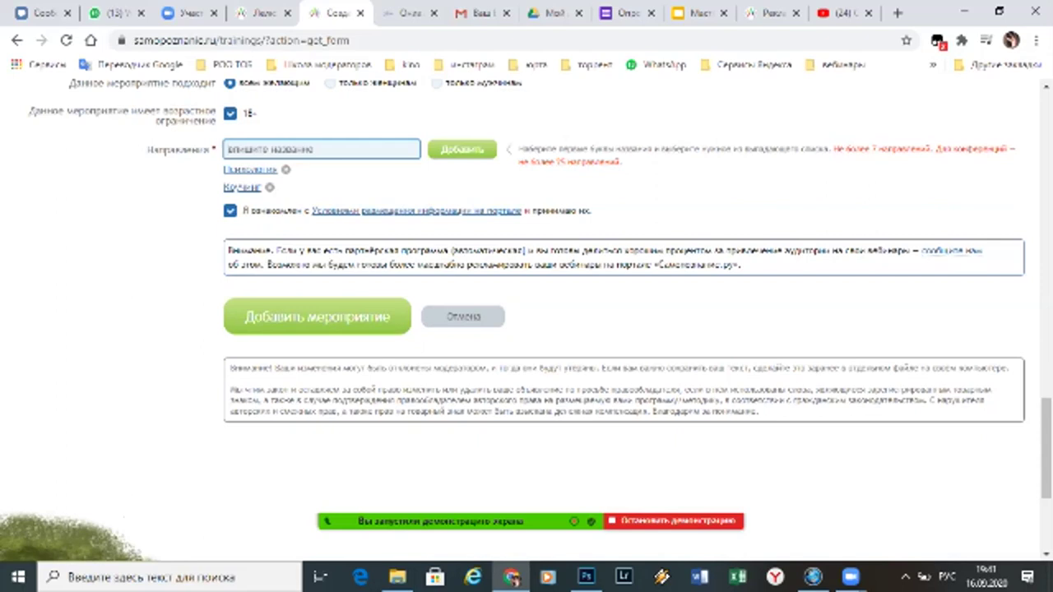
pyautogui.write('эзотерика')
pyautogui.press('Down')
pyautogui.press('Return')
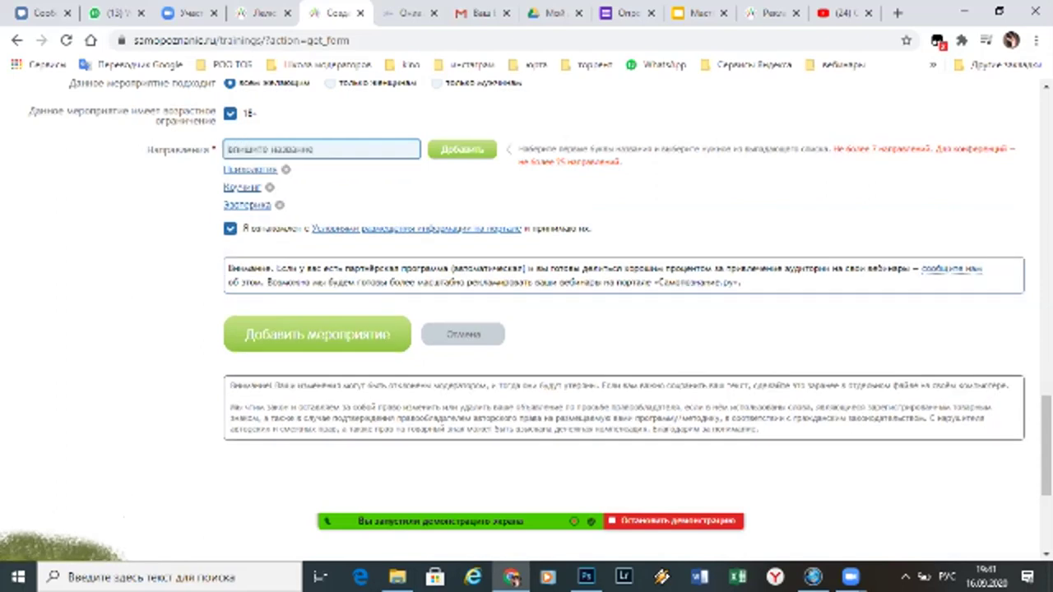
pyautogui.write('тета')
pyautogui.press('Down')
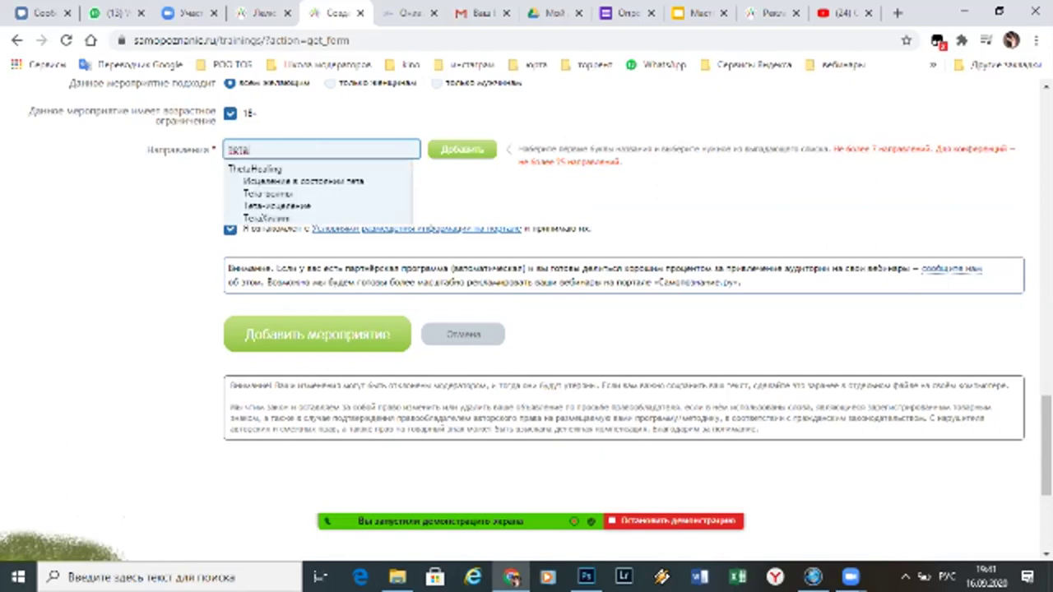
pyautogui.press('Return')
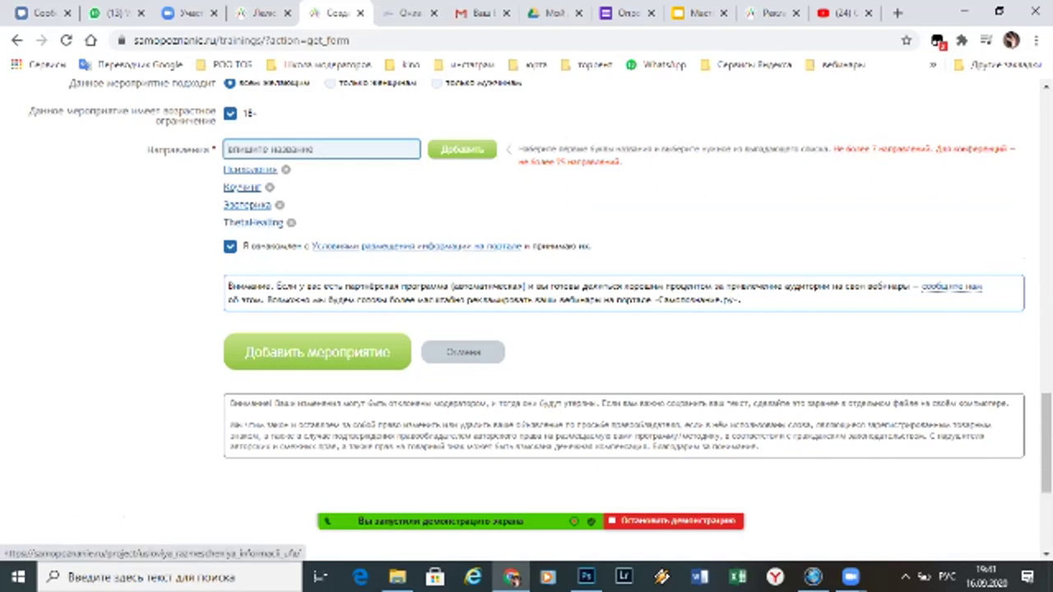
pyautogui.click(316, 352)
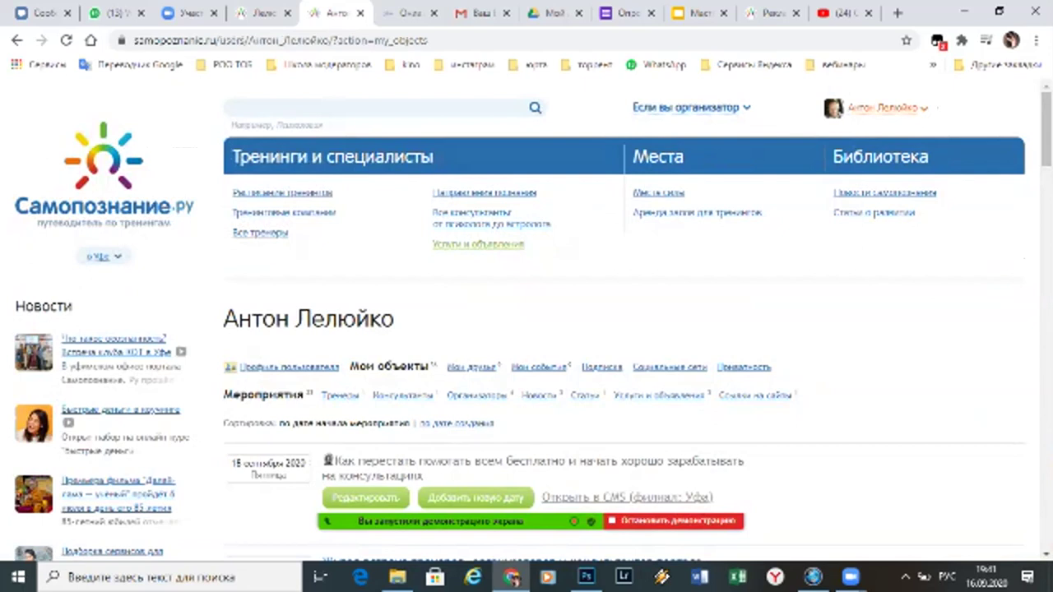
# Open Мои объекты from the user menu and scroll the Мероприятия list to the 18 сентября webinar
pyautogui.moveTo(884, 108)
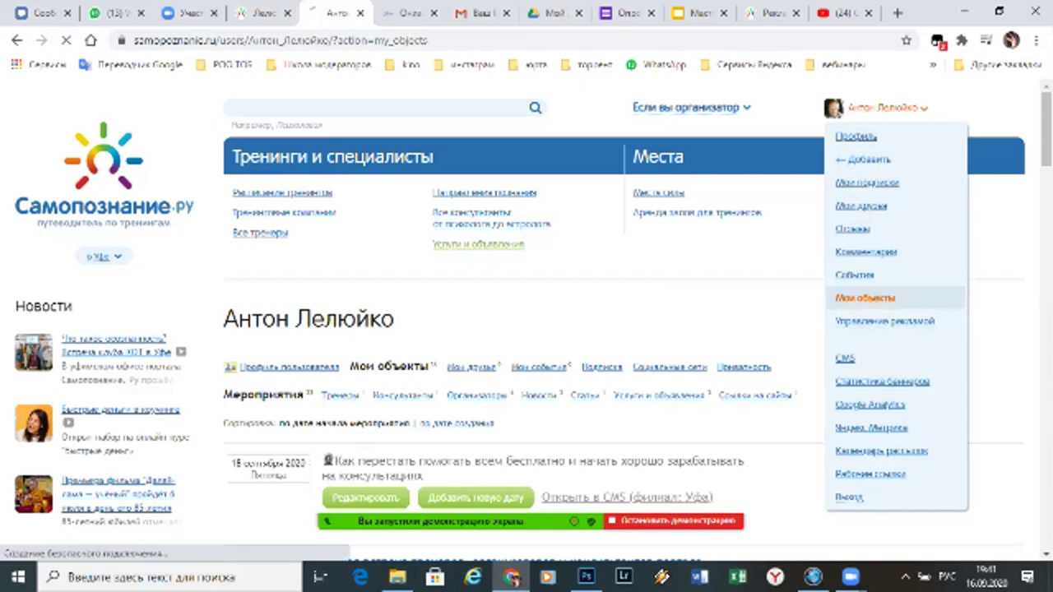
pyautogui.click(864, 298)
pyautogui.scroll(-3, 526, 329)
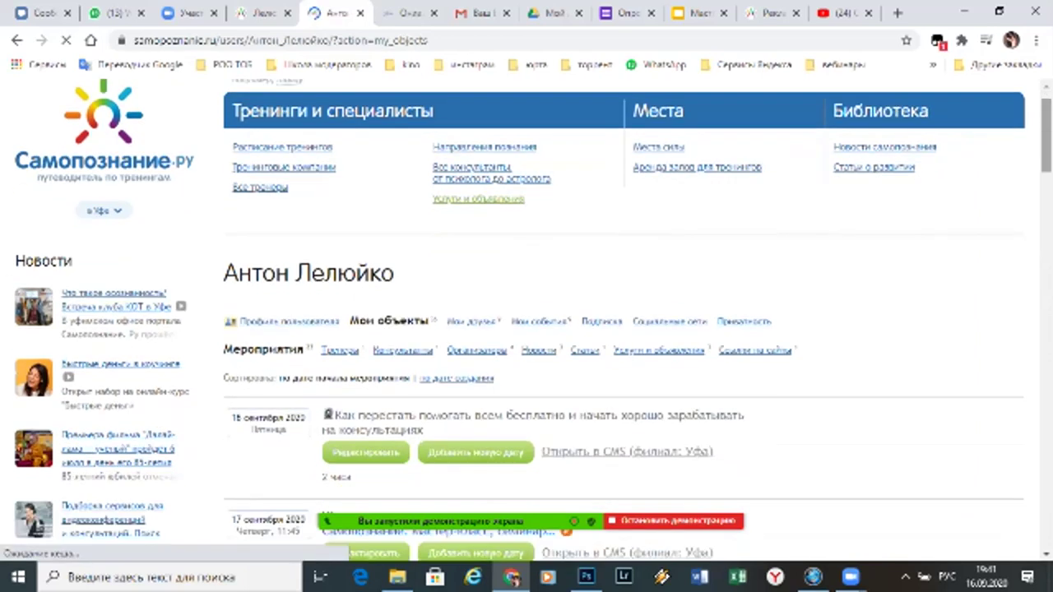
pyautogui.scroll(-1, 526, 329)
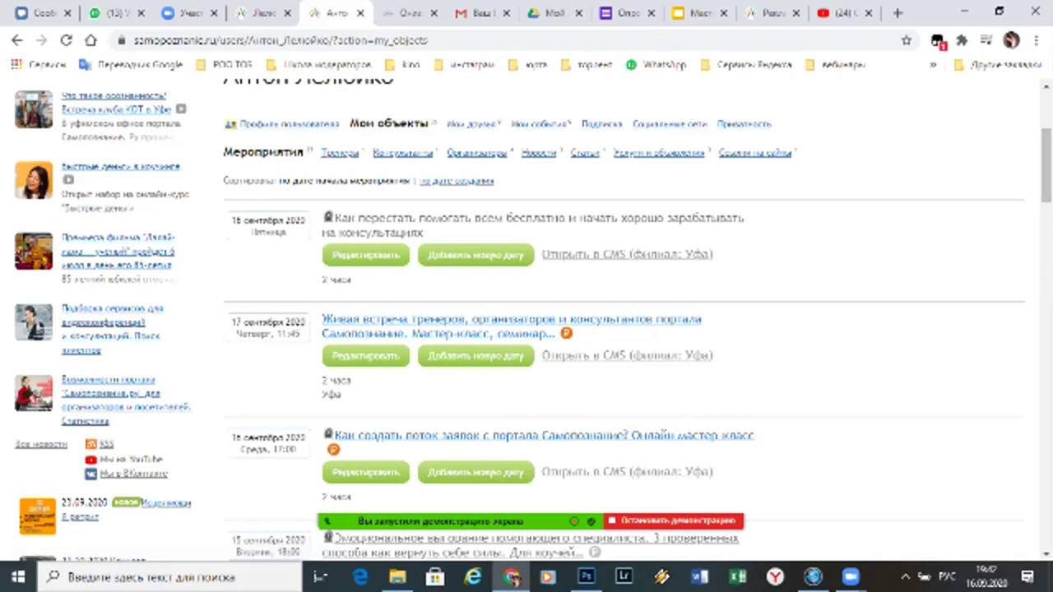
pyautogui.moveTo(223, 152); pyautogui.dragTo(306, 152)
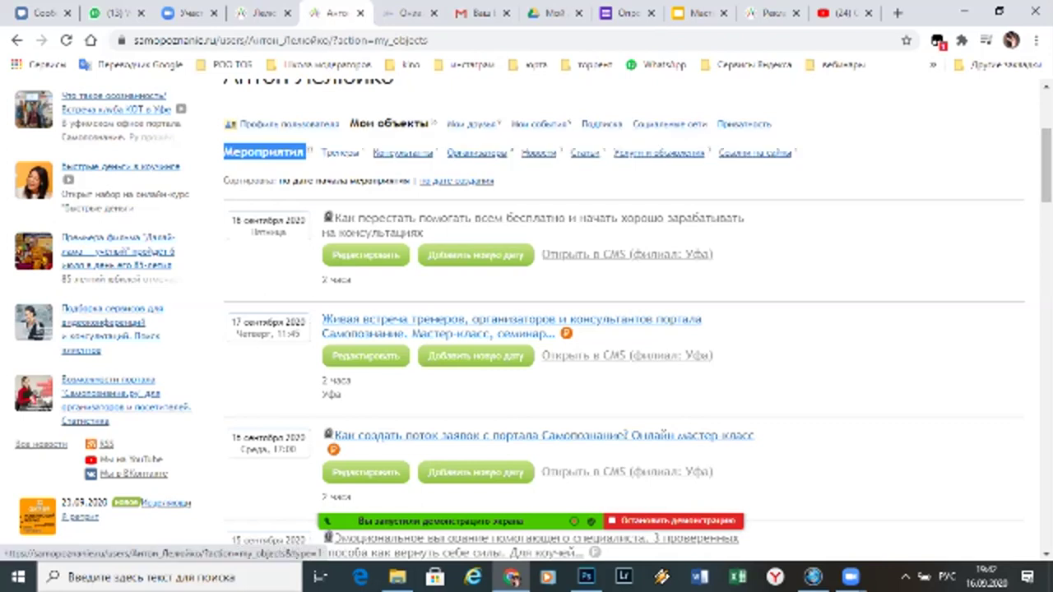
# Check the Тренеры and Консультанты categories, showing the one Уфа consultant profile
pyautogui.click(338, 152)
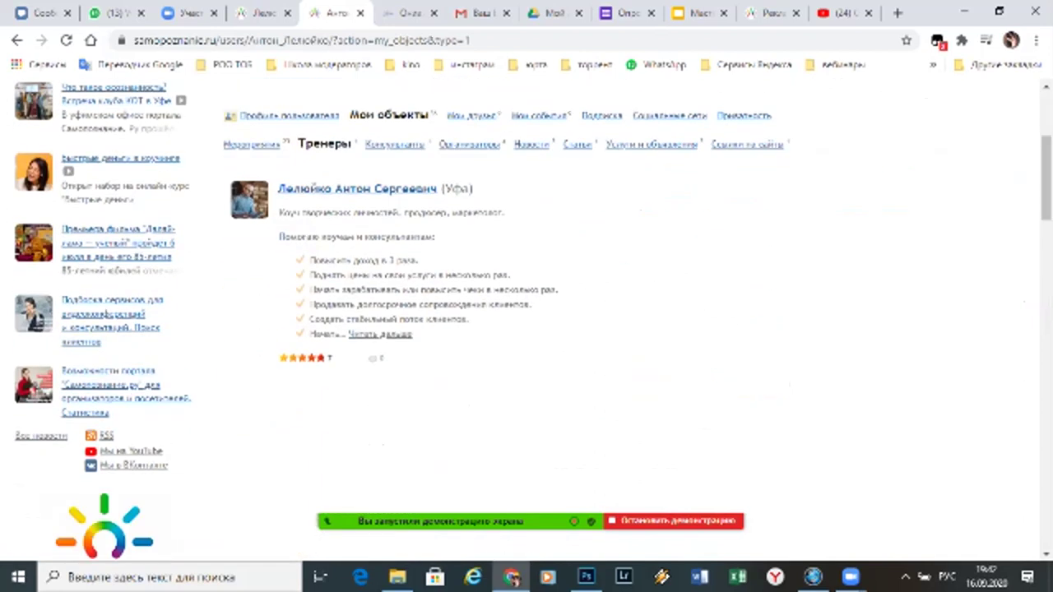
pyautogui.click(395, 144)
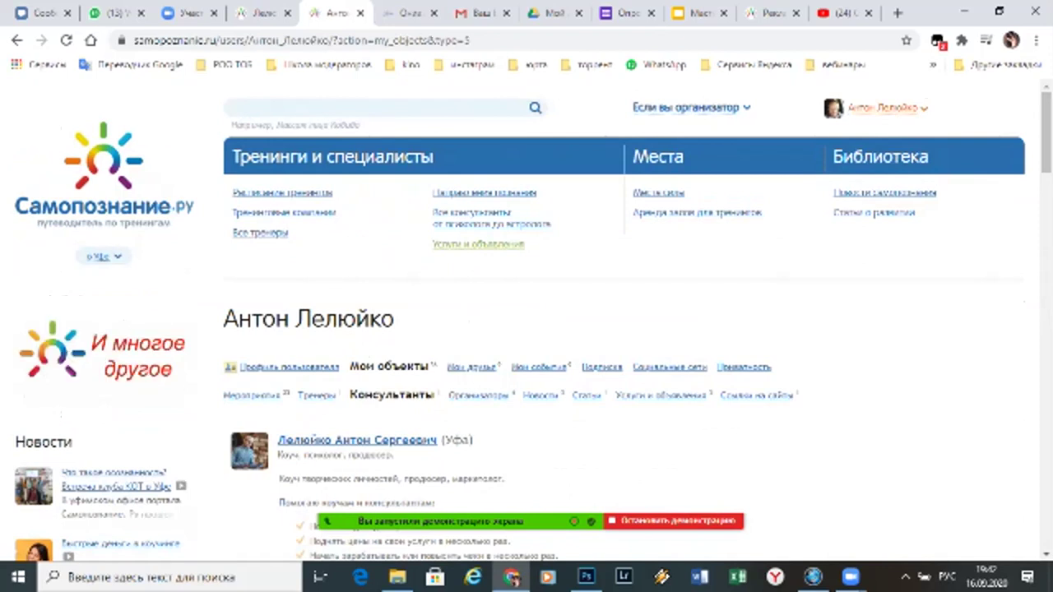
pyautogui.moveTo(884, 108)
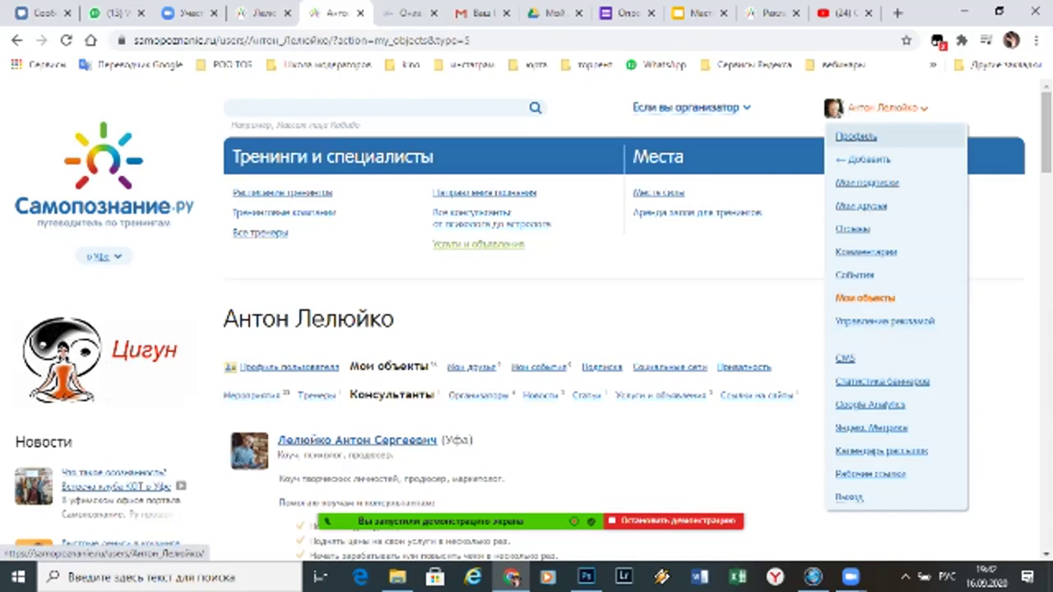
pyautogui.moveTo(863, 159)
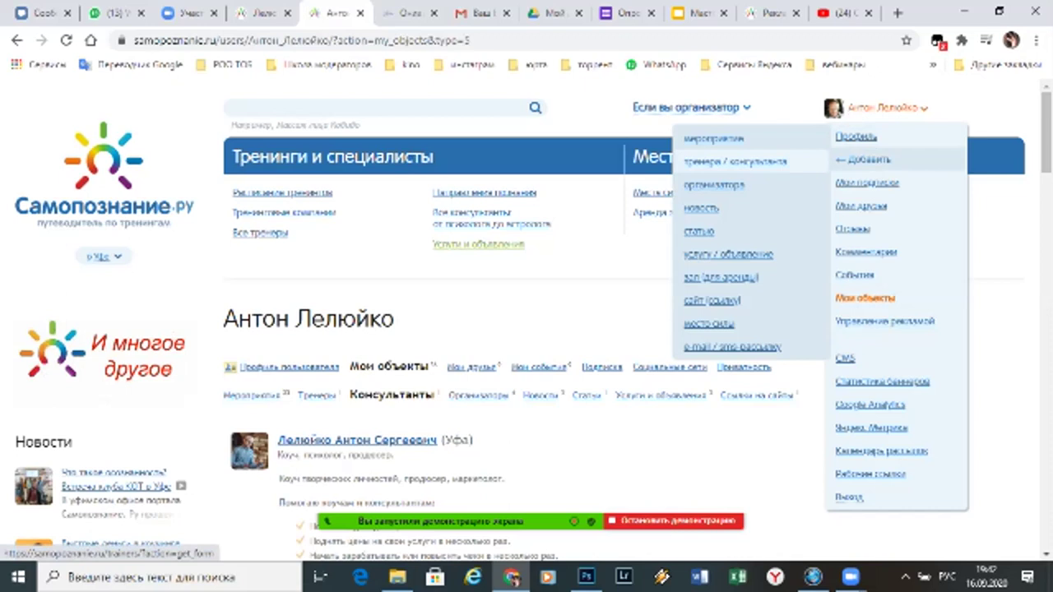
# Start a new trainer/consultant profile with surname 'Ваше Имя' and gender Мужчина
pyautogui.click(734, 162)
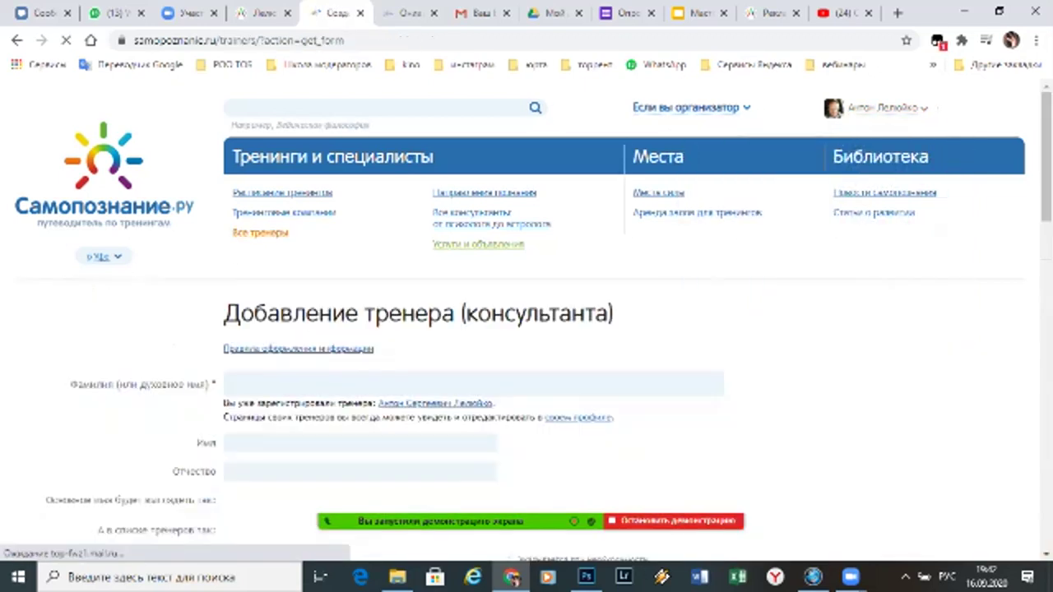
pyautogui.scroll(-2, 526, 329)
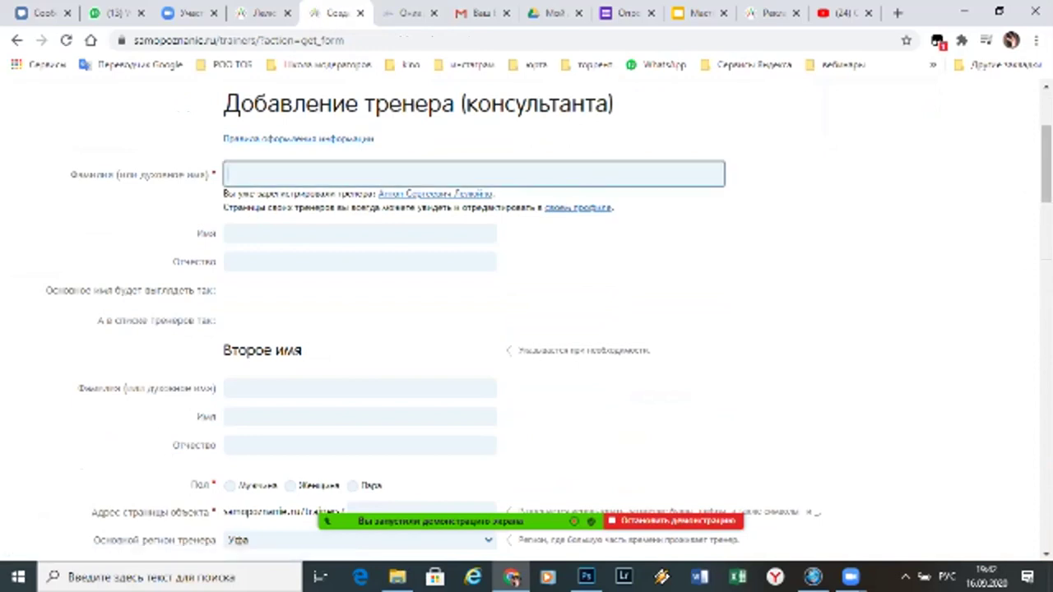
pyautogui.write('Ваше Имя')
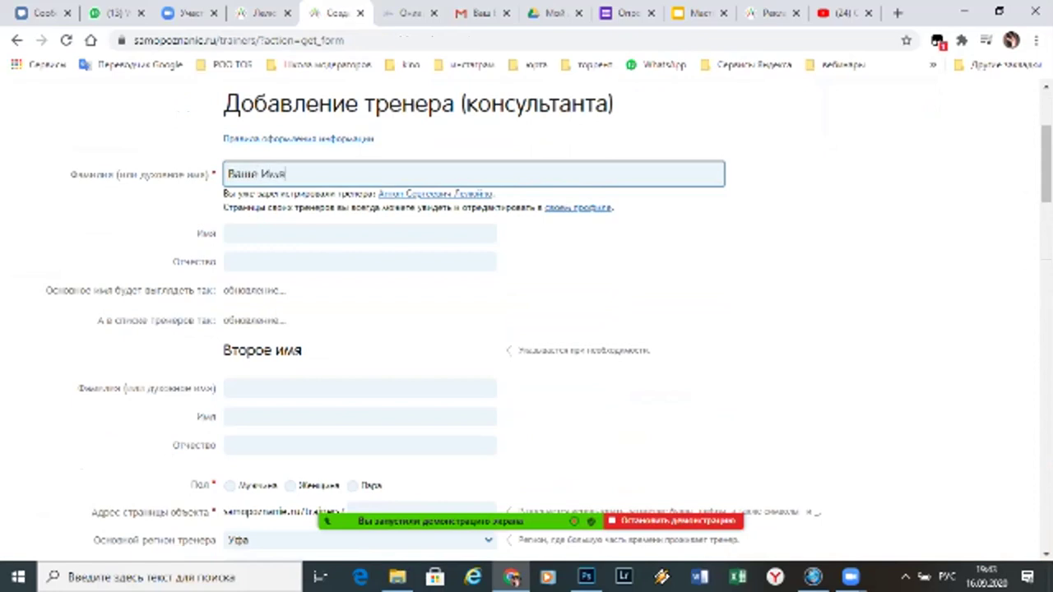
pyautogui.scroll(-1, 526, 329)
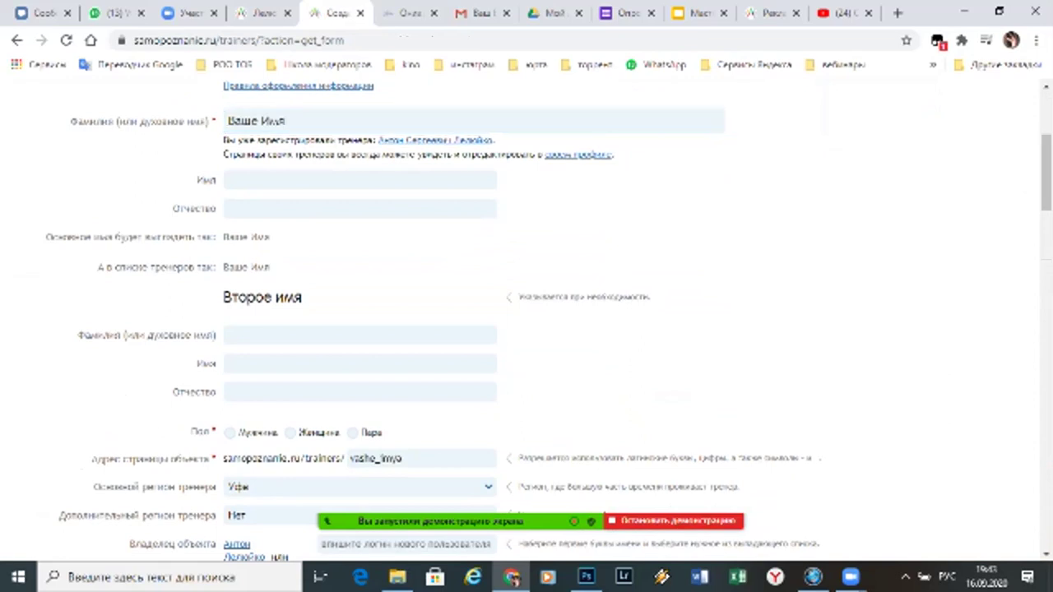
pyautogui.scroll(-4, 526, 329)
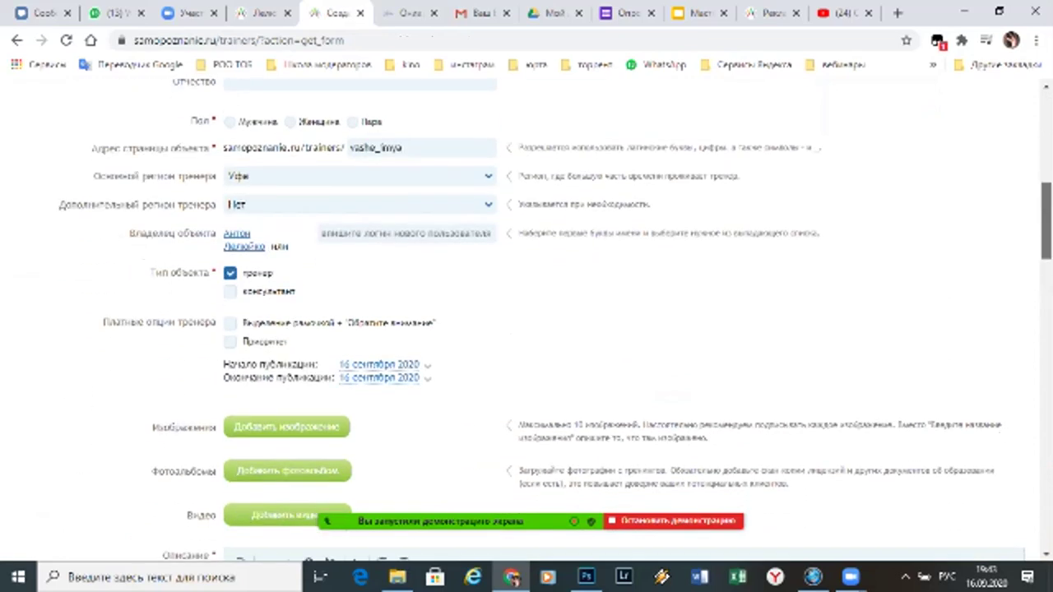
pyautogui.scroll(1, 527, 329)
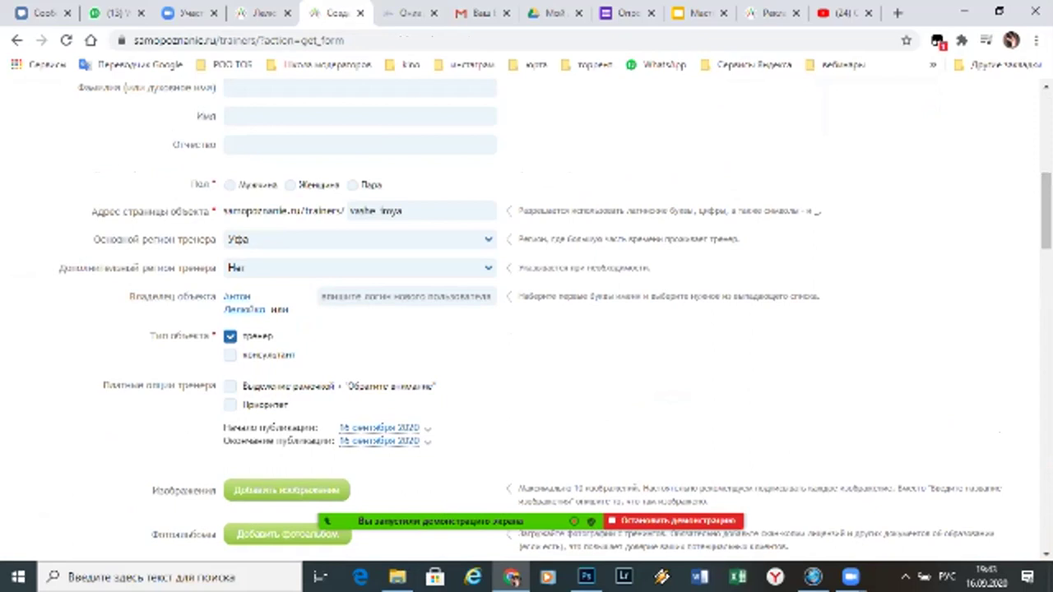
pyautogui.click(229, 185)
# Keep Уфа as main region, add Анапа as additional region, and tick консультант
pyautogui.click(359, 239)
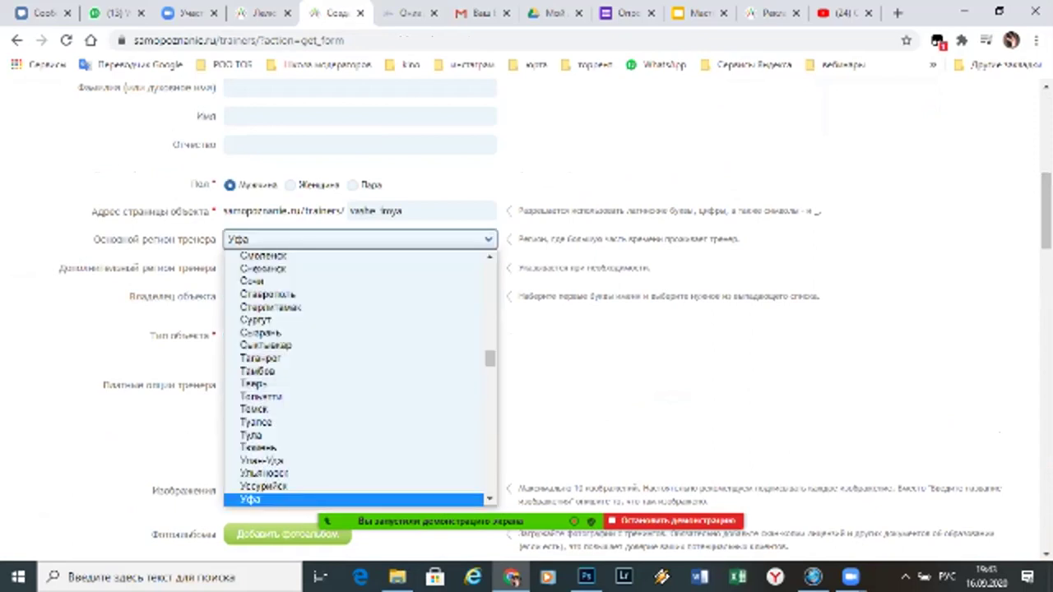
pyautogui.press('Return')
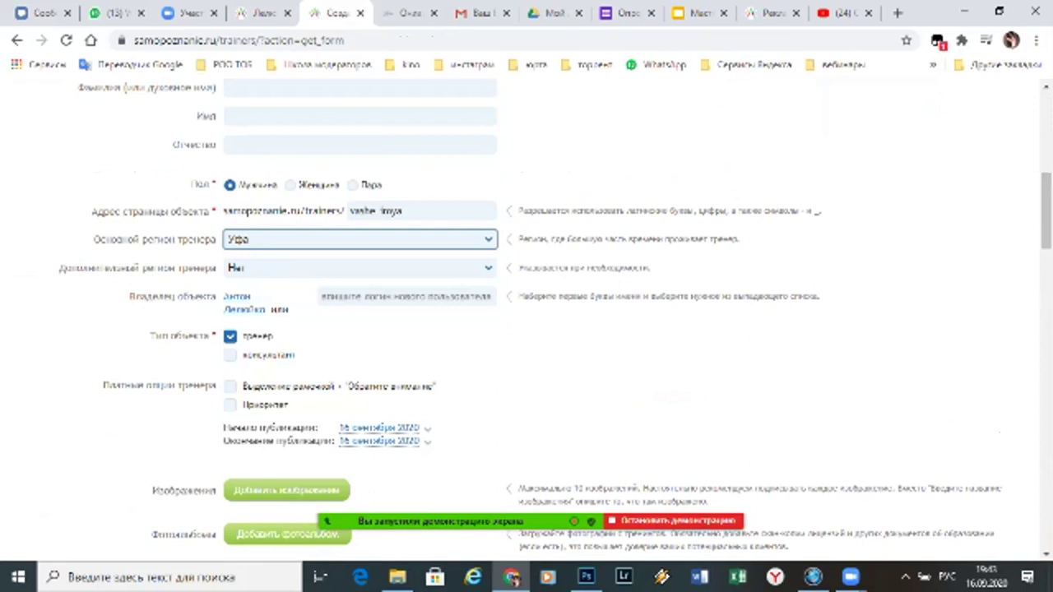
pyautogui.click(360, 267)
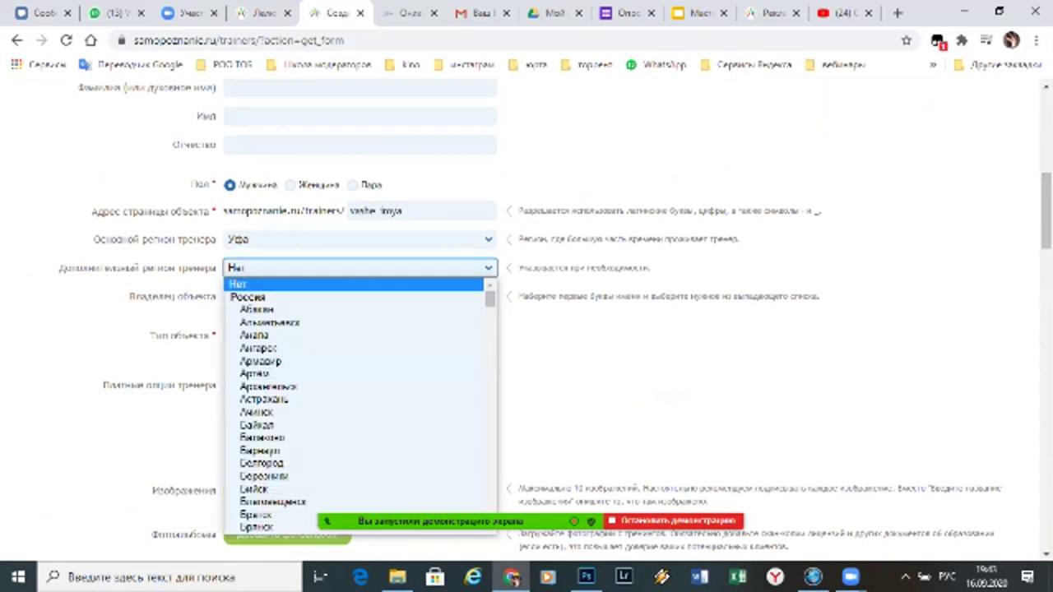
pyautogui.press('Down')
pyautogui.press('Down')
pyautogui.press('Down')
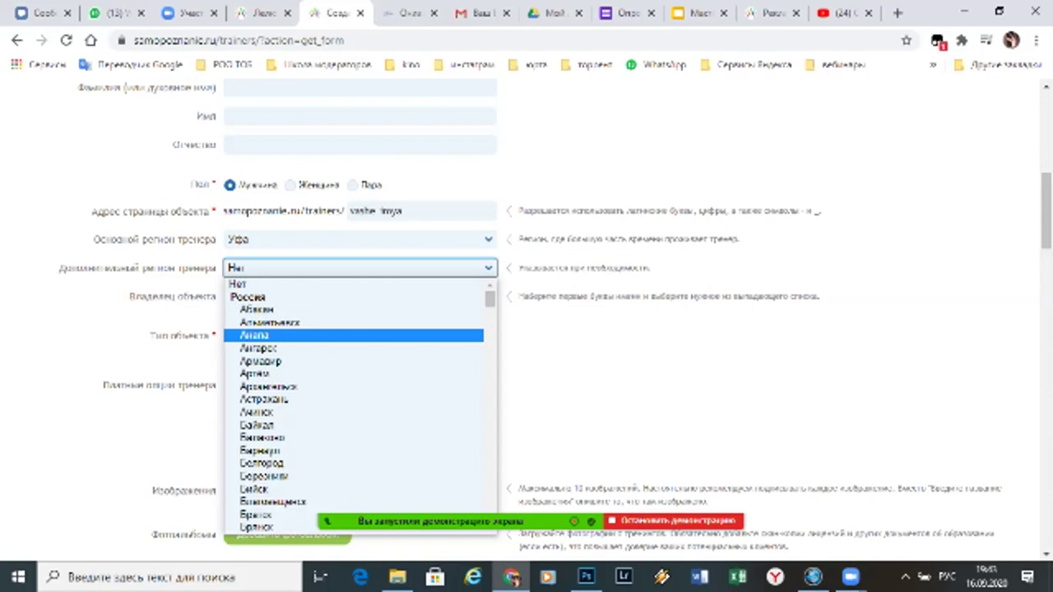
pyautogui.press('Return')
pyautogui.scroll(-2, 526, 321)
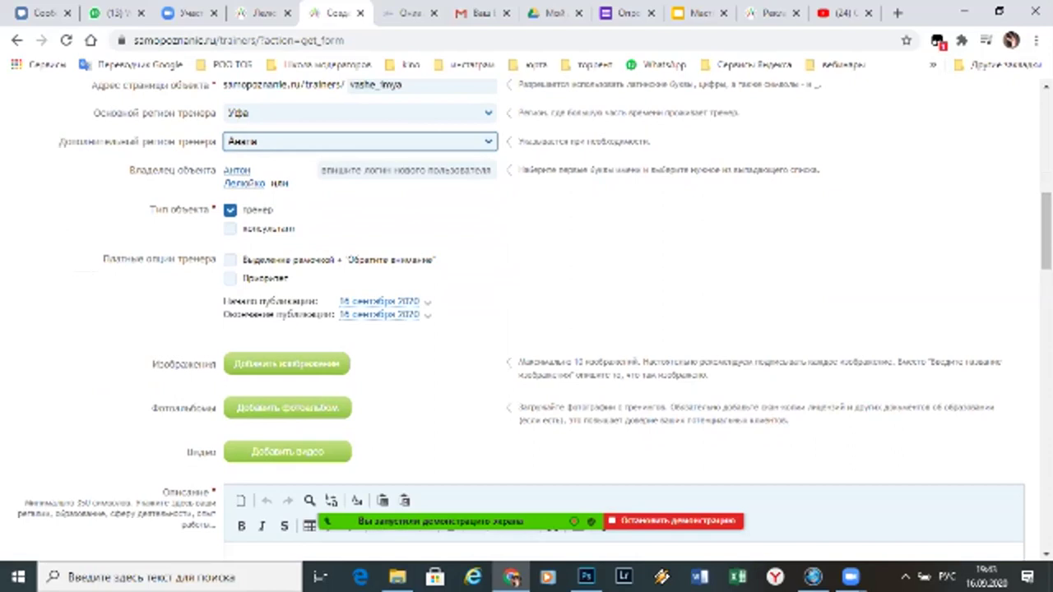
pyautogui.click(407, 170)
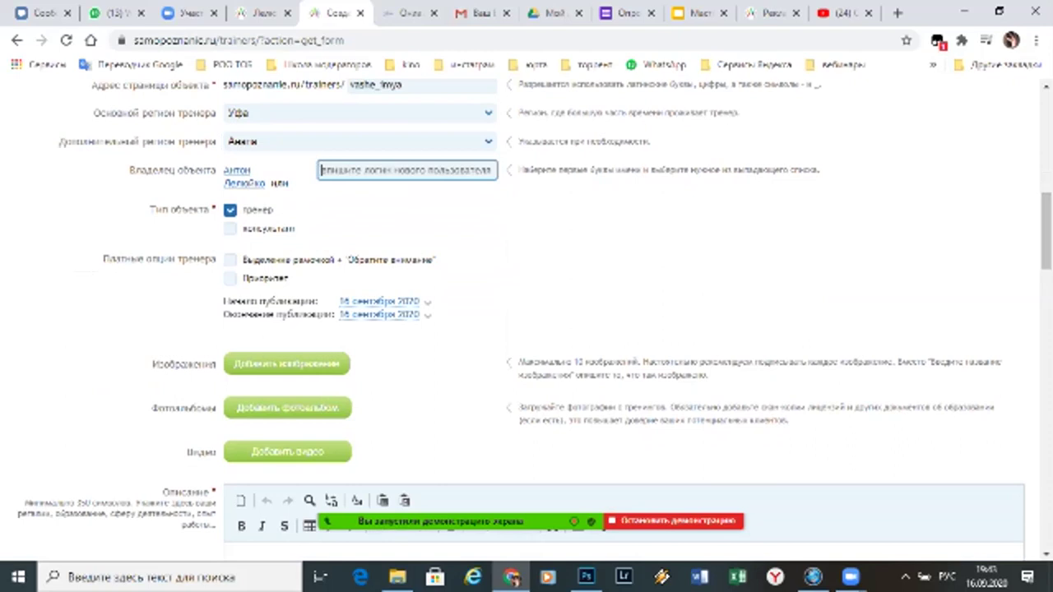
pyautogui.moveTo(215, 210); pyautogui.dragTo(149, 210)
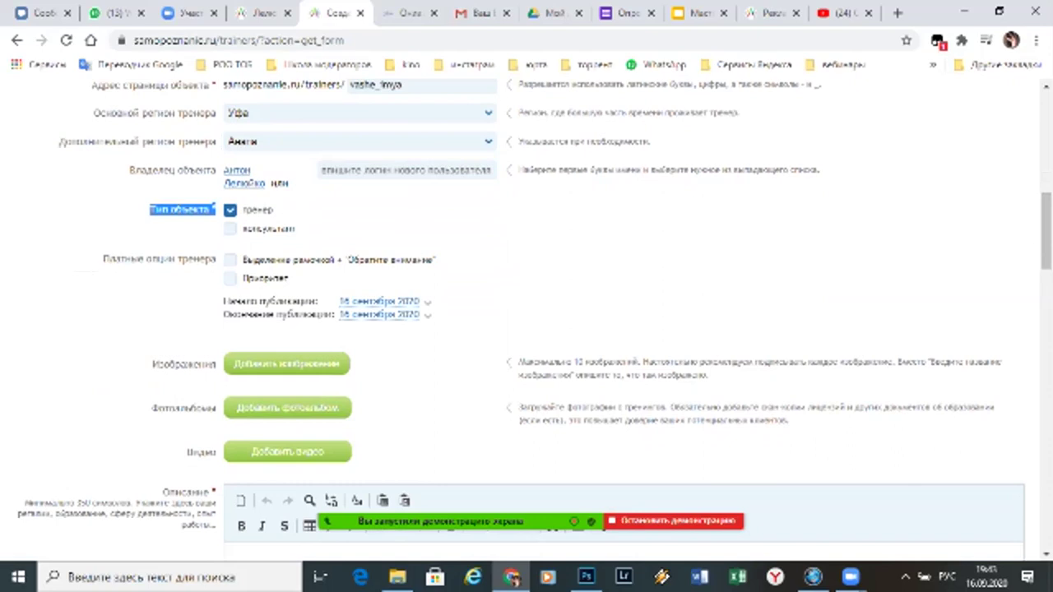
pyautogui.click(230, 228)
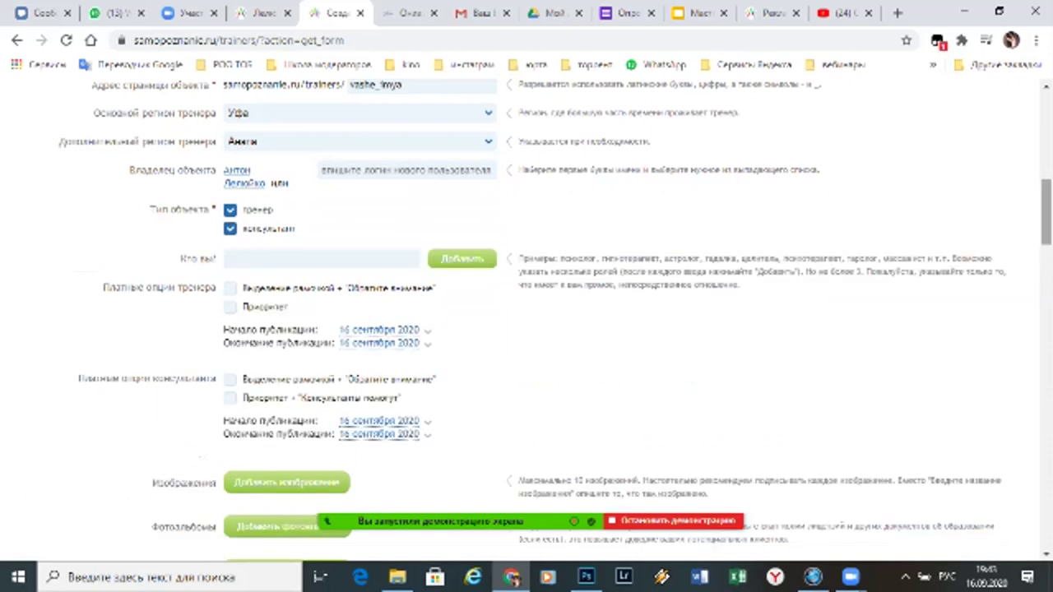
pyautogui.scroll(-2, 527, 321)
# Add бизнес-психолог and «бизнес и life коуч» to the Кто вы? roles
pyautogui.click(321, 163)
pyautogui.write('психолог')
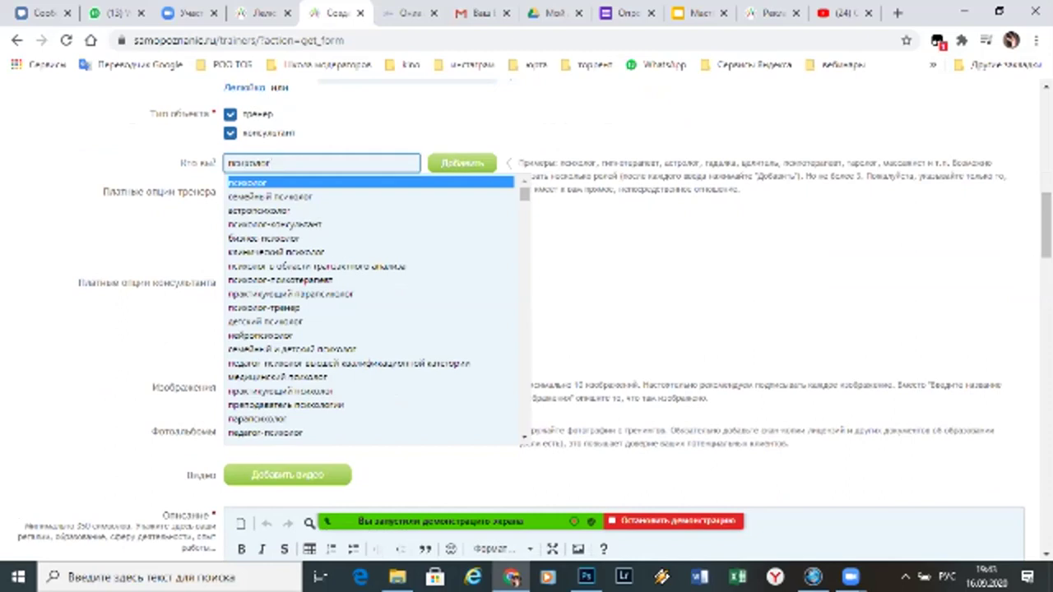
pyautogui.press('Down')
pyautogui.press('Down')
pyautogui.press('Down')
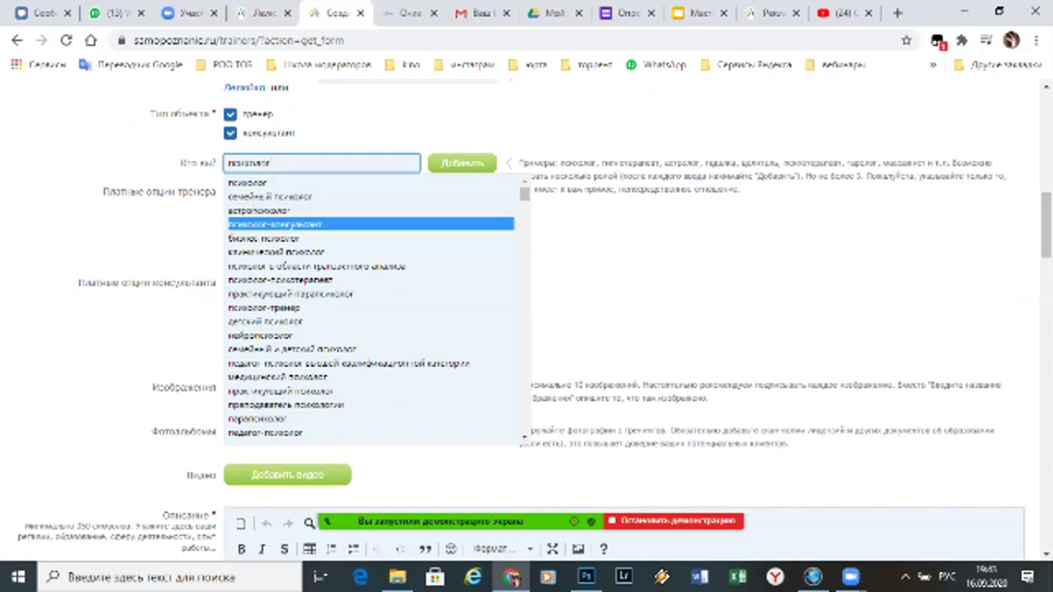
pyautogui.press('Down')
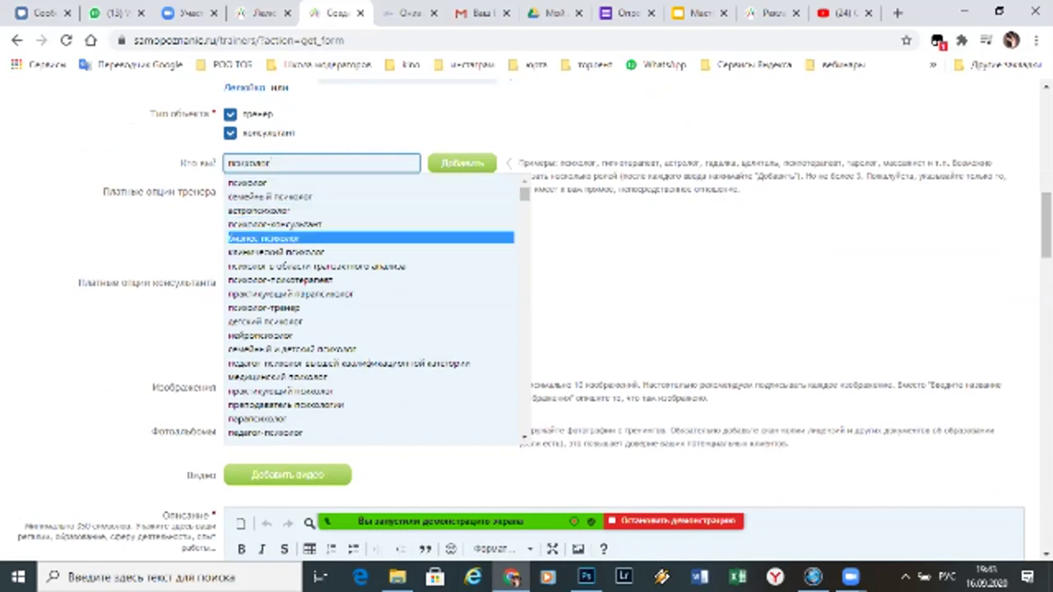
pyautogui.press('Return')
pyautogui.write('коуч')
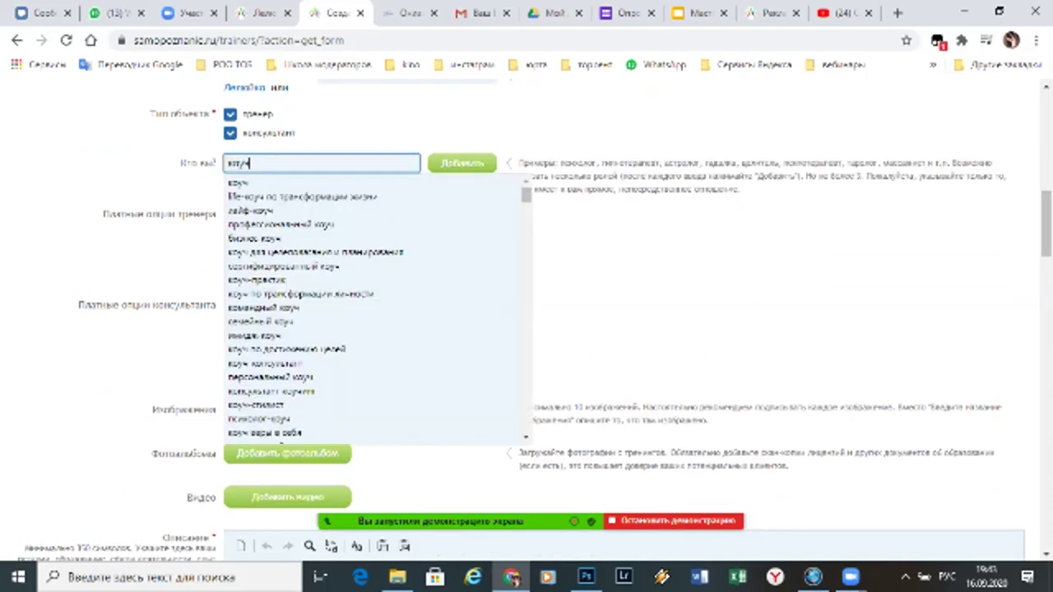
pyautogui.press('Down')
pyautogui.press('Down')
pyautogui.press('Down')
pyautogui.press('Down')
pyautogui.press('Down')
pyautogui.press('Down')
pyautogui.press('Down')
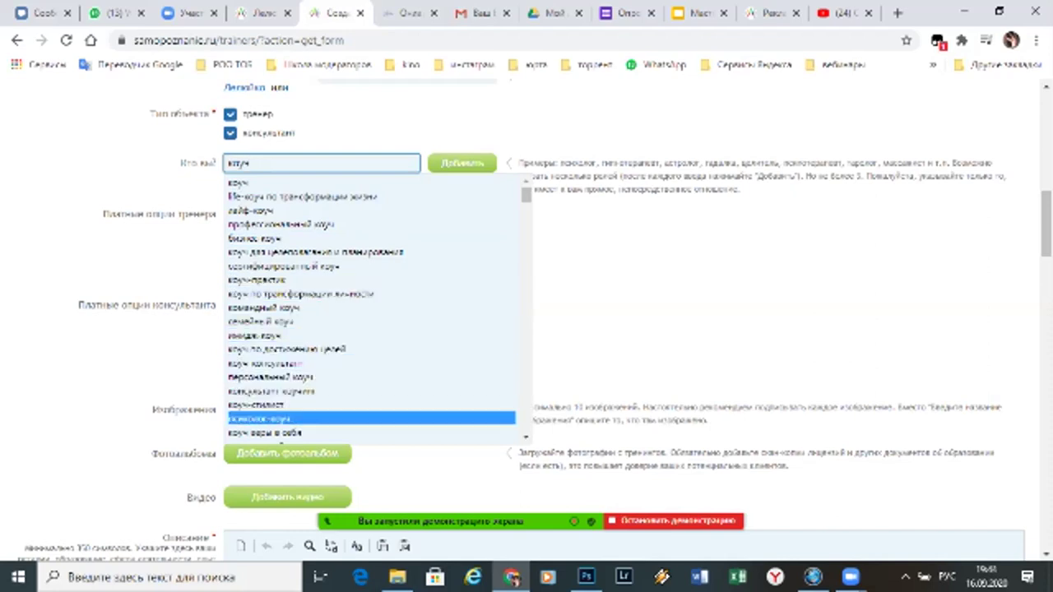
pyautogui.scroll(-6, 378, 310)
pyautogui.scroll(-3, 379, 310)
pyautogui.scroll(-10, 378, 310)
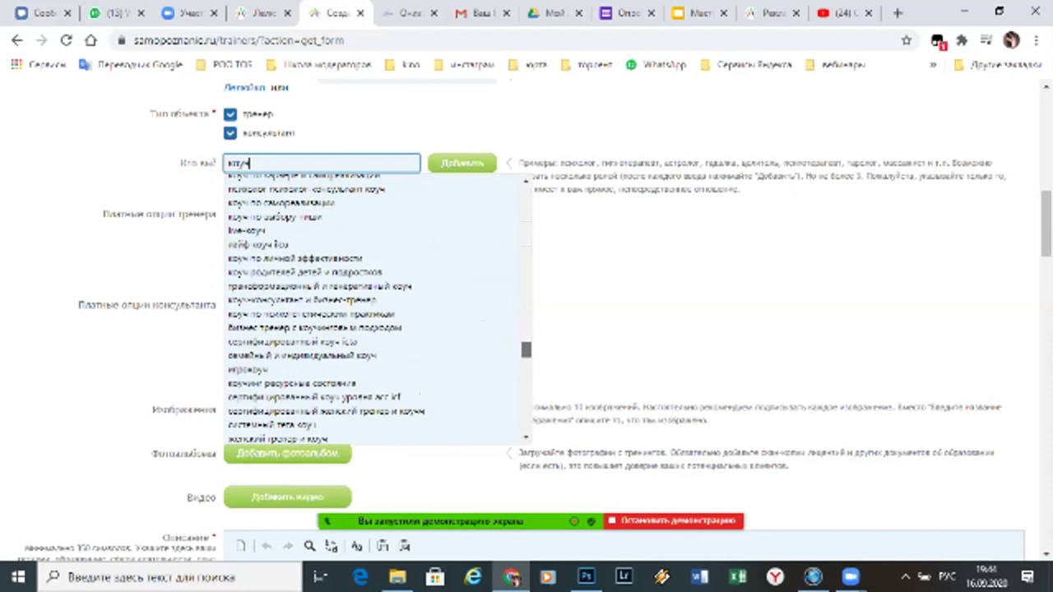
pyautogui.scroll(-3, 370, 365)
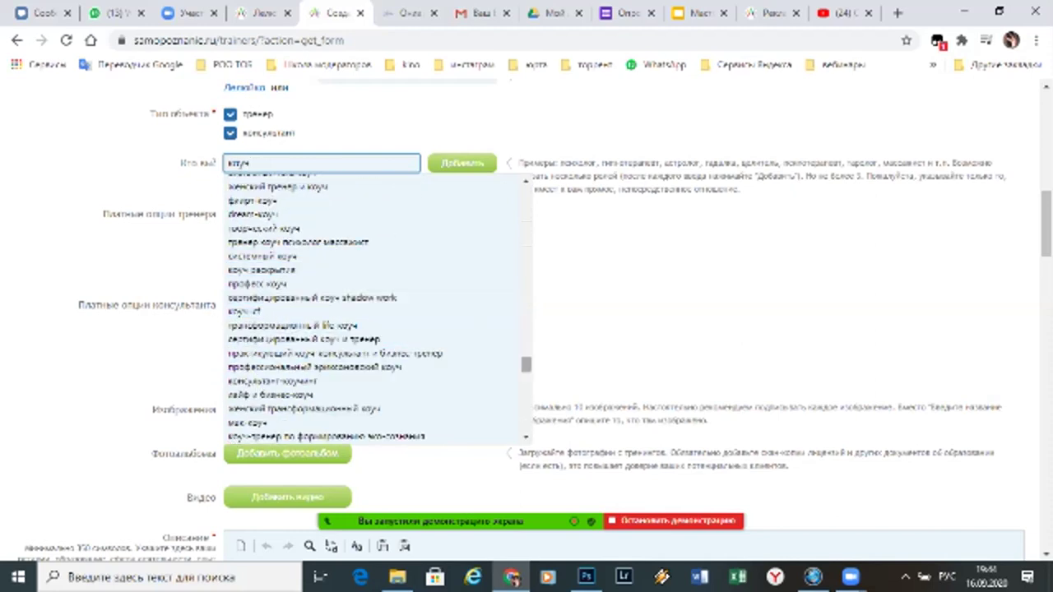
pyautogui.scroll(-3, 378, 309)
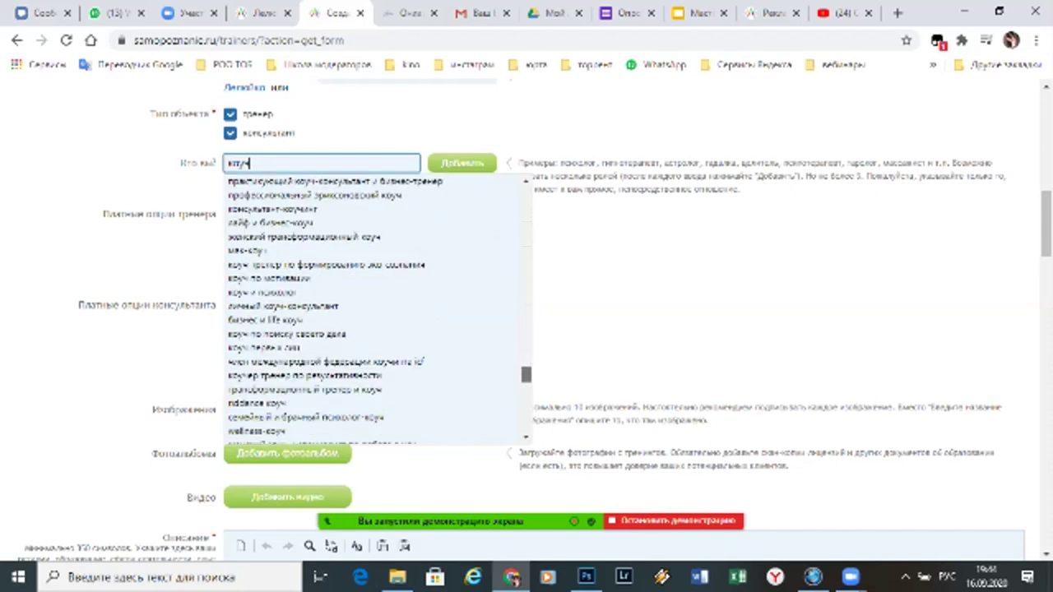
pyautogui.click(267, 319)
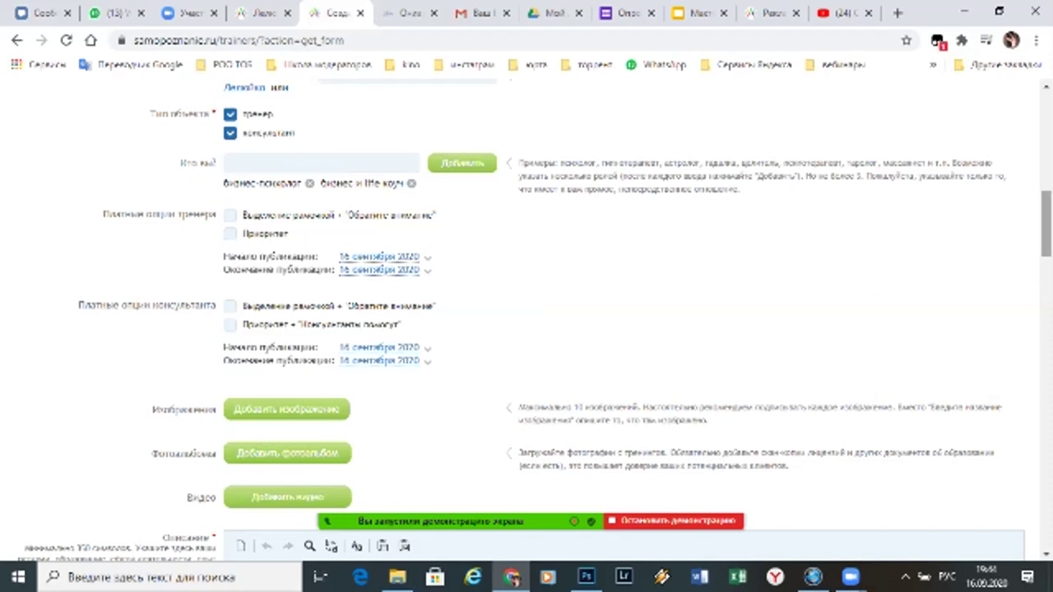
# Cancel the image file dialog and switch to the tab with the existing organizer profile
pyautogui.scroll(-3, 526, 321)
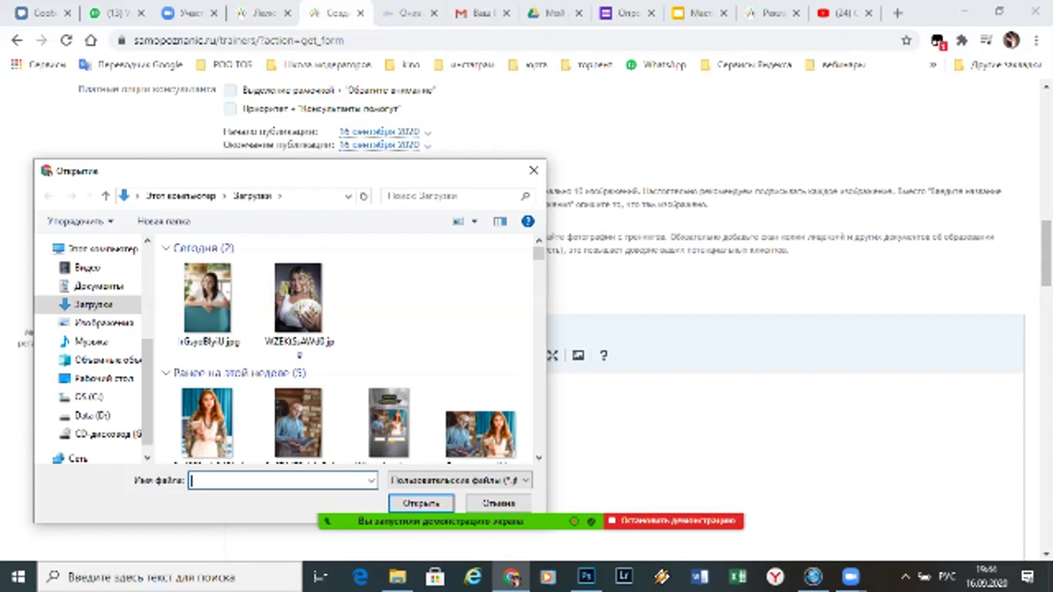
pyautogui.press('Escape')
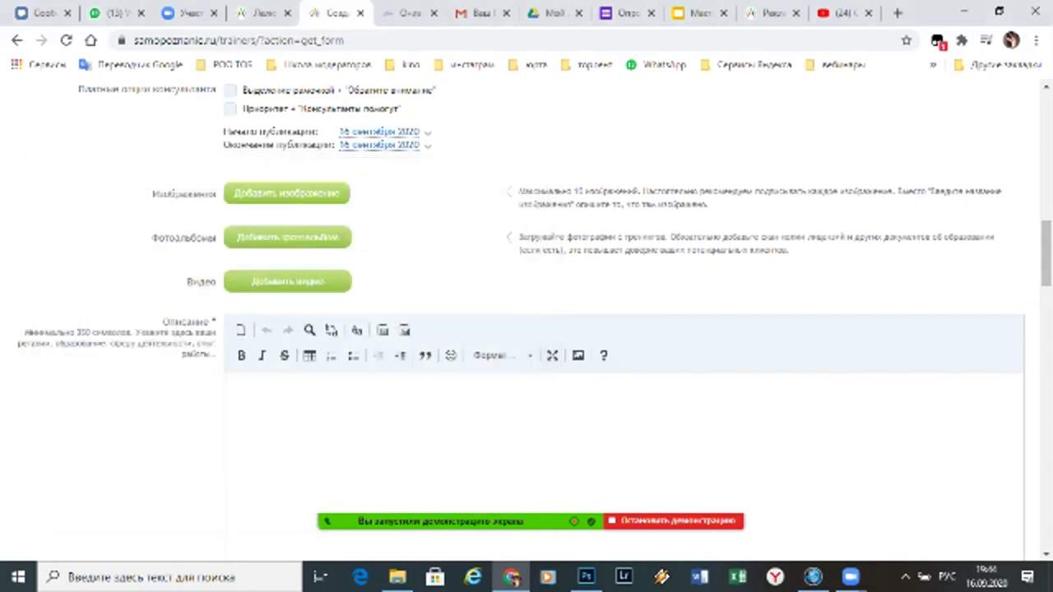
pyautogui.scroll(-3, 625, 329)
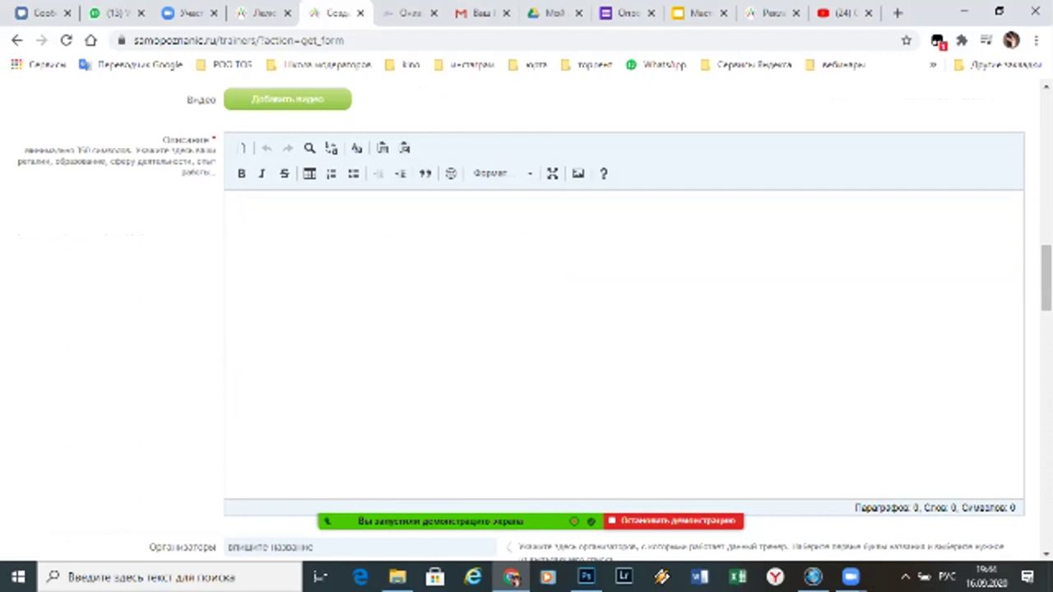
pyautogui.click(263, 12)
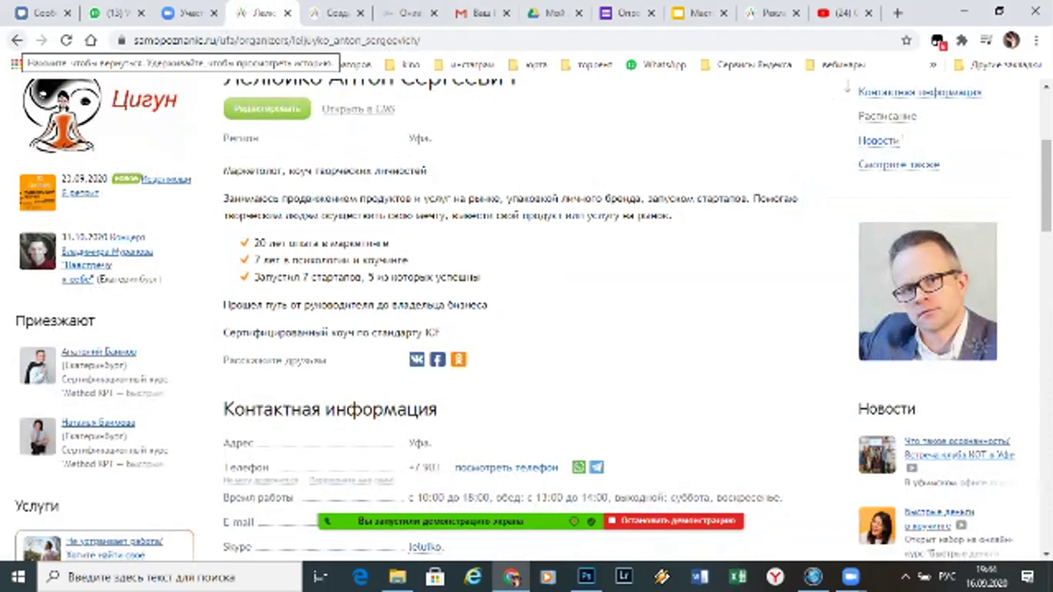
# Go back to Мои объекты and open the «Ваше Имя» organizer from Организаторы
pyautogui.click(16, 39)
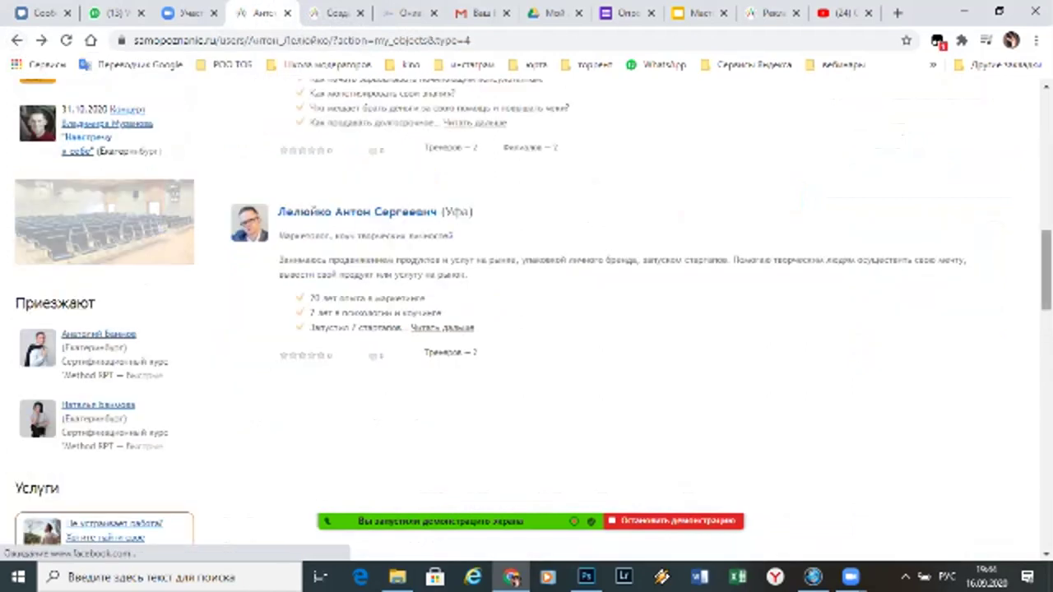
pyautogui.scroll(10, 526, 320)
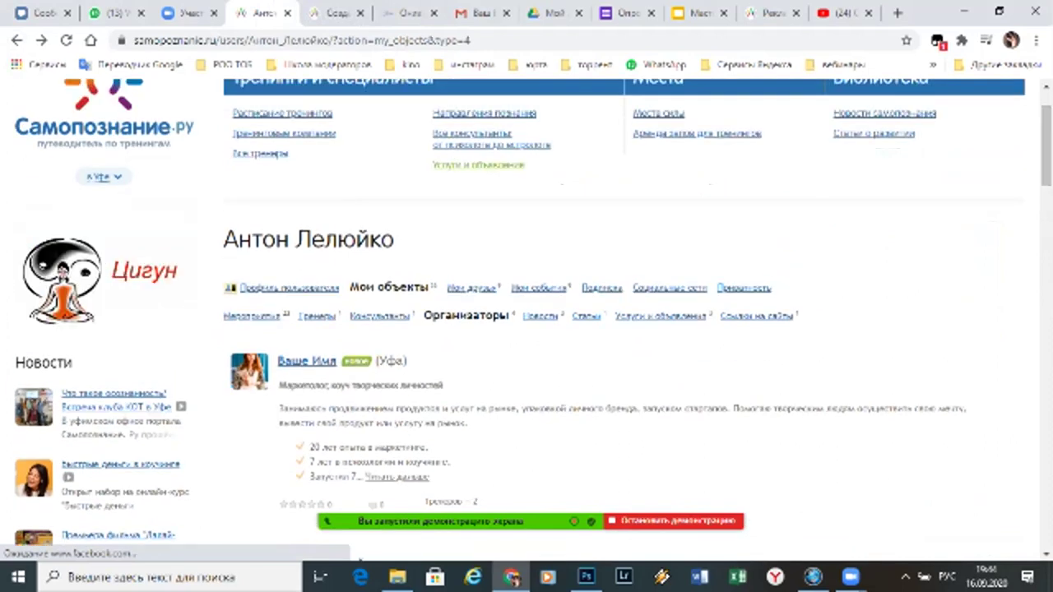
pyautogui.click(379, 316)
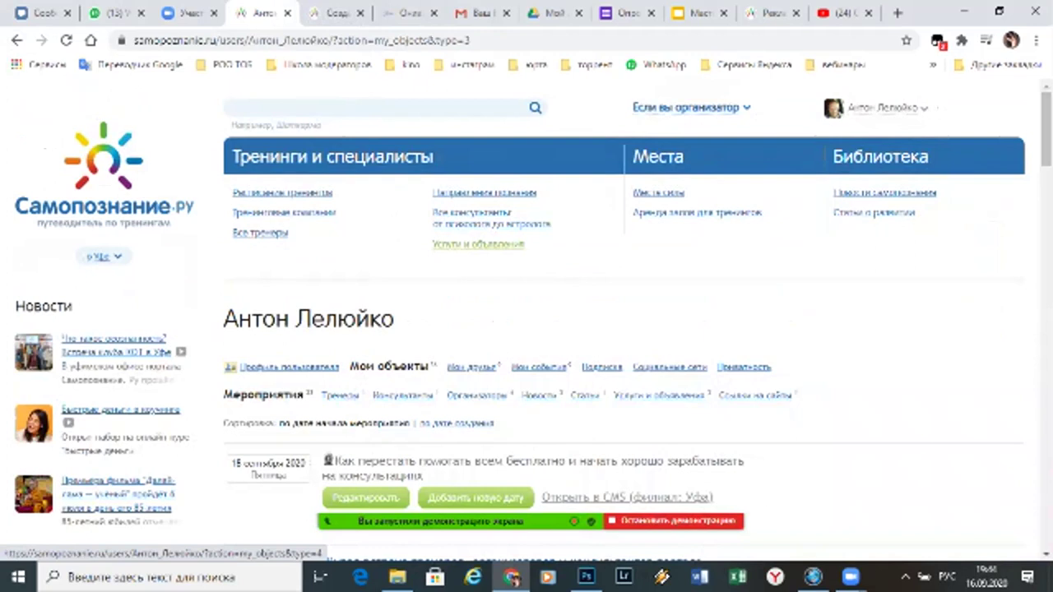
pyautogui.click(339, 394)
# Review the organizer's description, Уфа contacts, 18 сентября webinar and two videos
pyautogui.scroll(-2, 526, 321)
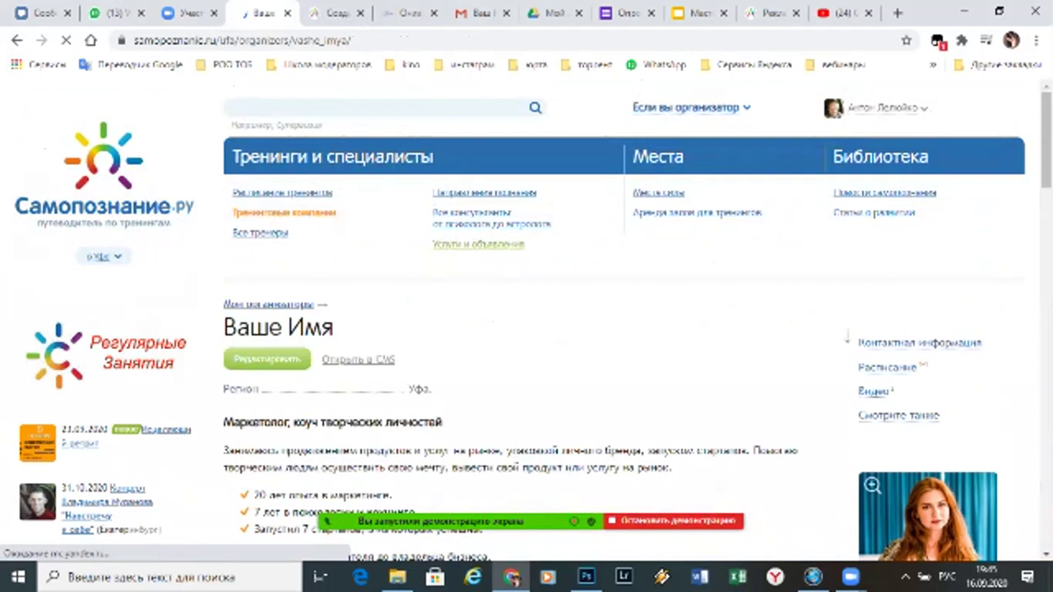
pyautogui.scroll(-3, 527, 321)
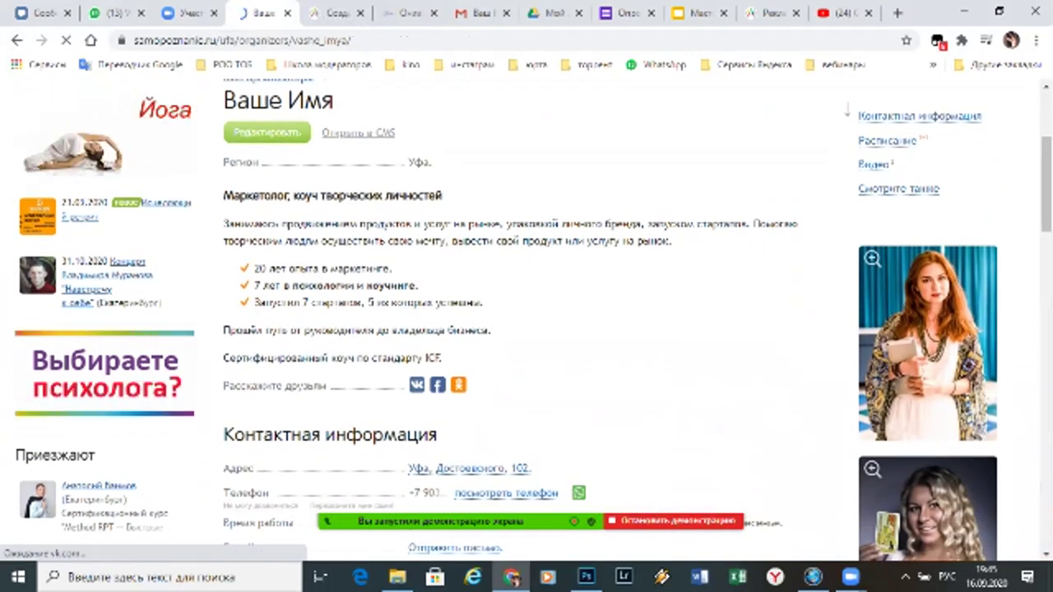
pyautogui.moveTo(223, 195); pyautogui.dragTo(442, 358)
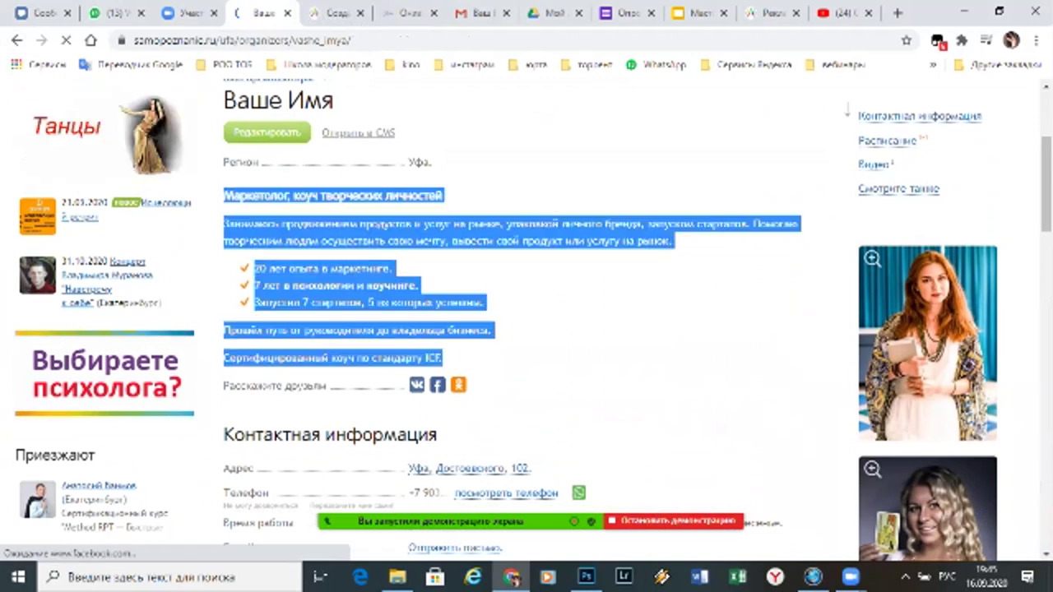
pyautogui.click(443, 358)
pyautogui.scroll(-3, 526, 321)
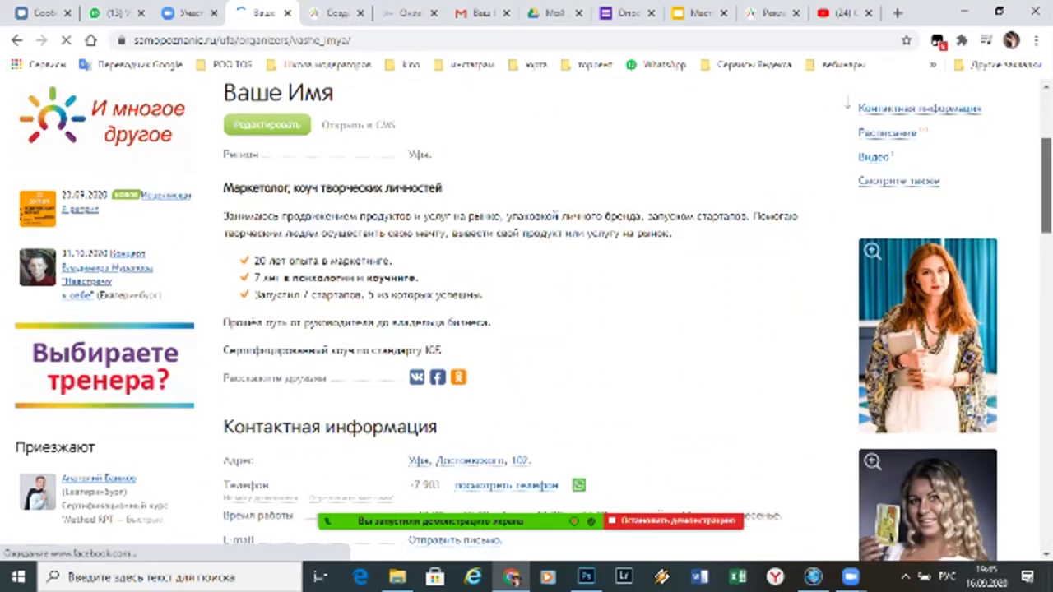
pyautogui.scroll(-5, 526, 321)
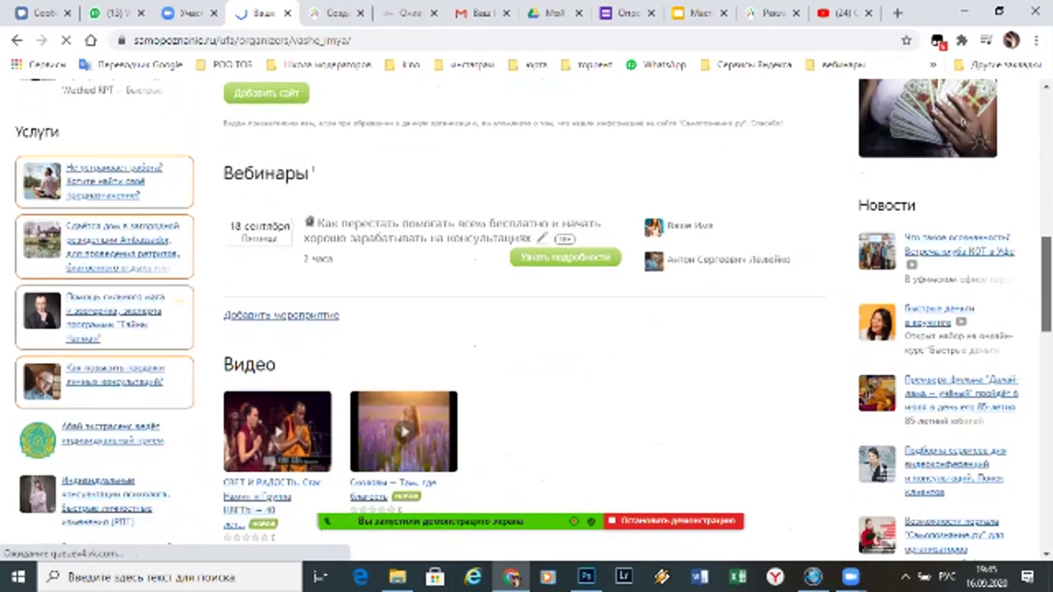
pyautogui.scroll(-1, 527, 320)
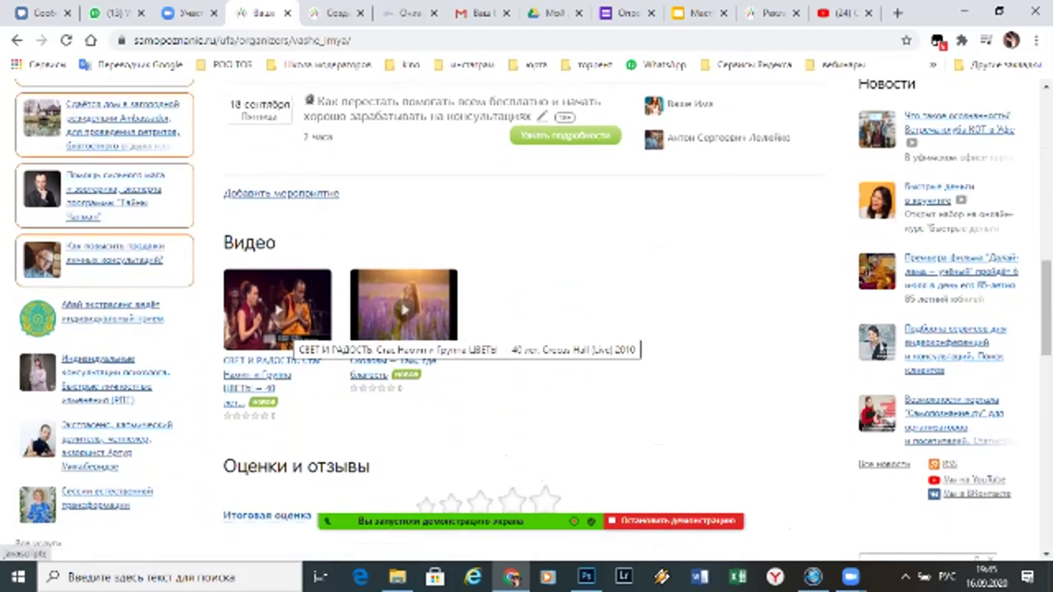
pyautogui.scroll(4, 279, 329)
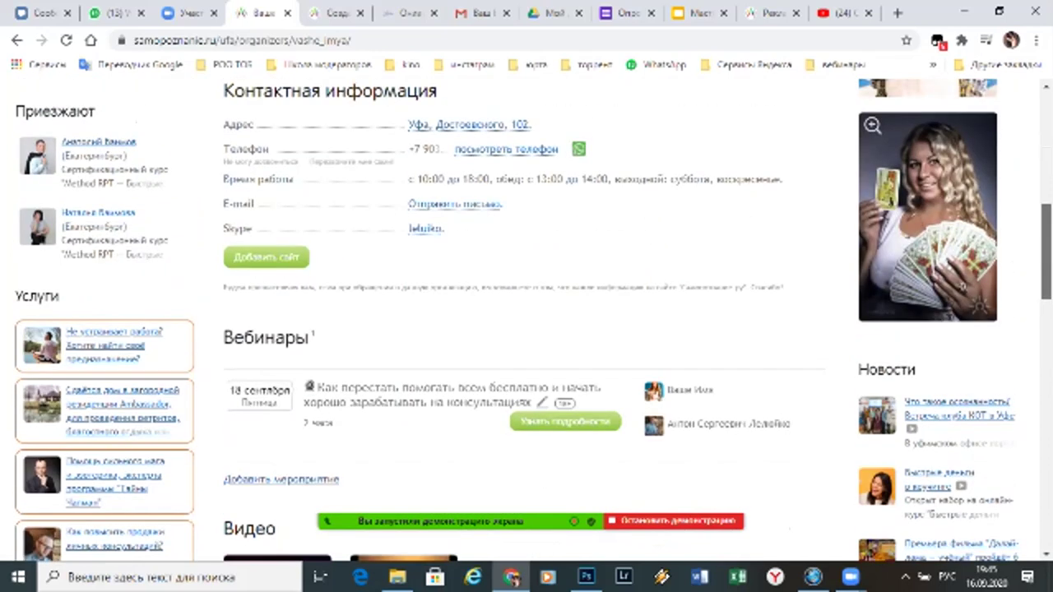
pyautogui.scroll(-1, 526, 321)
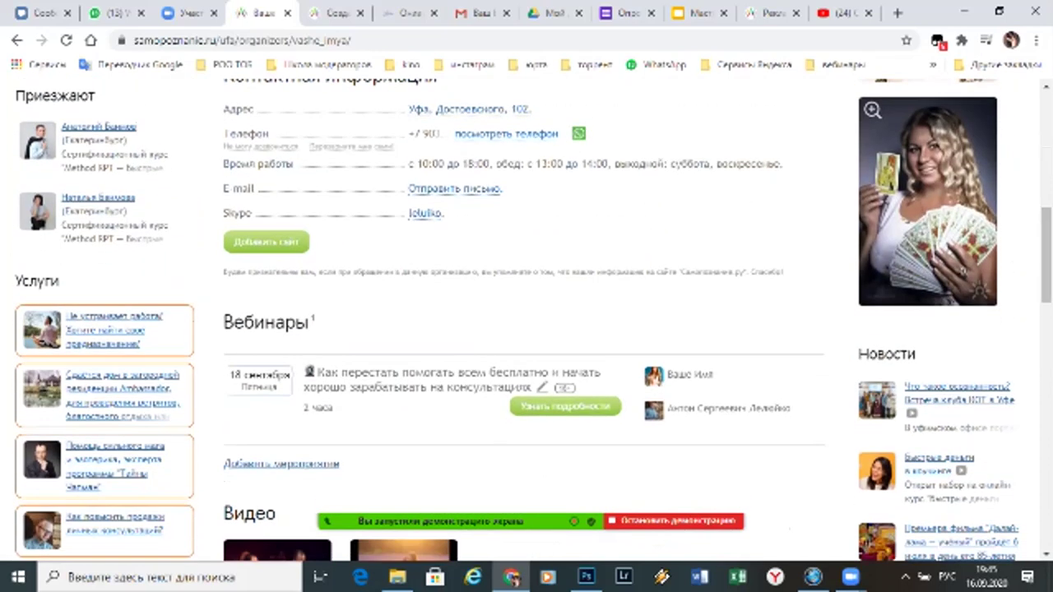
pyautogui.scroll(-7, 1046, 255)
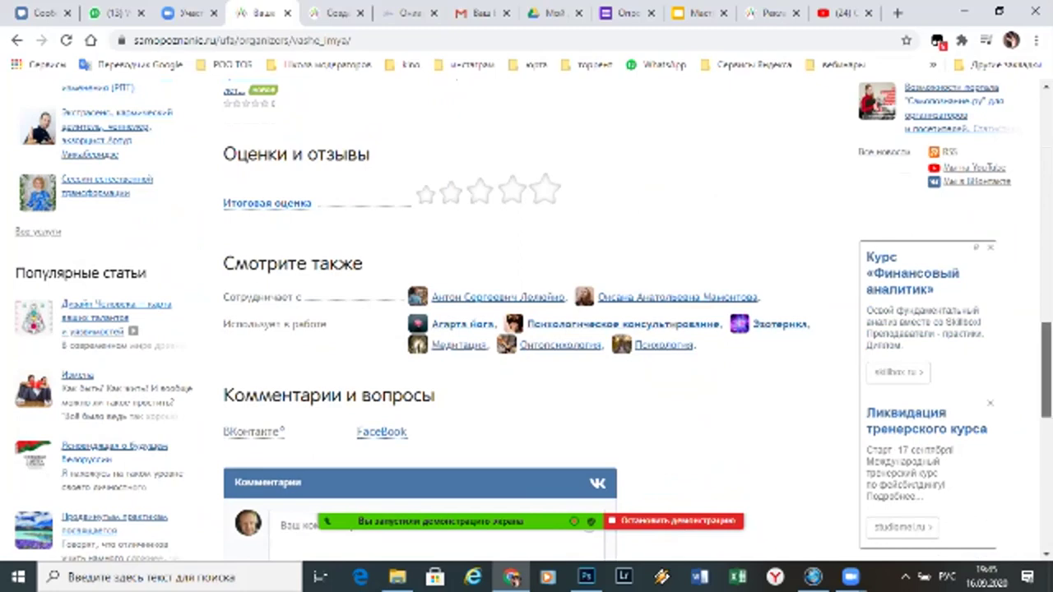
pyautogui.scroll(5, 1046, 370)
pyautogui.scroll(7, 847, 155)
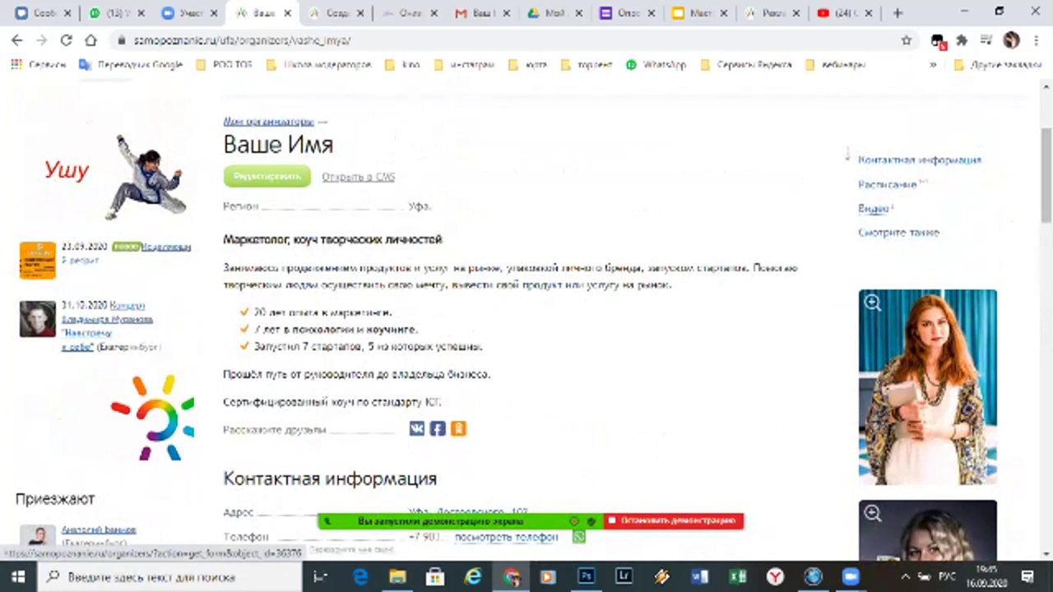
# Look through the «Ваше Имя» organizer's edit form
pyautogui.click(266, 176)
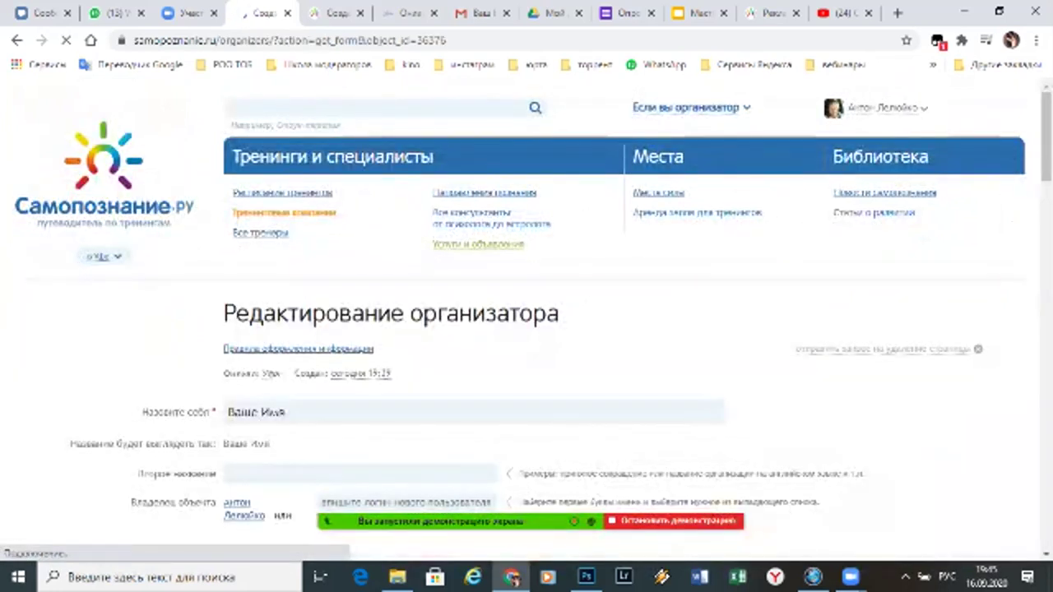
pyautogui.scroll(-6, 625, 329)
pyautogui.scroll(-4, 625, 329)
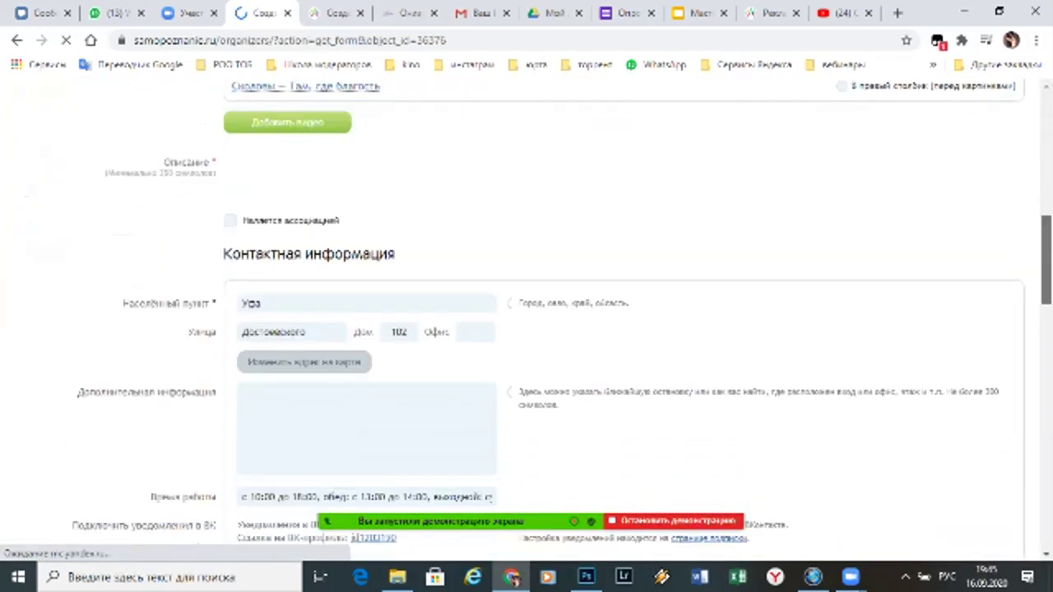
pyautogui.scroll(2, 625, 329)
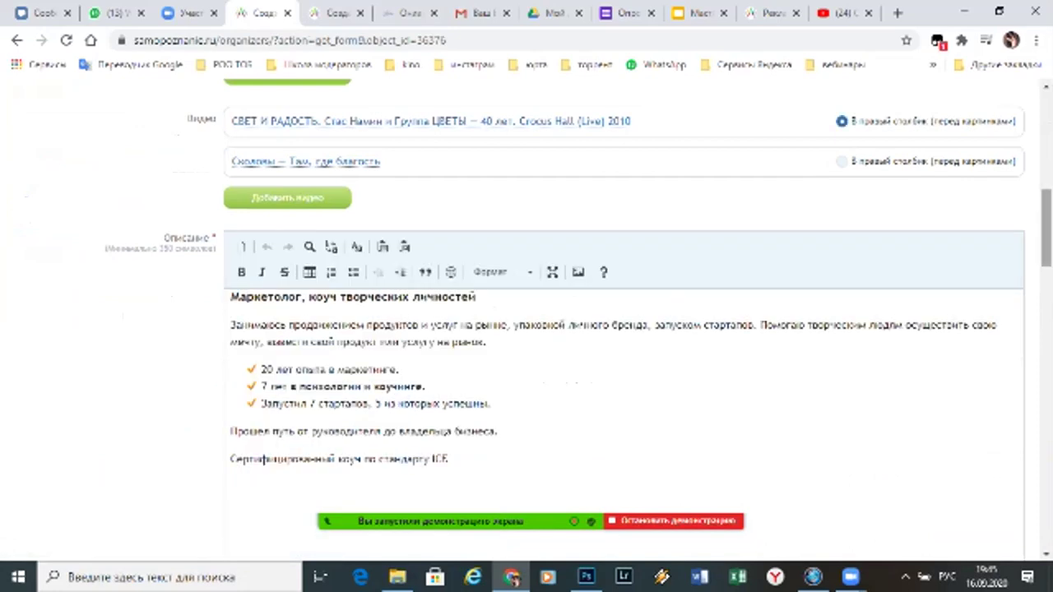
pyautogui.scroll(-10, 579, 312)
pyautogui.scroll(-5, 527, 312)
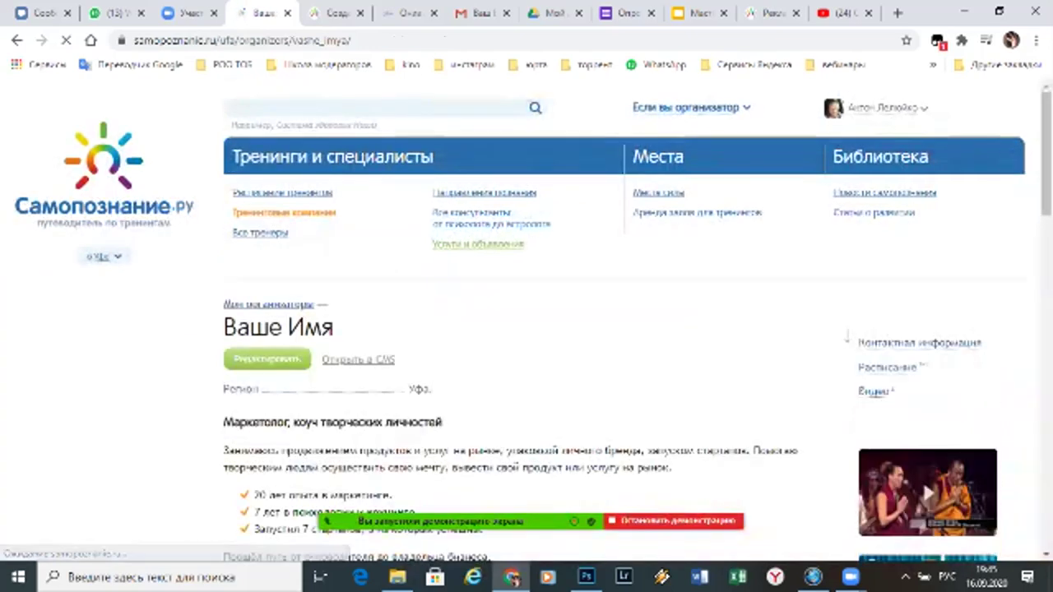
# Start the СВЕТ И РАДОСТЬ concert video from the organizer page's right column
pyautogui.scroll(-4, 526, 312)
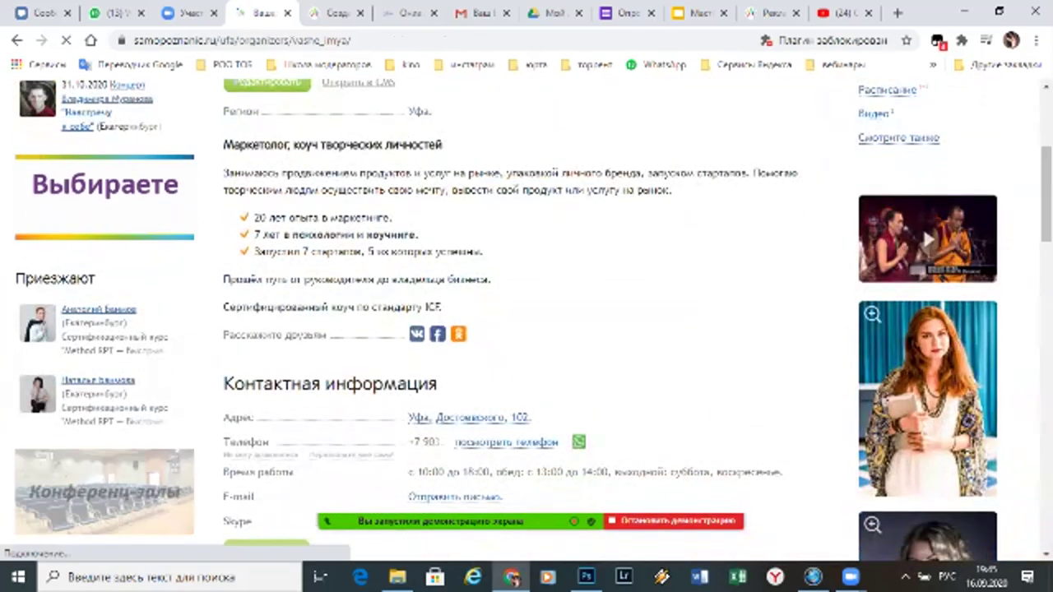
pyautogui.scroll(1, 527, 313)
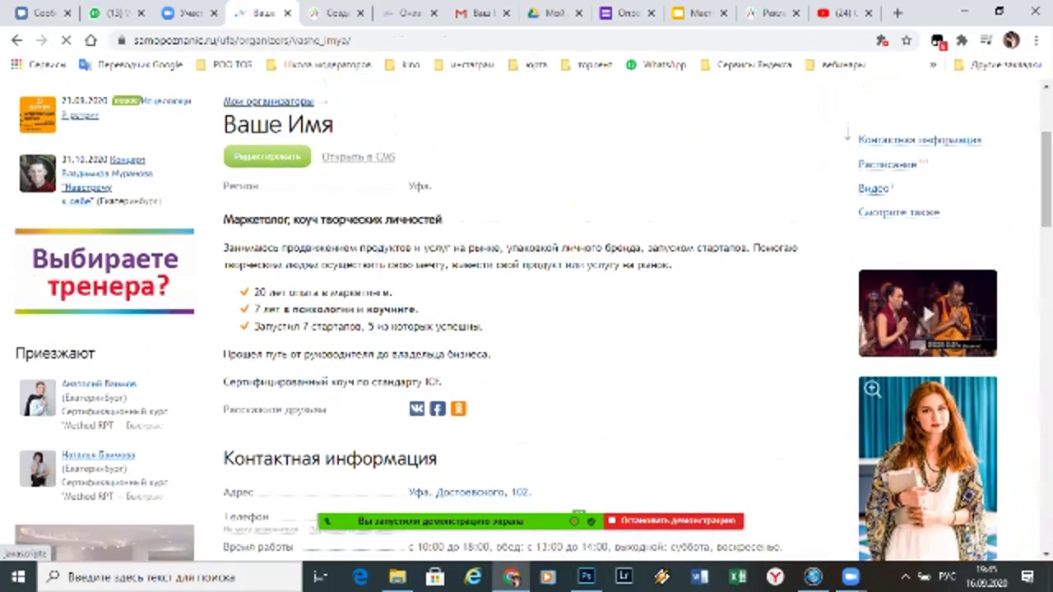
pyautogui.click(926, 313)
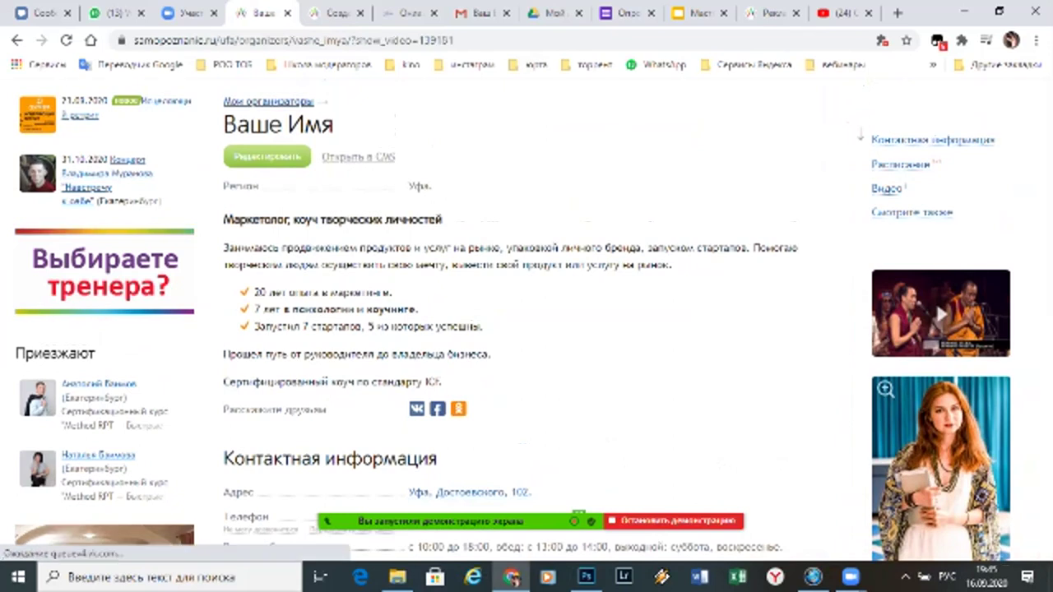